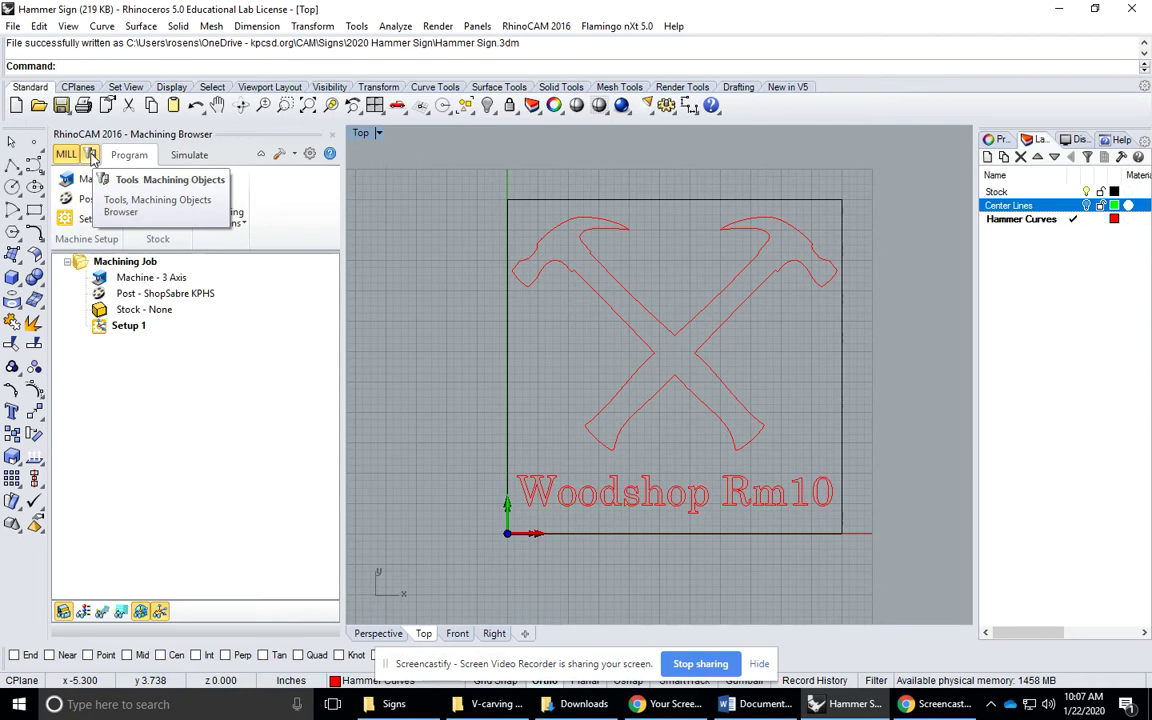
# Cut all existing tools from the Tools node of the Machining Objects browser
pyautogui.click(91, 155)
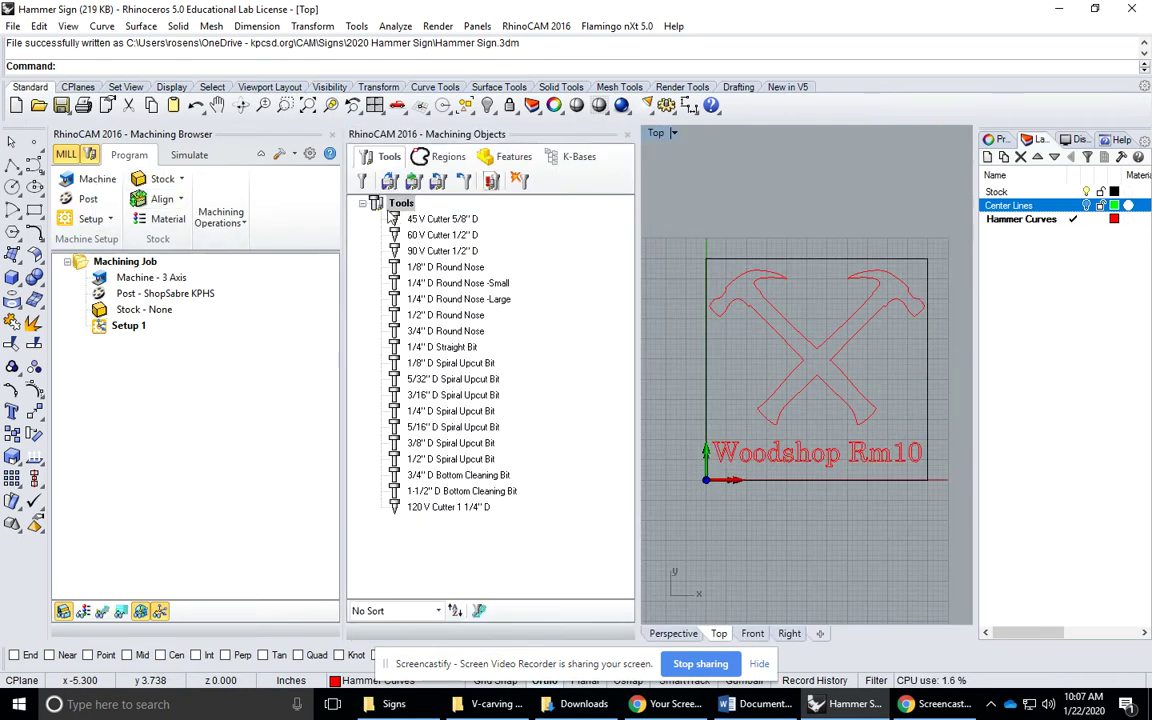
pyautogui.rightClick(401, 206)
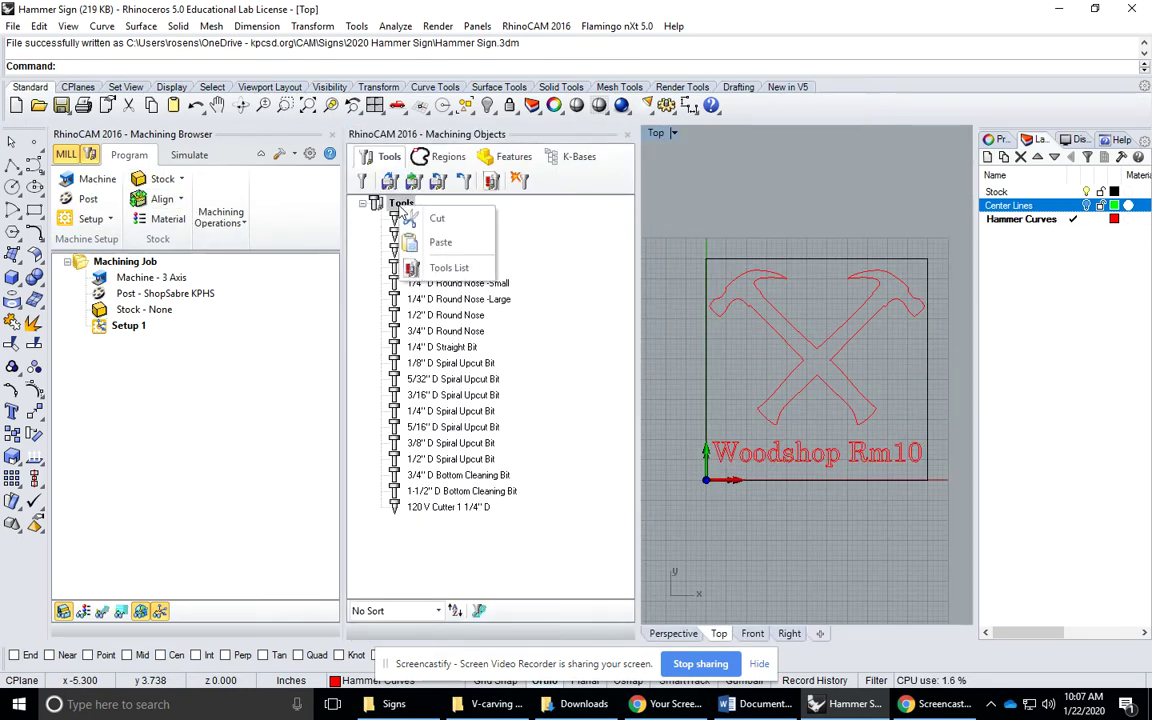
pyautogui.click(420, 220)
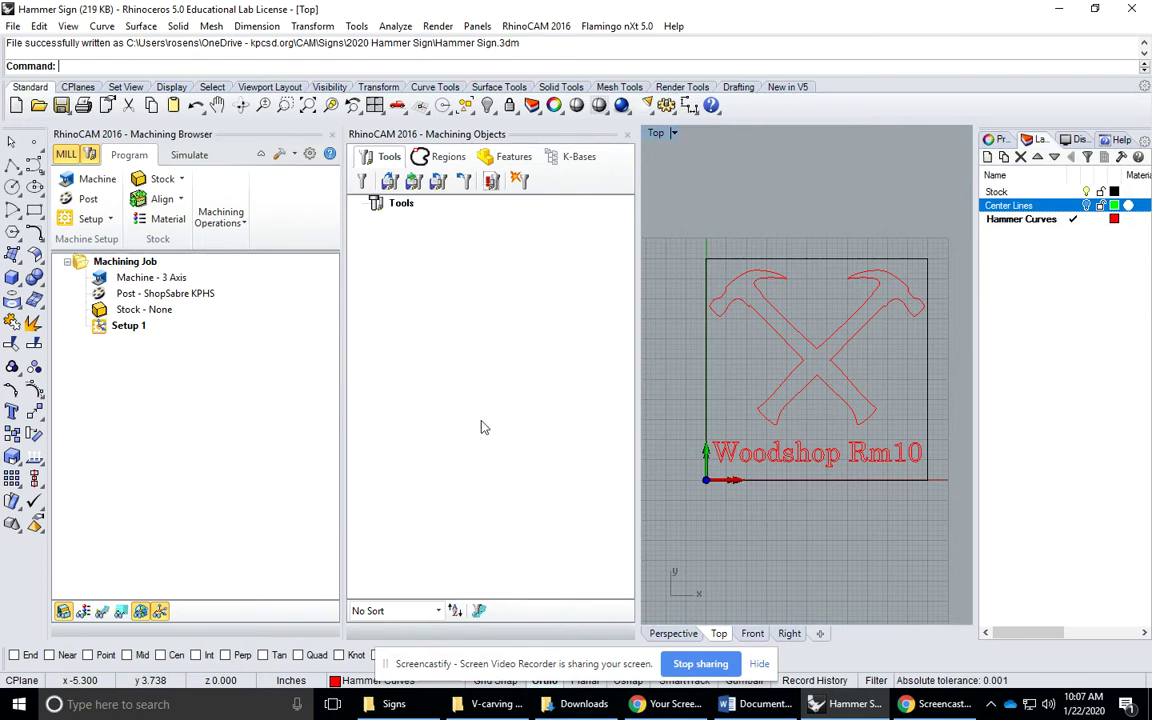
# Load the 19 tools from KPHS Tool Library 16-17.csv in the PickUp > CAM folder
pyautogui.click(388, 184)
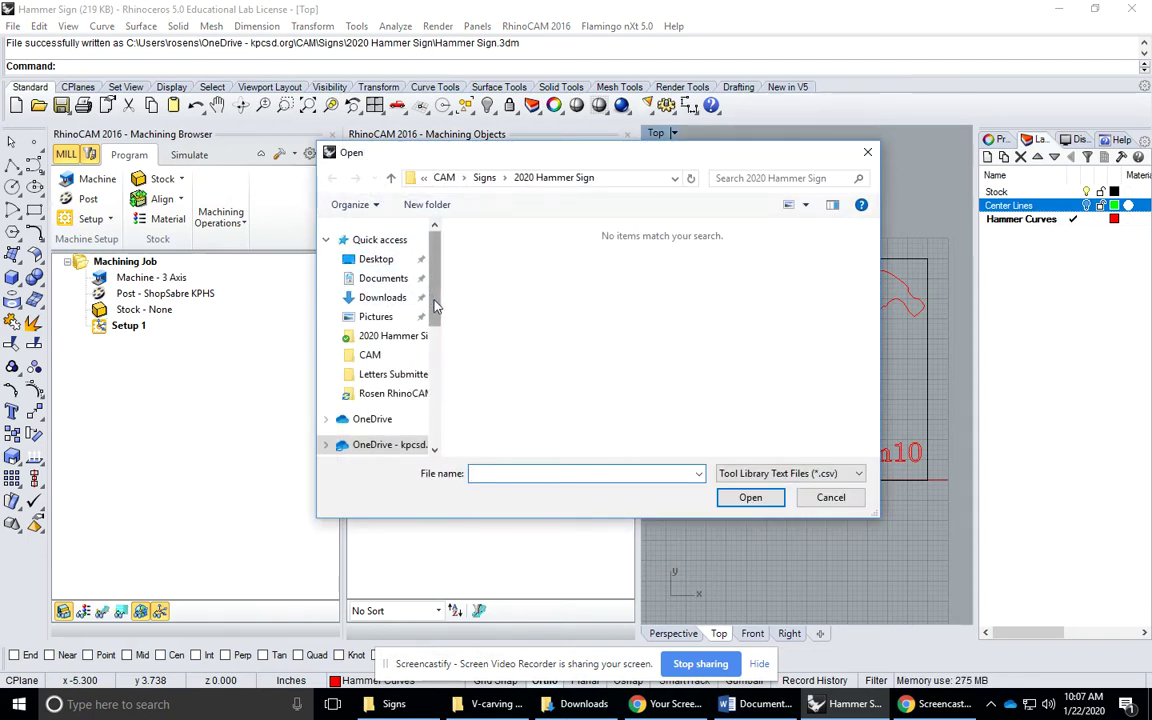
pyautogui.moveTo(433, 292); pyautogui.dragTo(432, 410)
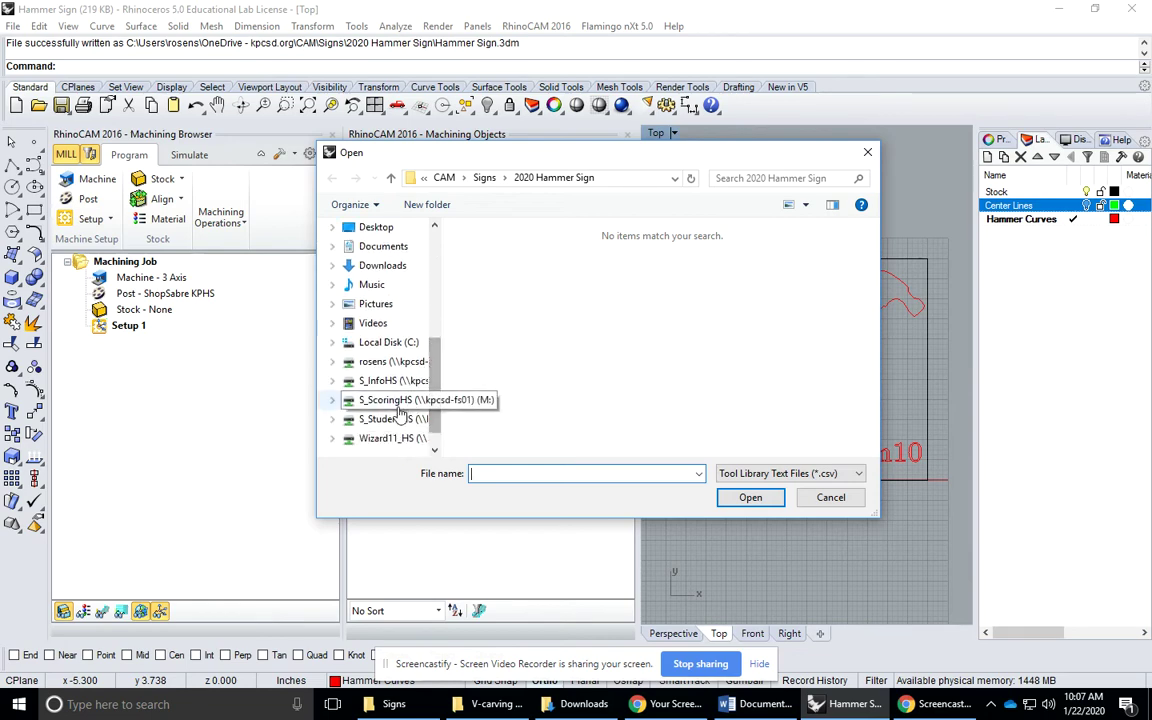
pyautogui.click(396, 420)
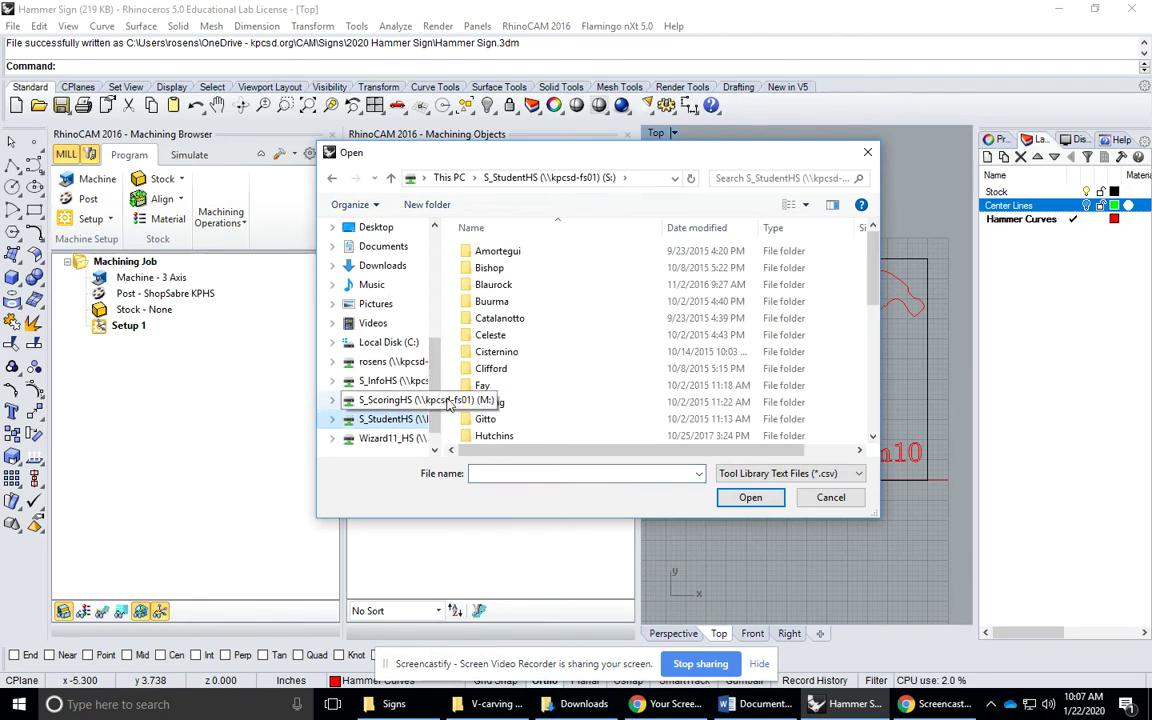
pyautogui.scroll(-12, 510, 380)
pyautogui.doubleClick(503, 369)
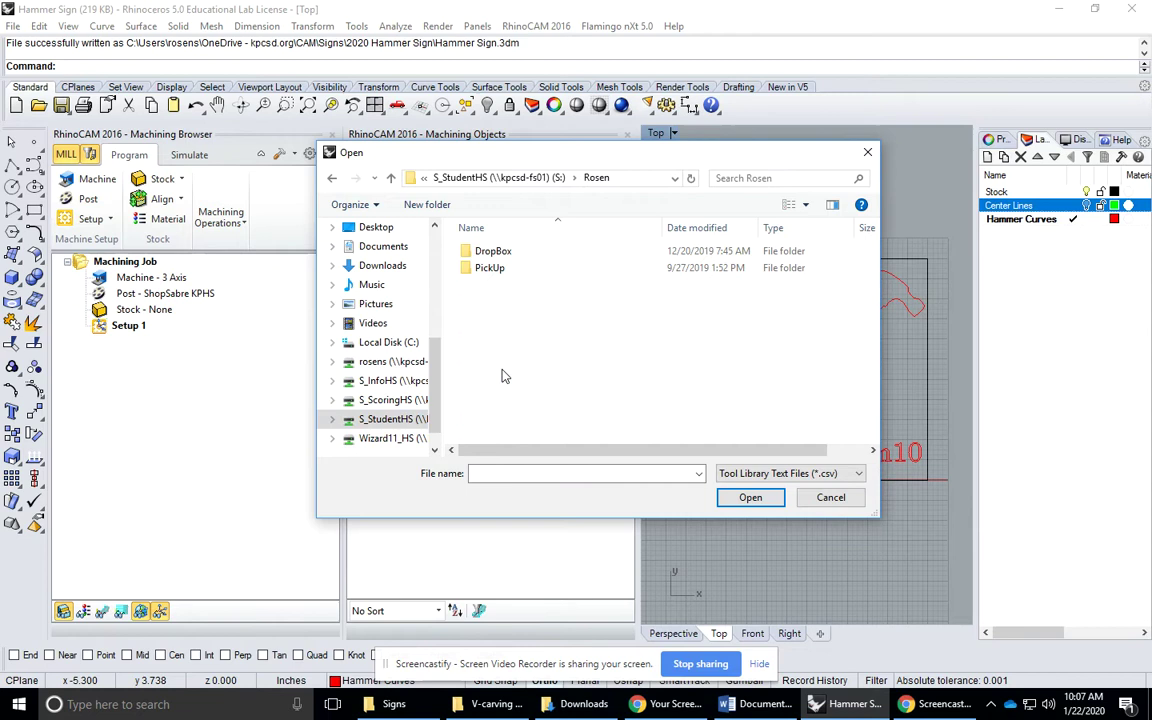
pyautogui.doubleClick(490, 268)
pyautogui.doubleClick(487, 268)
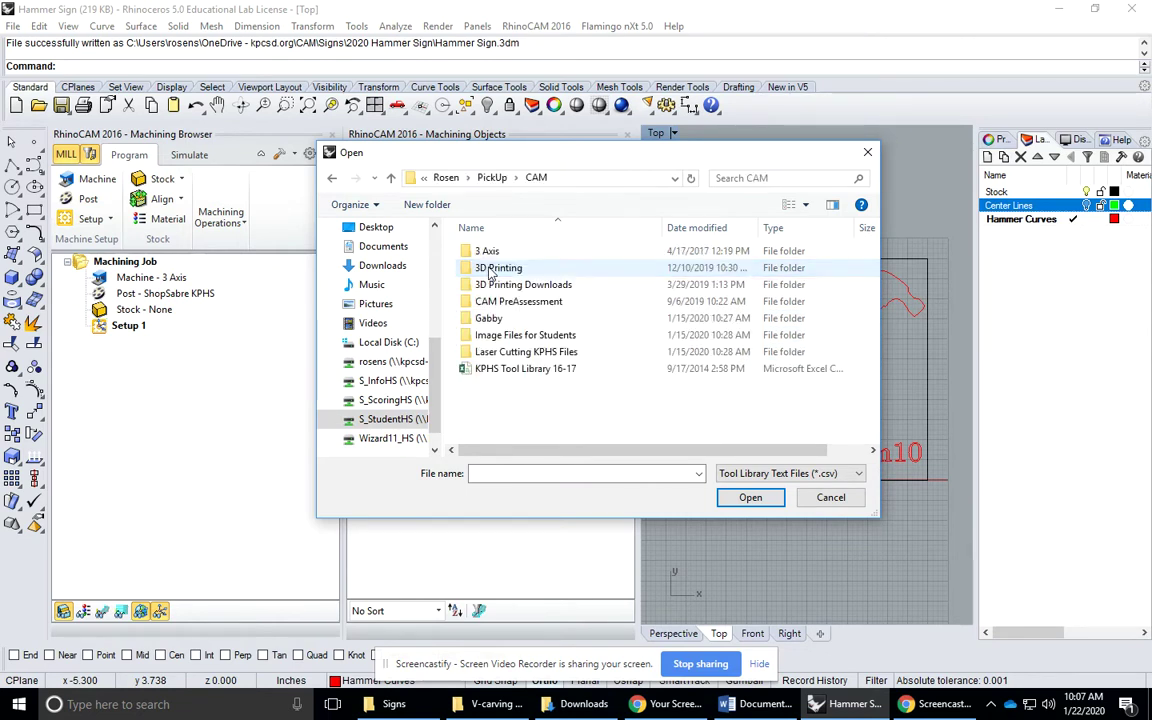
pyautogui.click(508, 373)
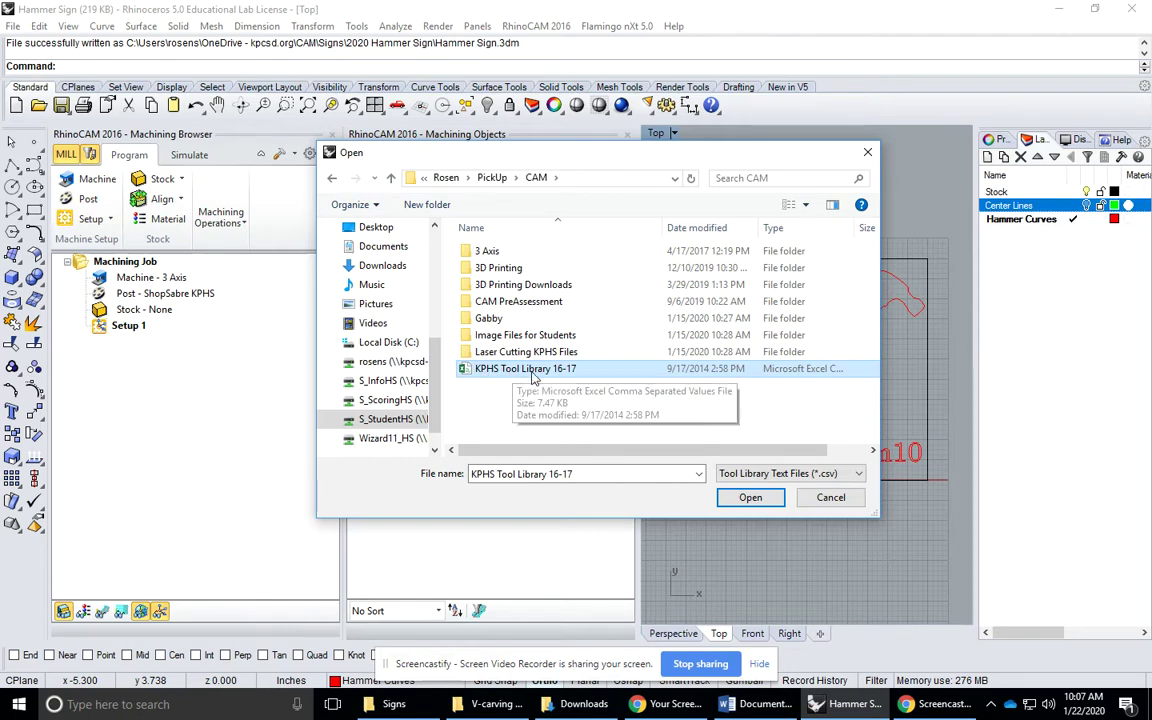
pyautogui.click(753, 499)
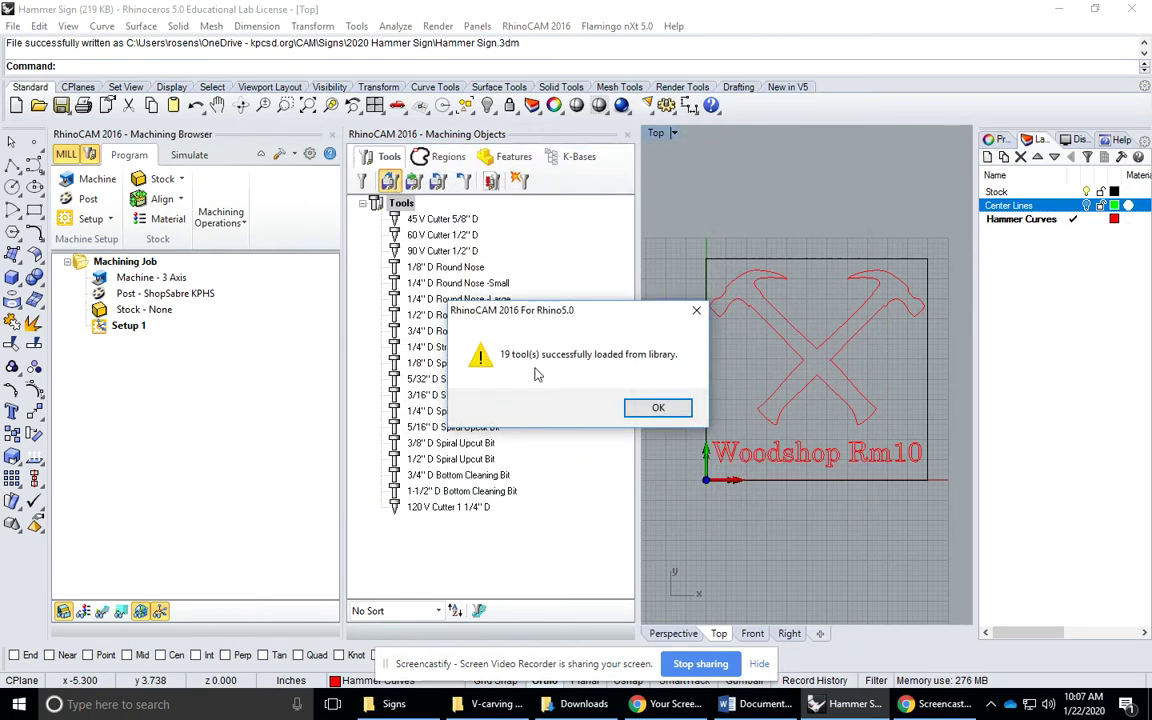
pyautogui.click(657, 406)
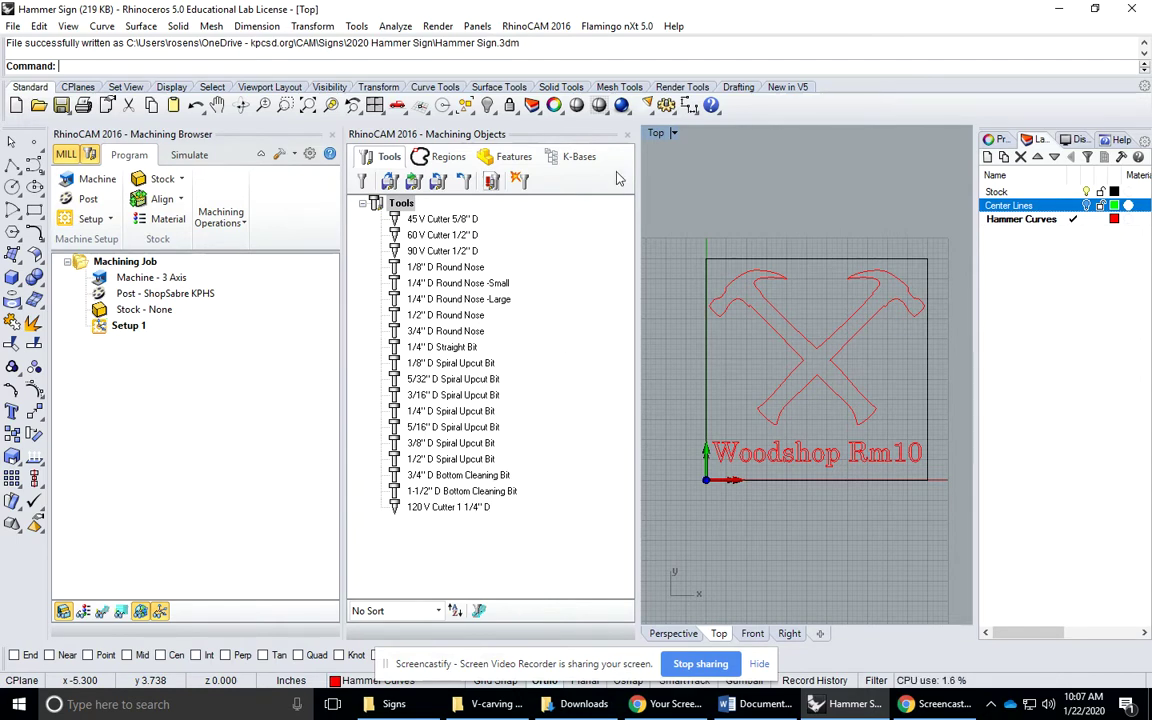
# Close the Machining Objects panel and center the hammer sign in the Top view
pyautogui.click(628, 136)
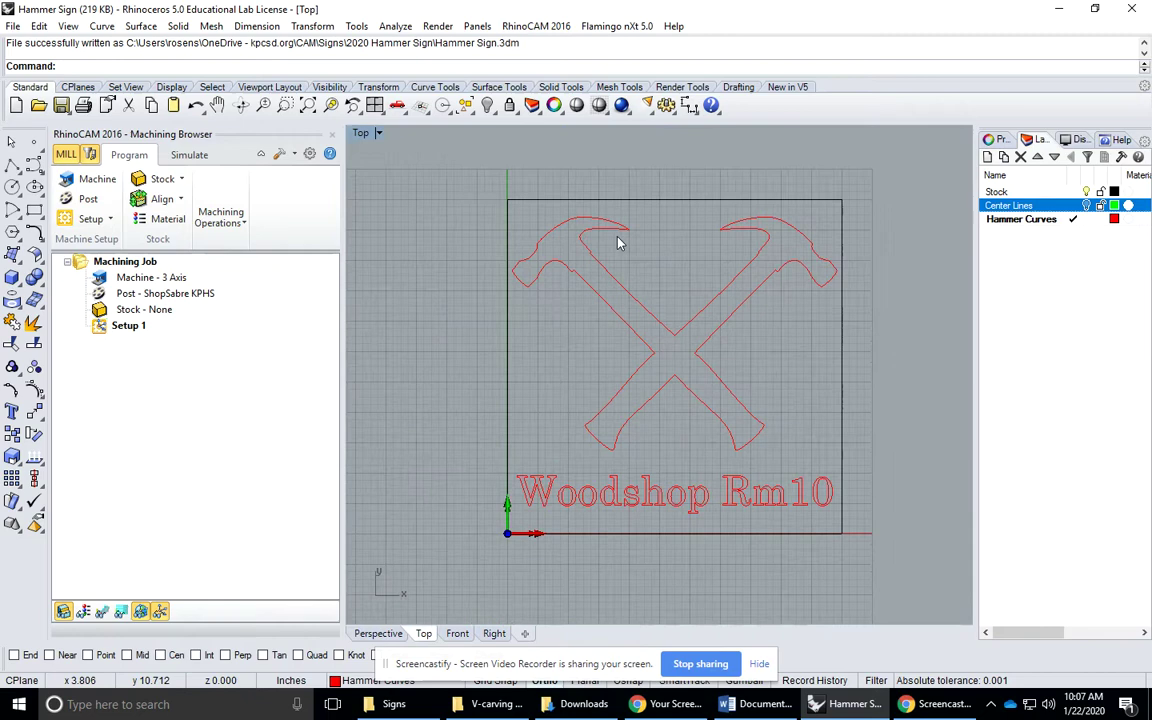
pyautogui.moveTo(766, 378); pyautogui.dragTo(697, 388, button='right')
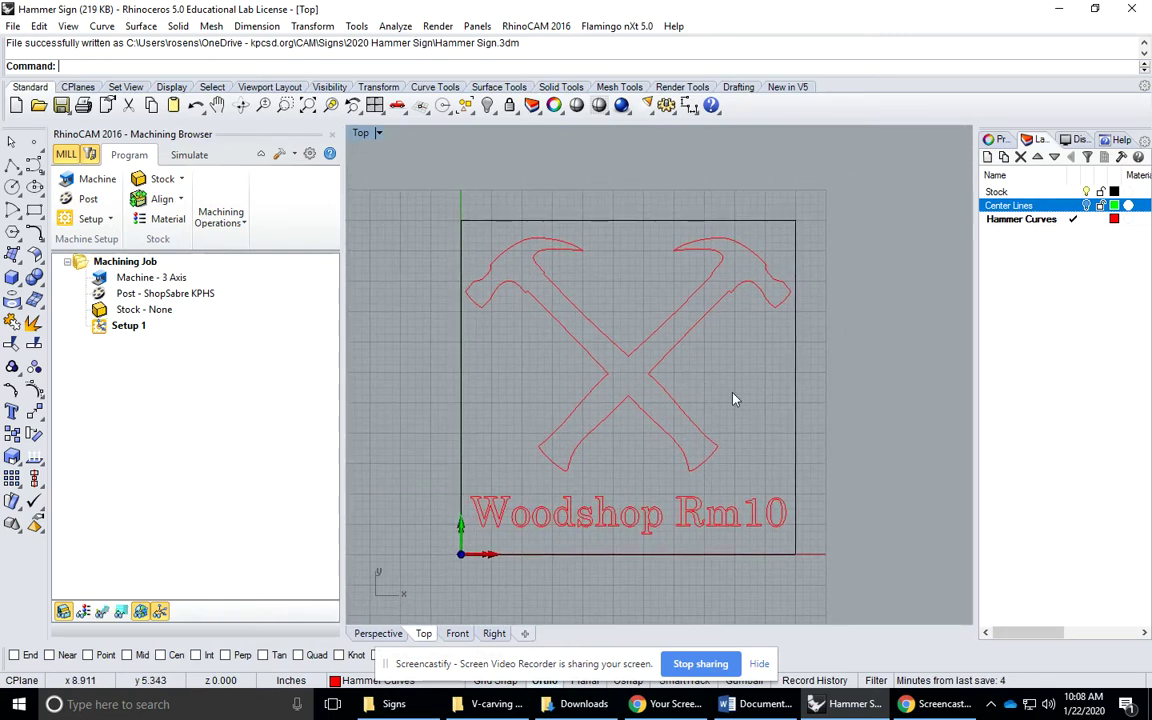
pyautogui.click(762, 663)
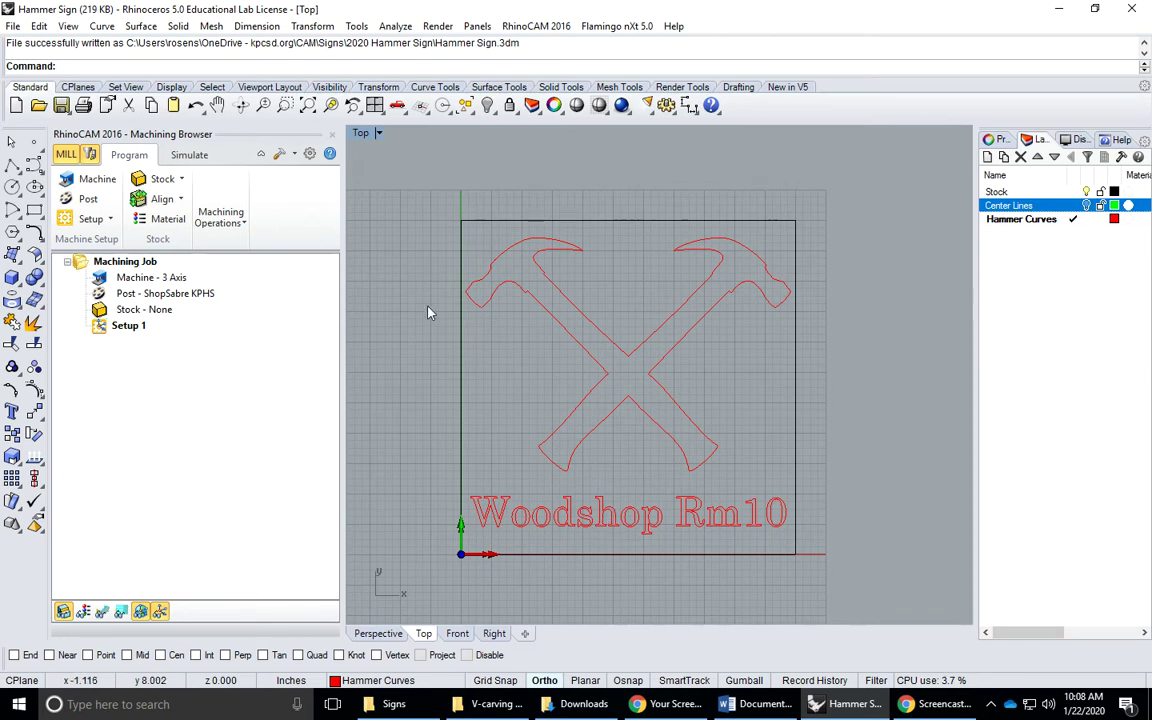
pyautogui.moveTo(398, 193)
pyautogui.mouseDown()
pyautogui.moveTo(697, 450)
pyautogui.moveTo(706, 430)
pyautogui.moveTo(401, 193)
pyautogui.mouseUp()
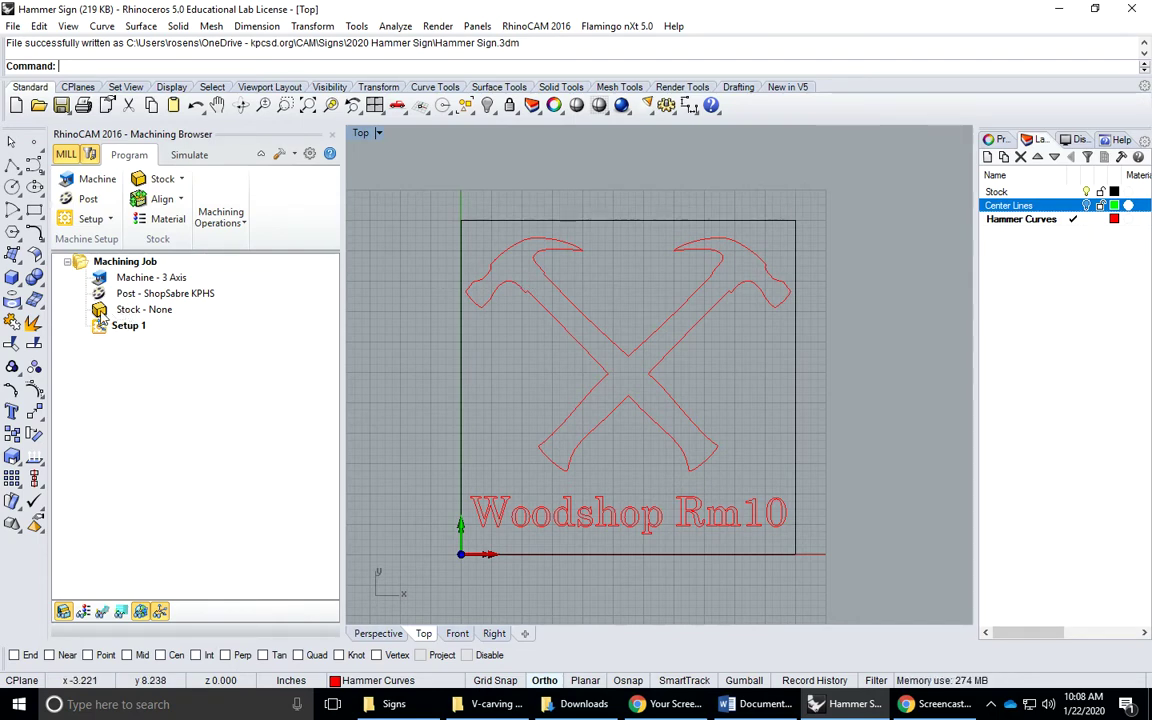
# Add an 11 x 11 Box Stock, Zc 0, top-corner anchor, height 0.75, in four-view layout
pyautogui.doubleClick(99, 313)
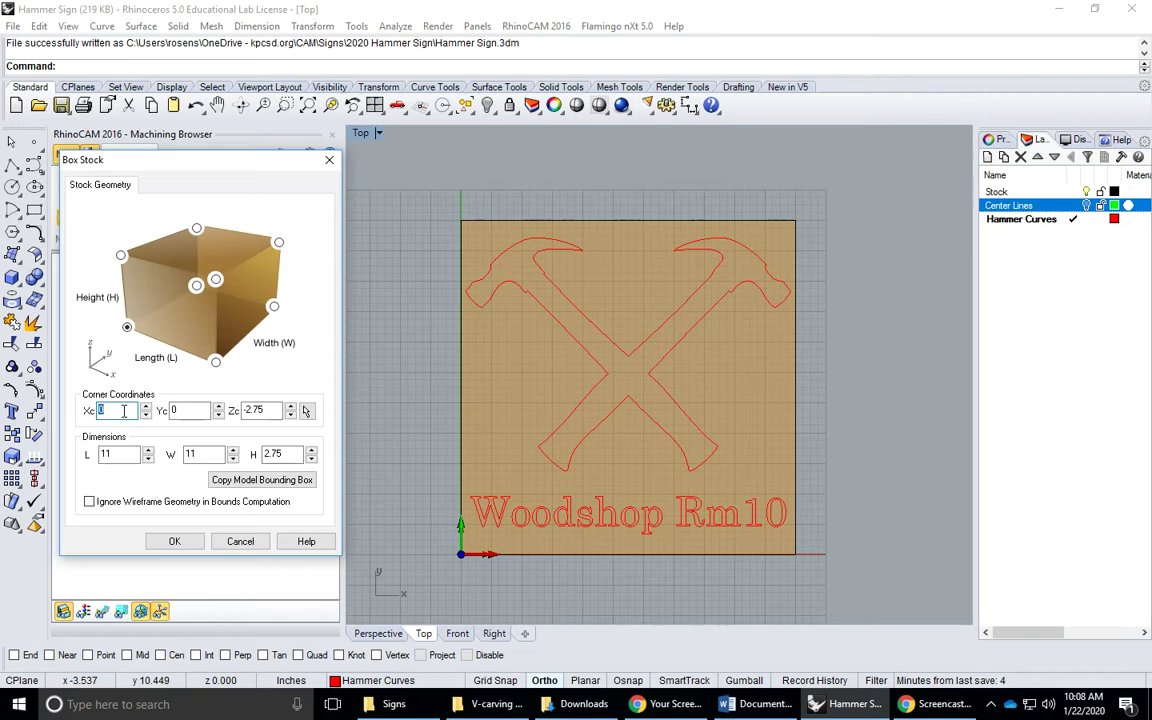
pyautogui.press('Tab')
pyautogui.press('Tab')
pyautogui.write('0')
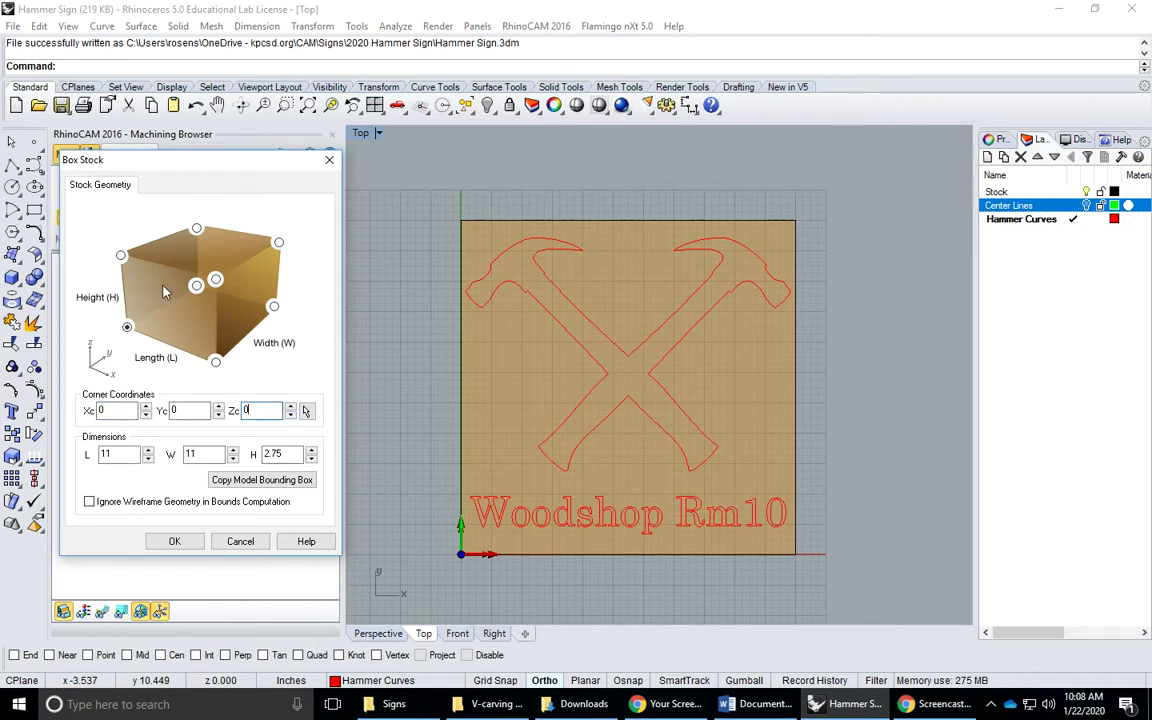
pyautogui.click(121, 256)
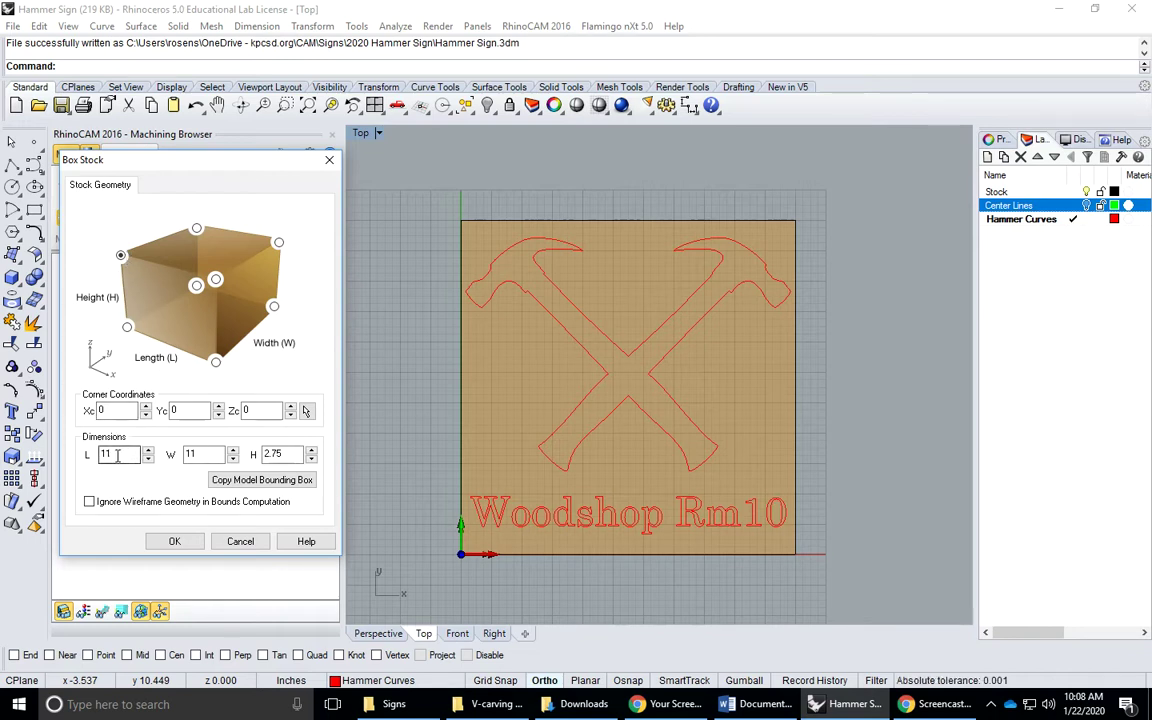
pyautogui.click(197, 454)
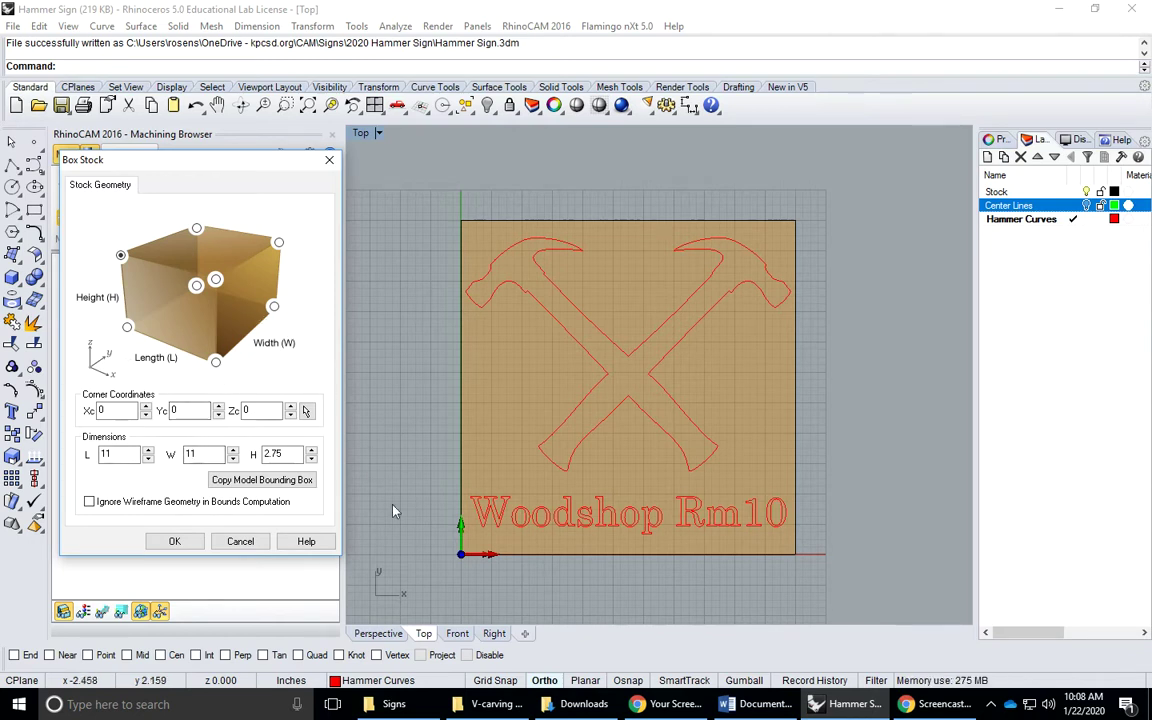
pyautogui.doubleClick(286, 455)
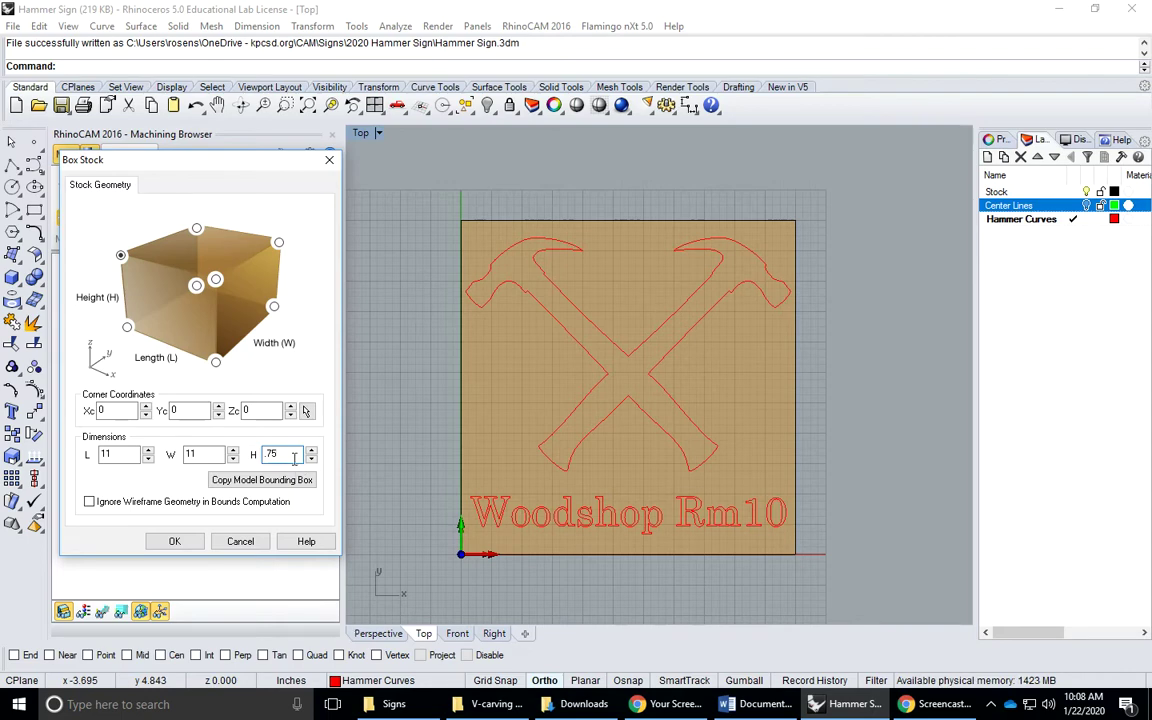
pyautogui.write('.75')
pyautogui.click(172, 541)
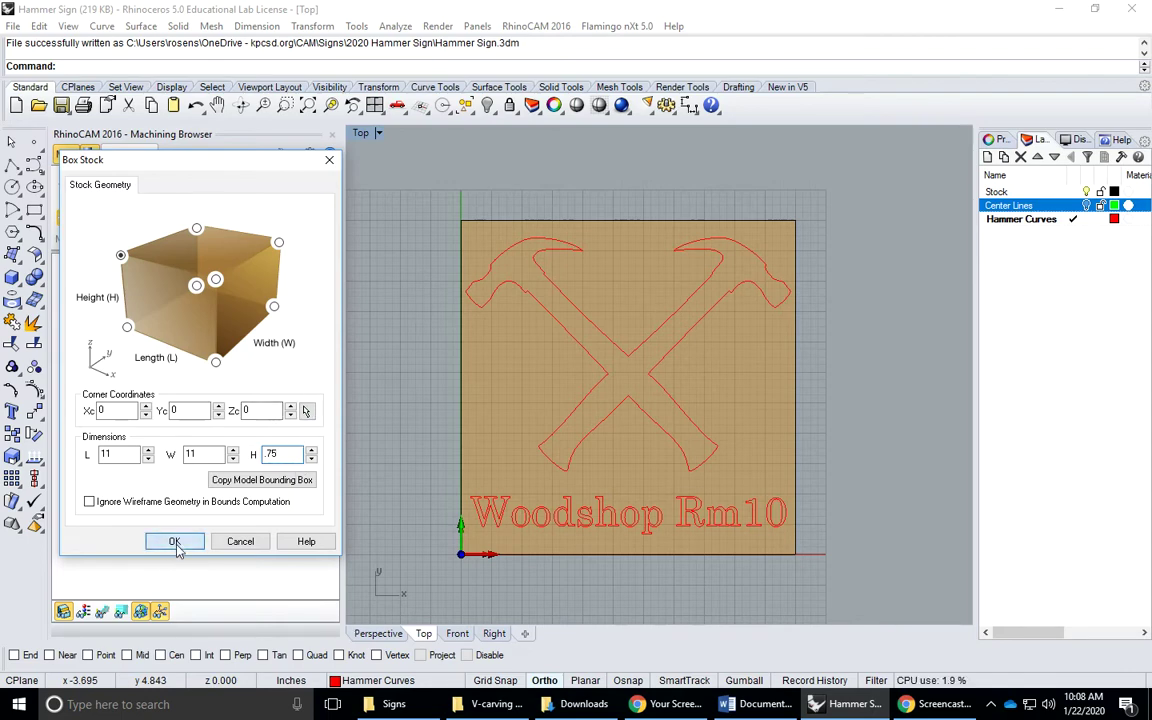
pyautogui.click(374, 105)
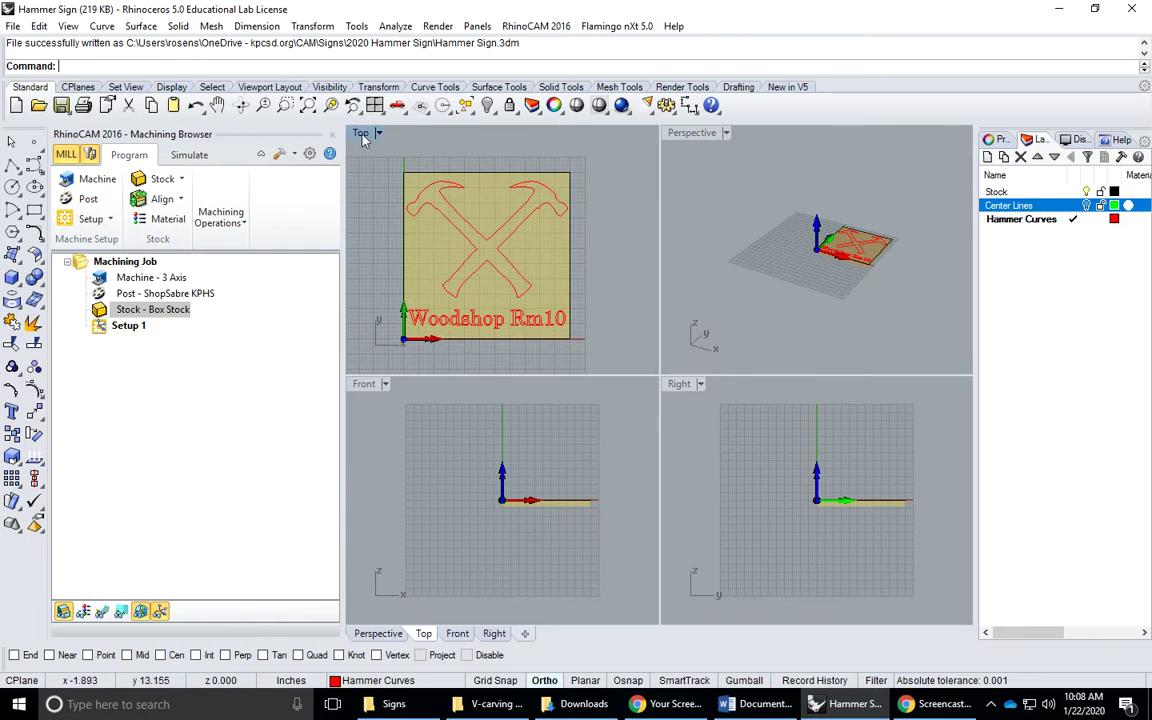
# Maximize the Perspective view and orbit to check the board's thickness
pyautogui.doubleClick(690, 133)
pyautogui.scroll(5, 650, 334)
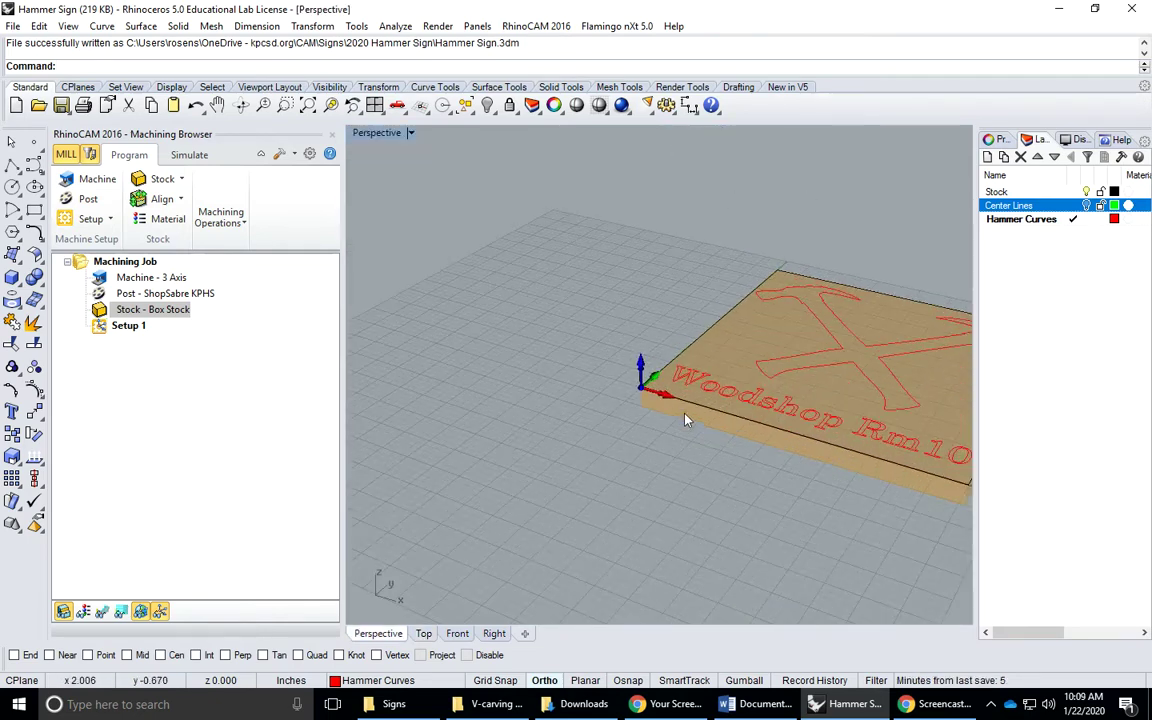
pyautogui.moveTo(686, 420); pyautogui.dragTo(657, 395, button='right')
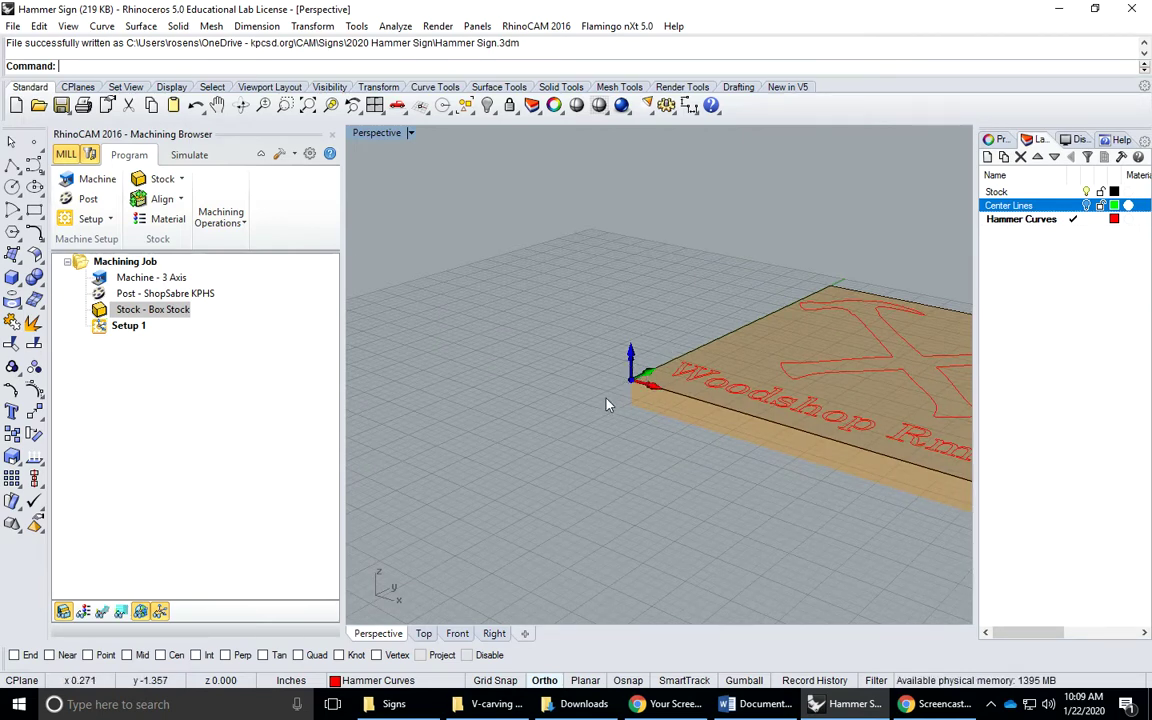
pyautogui.moveTo(606, 404); pyautogui.dragTo(554, 472, button='right')
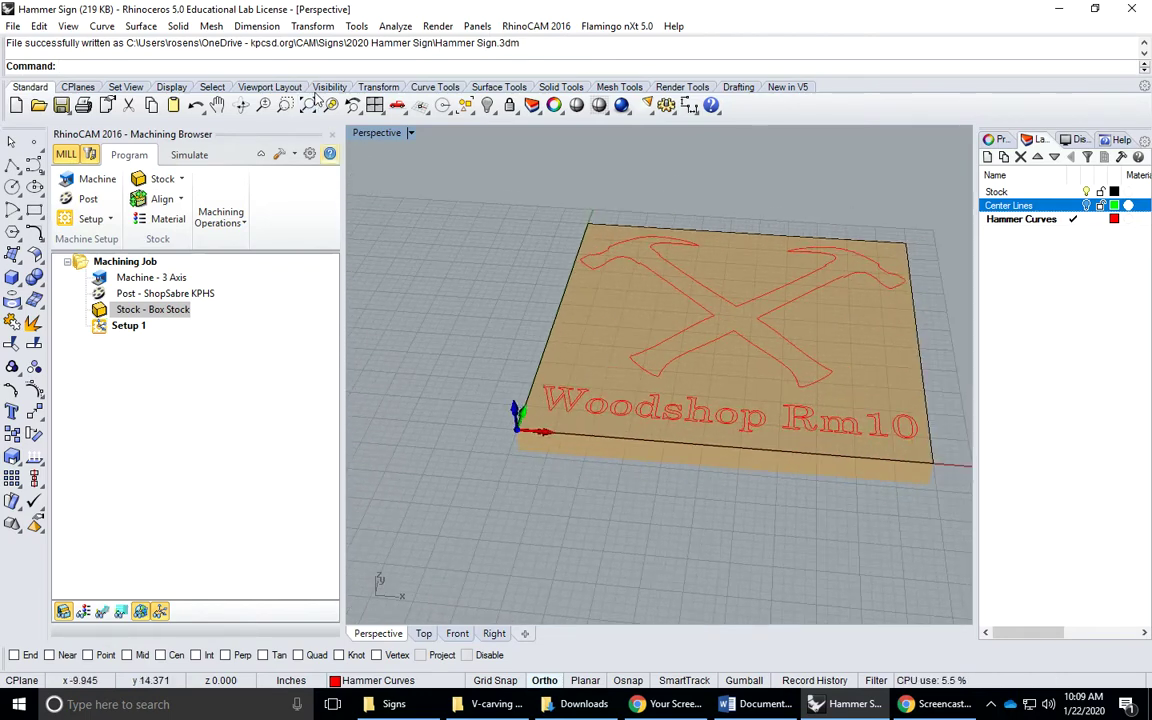
# Maximize the Top view, pick the Stock layer and window-select the hammer curves
pyautogui.doubleClick(371, 138)
pyautogui.doubleClick(359, 132)
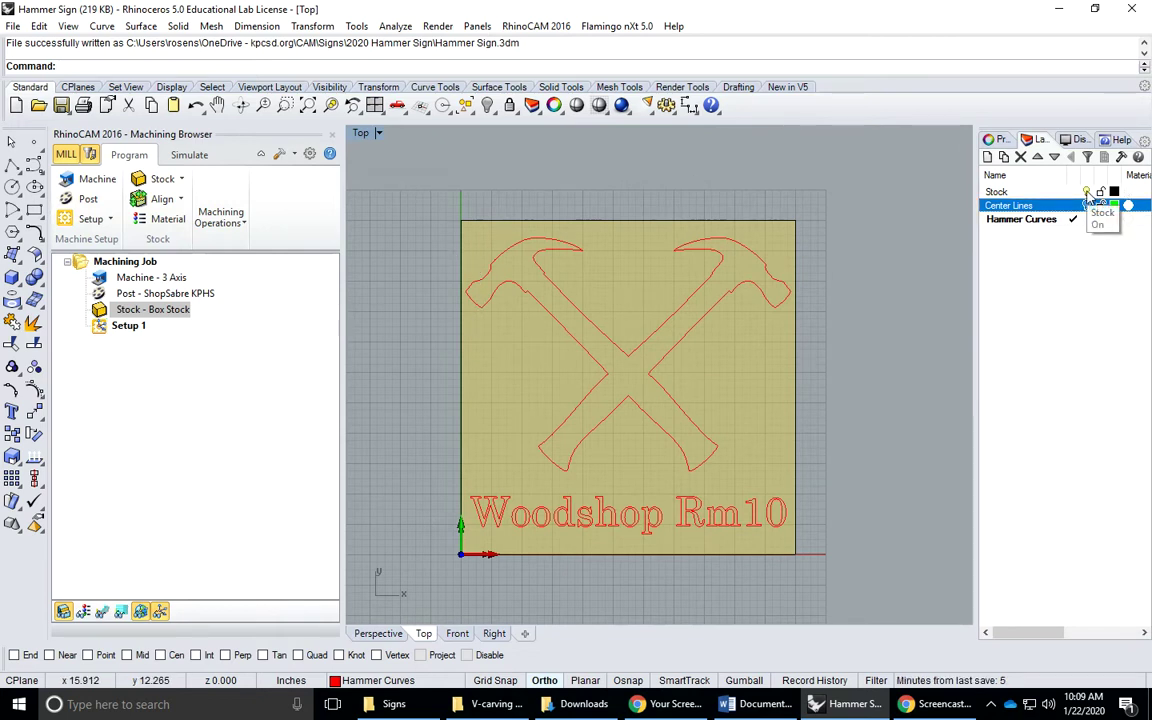
pyautogui.click(996, 191)
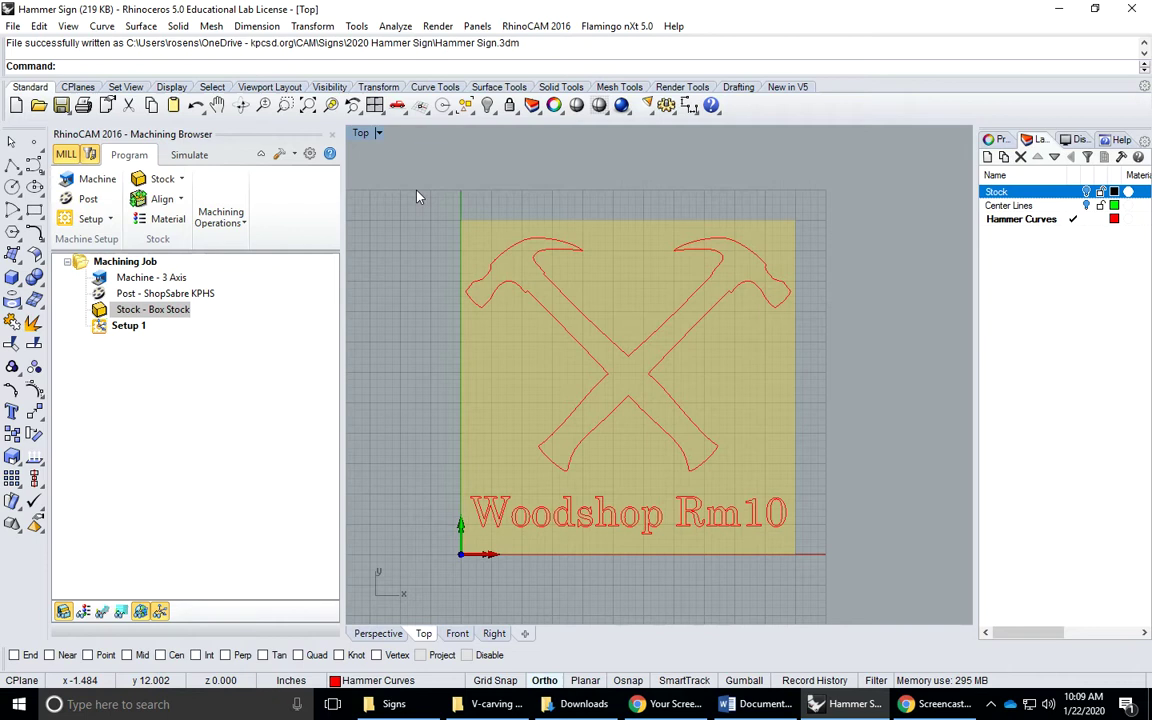
pyautogui.moveTo(417, 191); pyautogui.dragTo(808, 490)
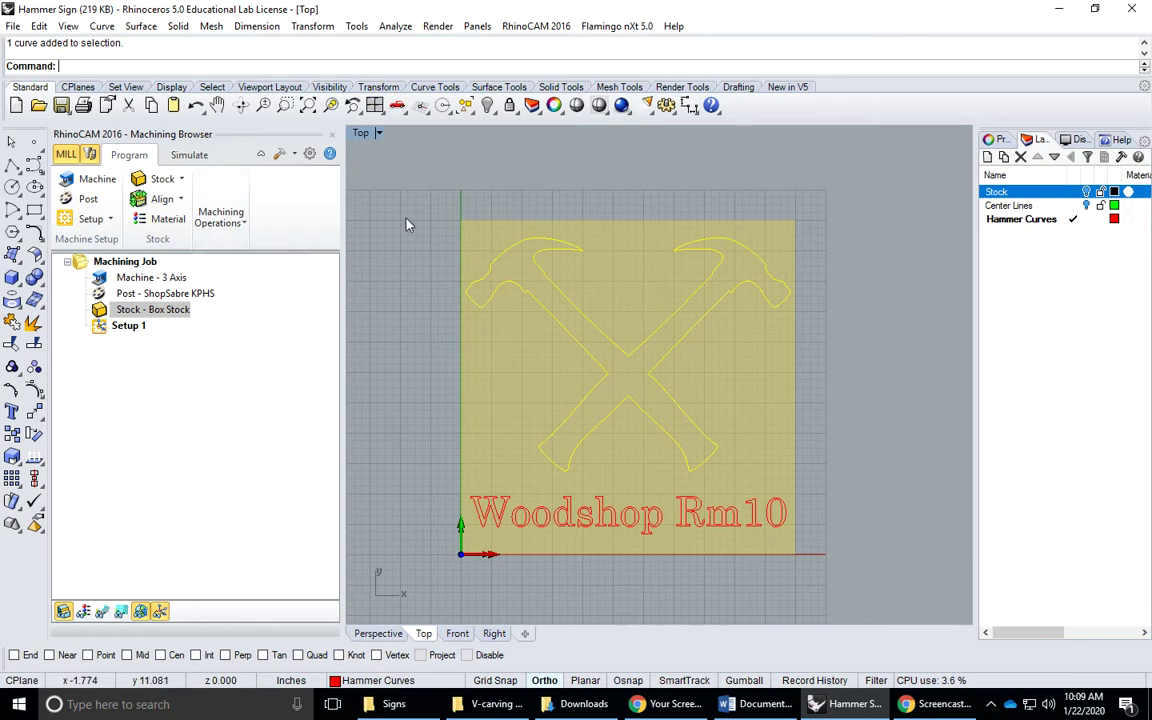
# Start a 2-axis V-Carving operation
pyautogui.click(244, 224)
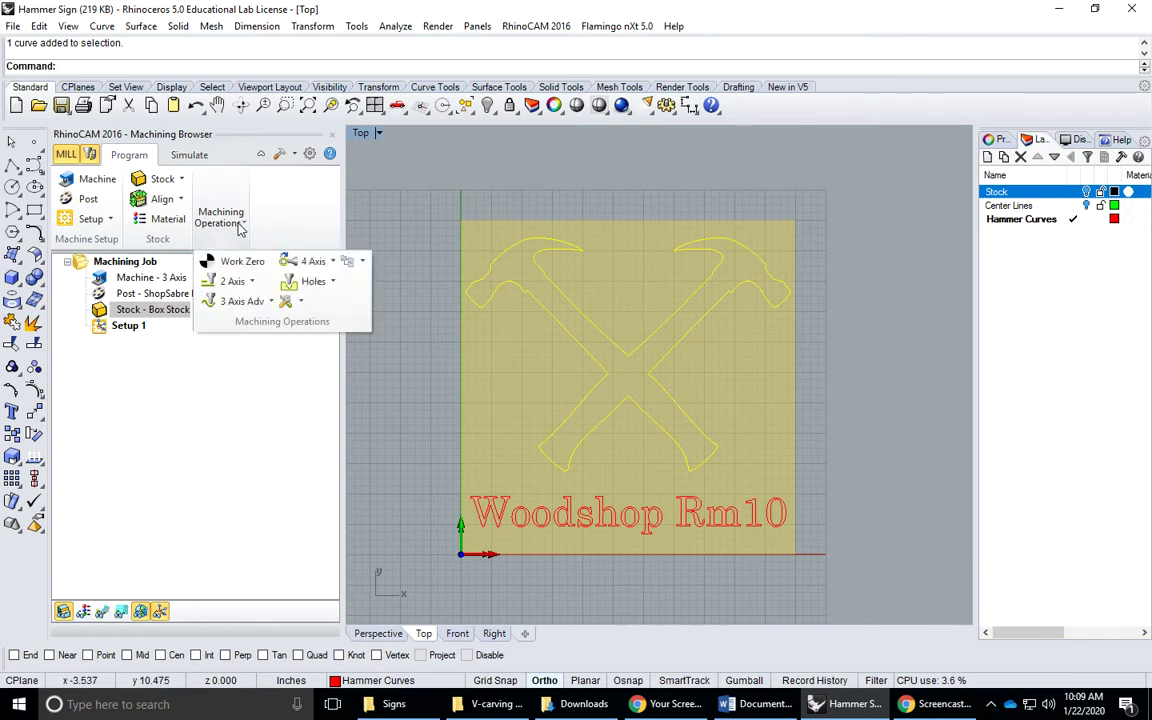
pyautogui.click(253, 283)
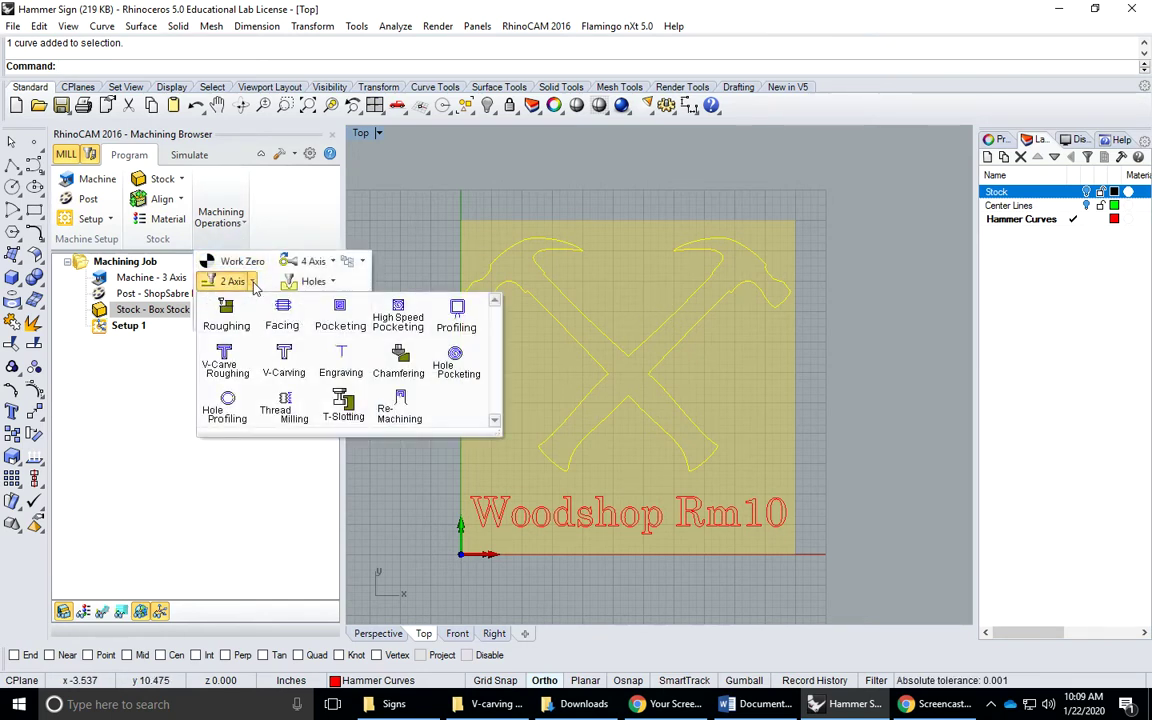
pyautogui.click(288, 368)
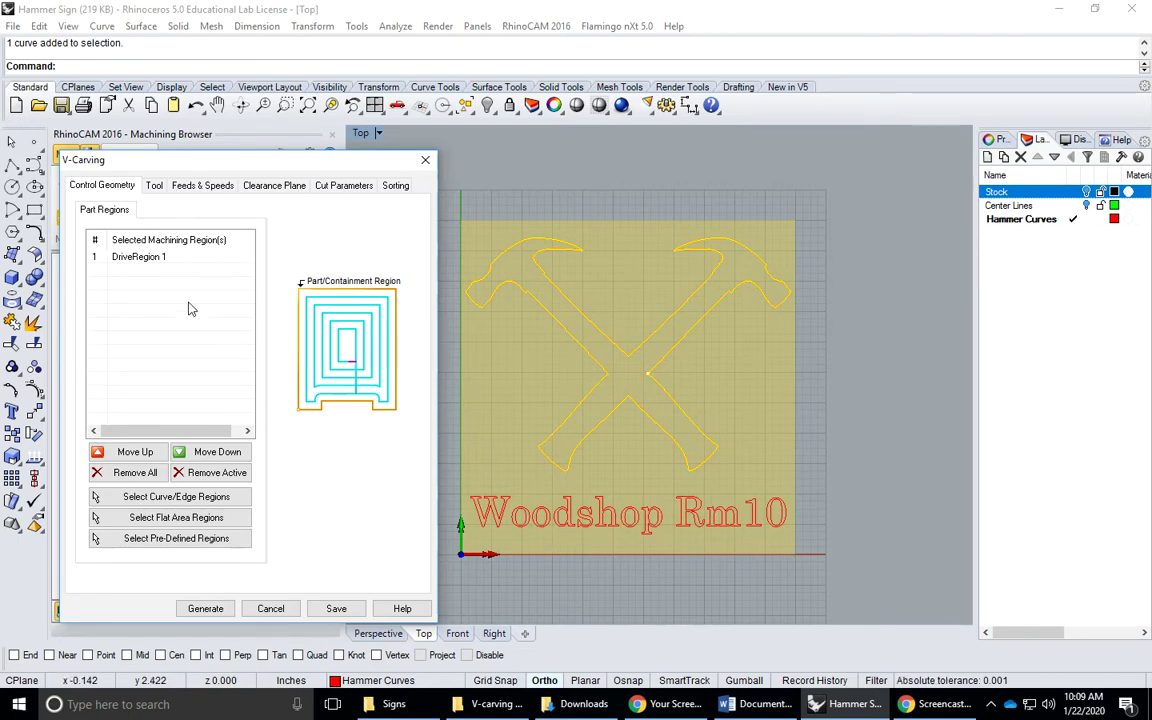
# Choose the 120 V Cutter 1 1/4" D as the carving tool and review its details
pyautogui.click(156, 189)
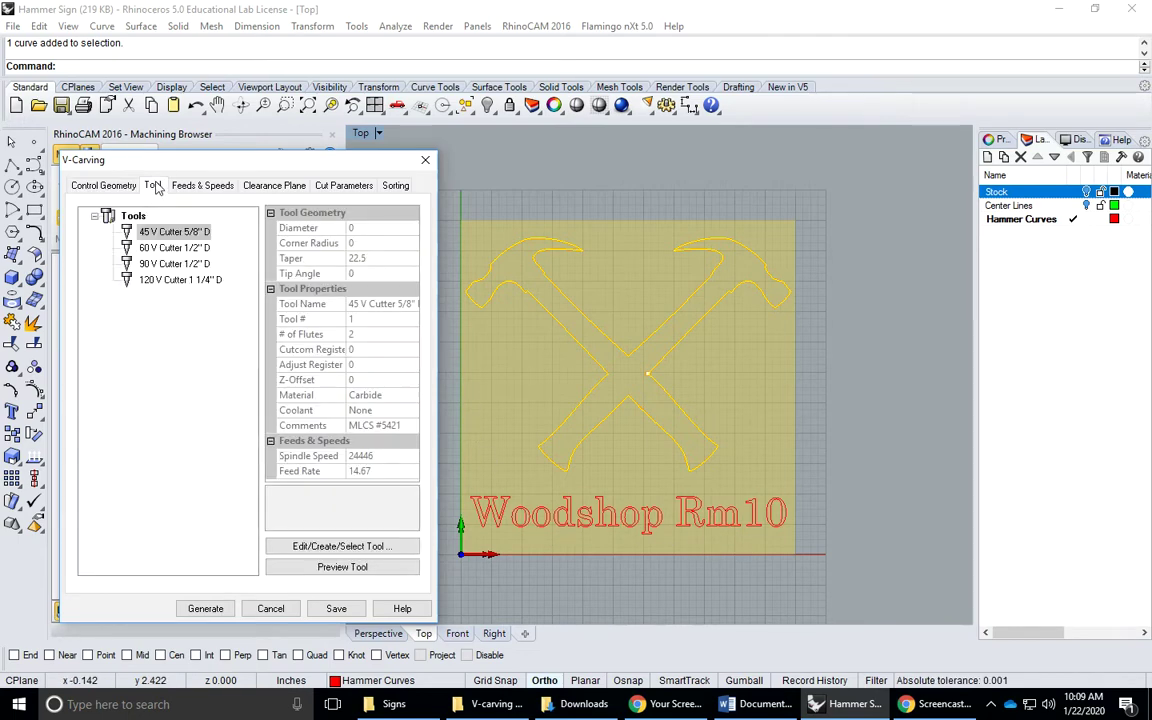
pyautogui.click(98, 185)
pyautogui.click(153, 188)
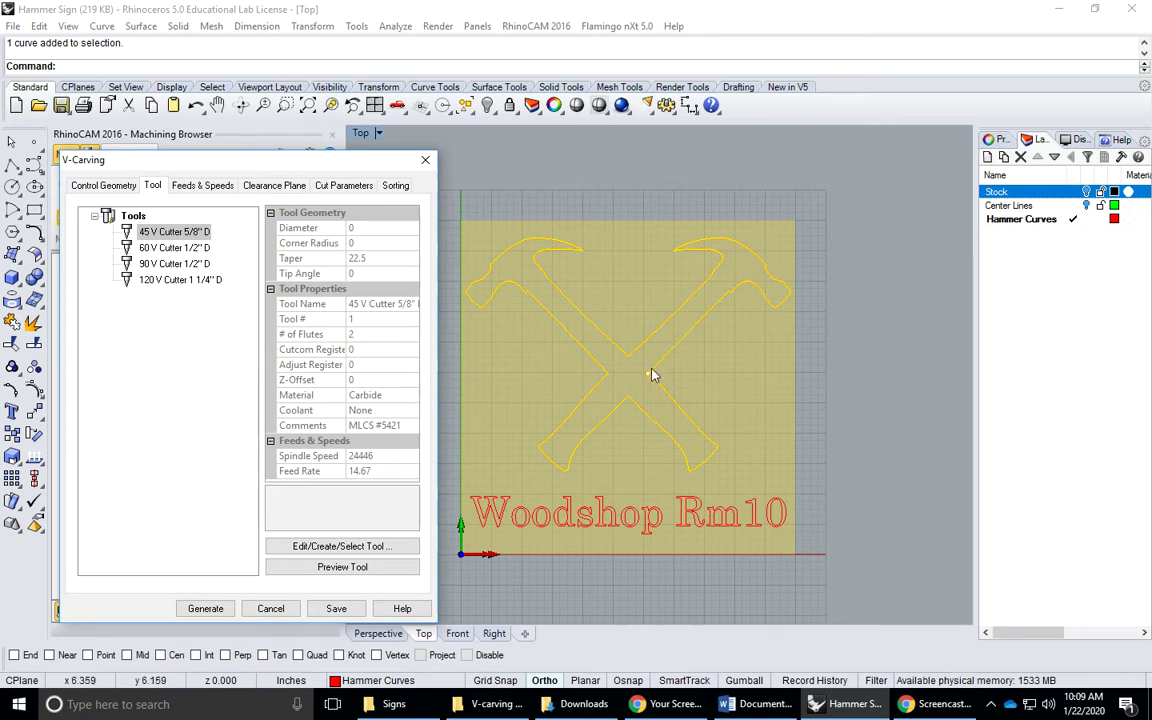
pyautogui.click(170, 282)
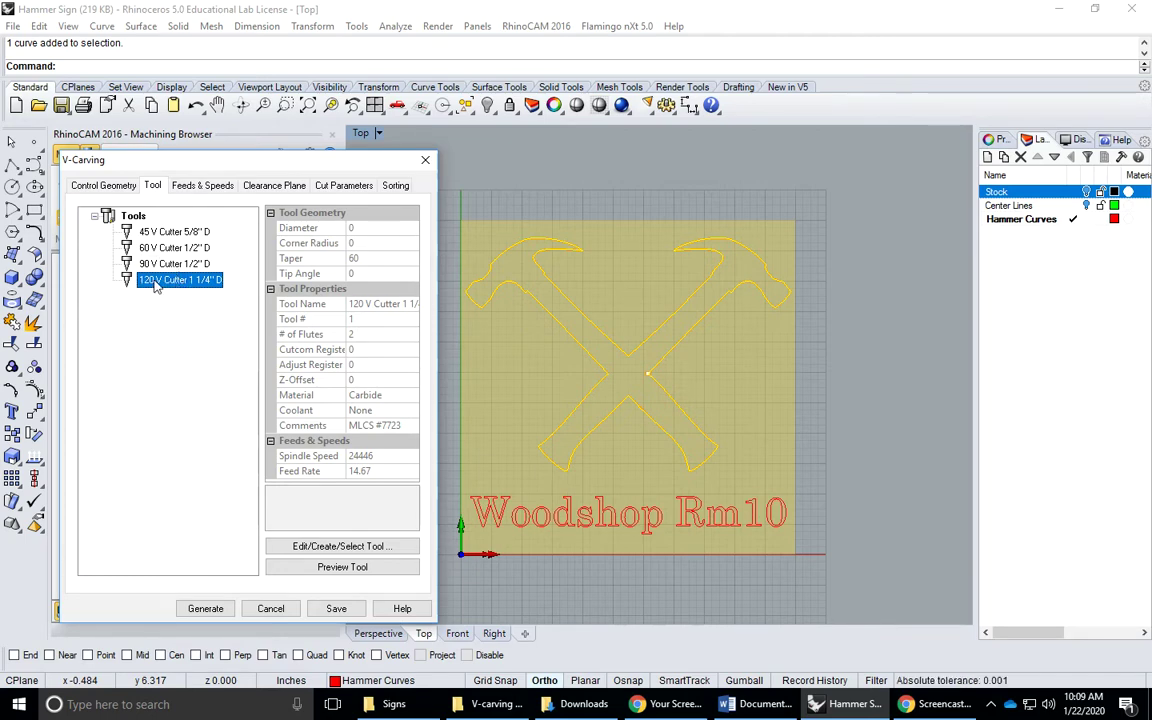
pyautogui.doubleClick(156, 282)
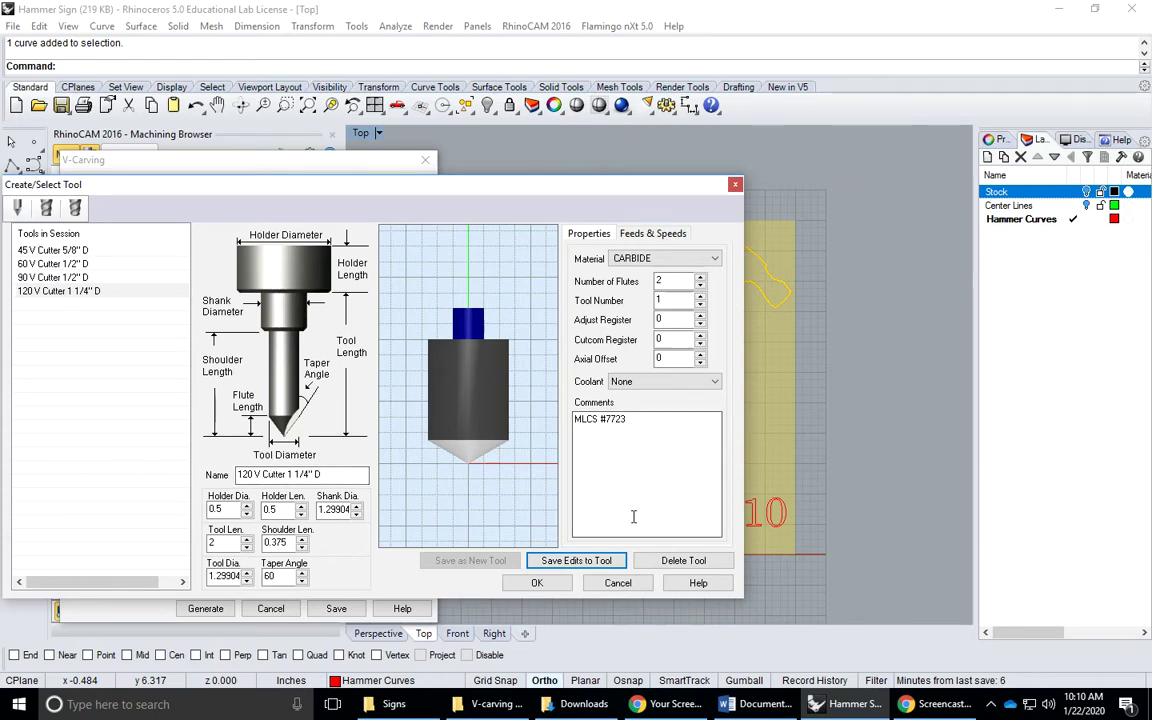
pyautogui.click(618, 584)
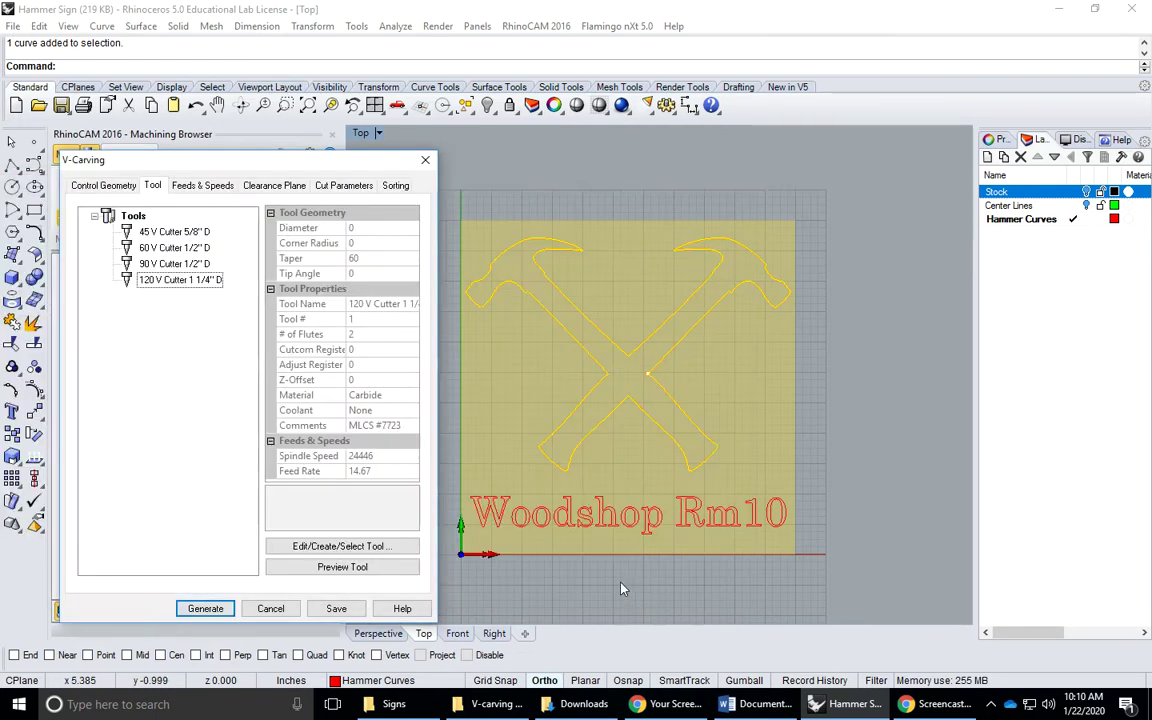
# Set Plunge, Approach and Engage feeds to 12 and Cut, Retract, Departure to 30 in/min
pyautogui.click(197, 188)
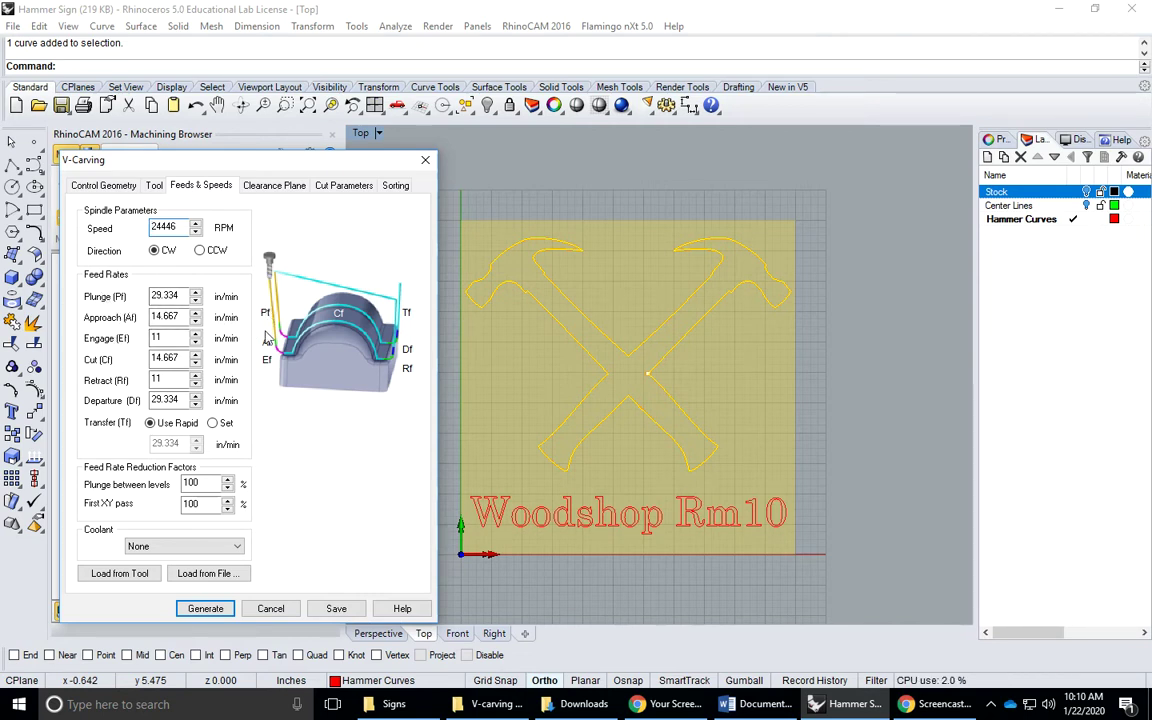
pyautogui.doubleClick(163, 296)
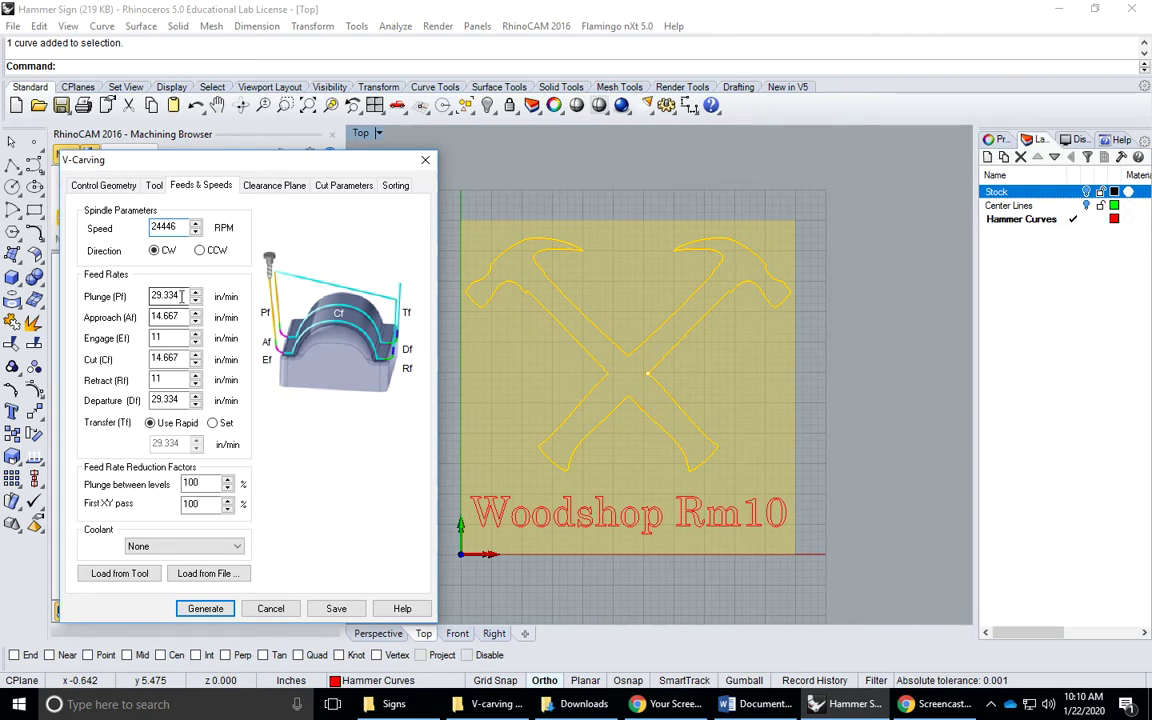
pyautogui.write('12')
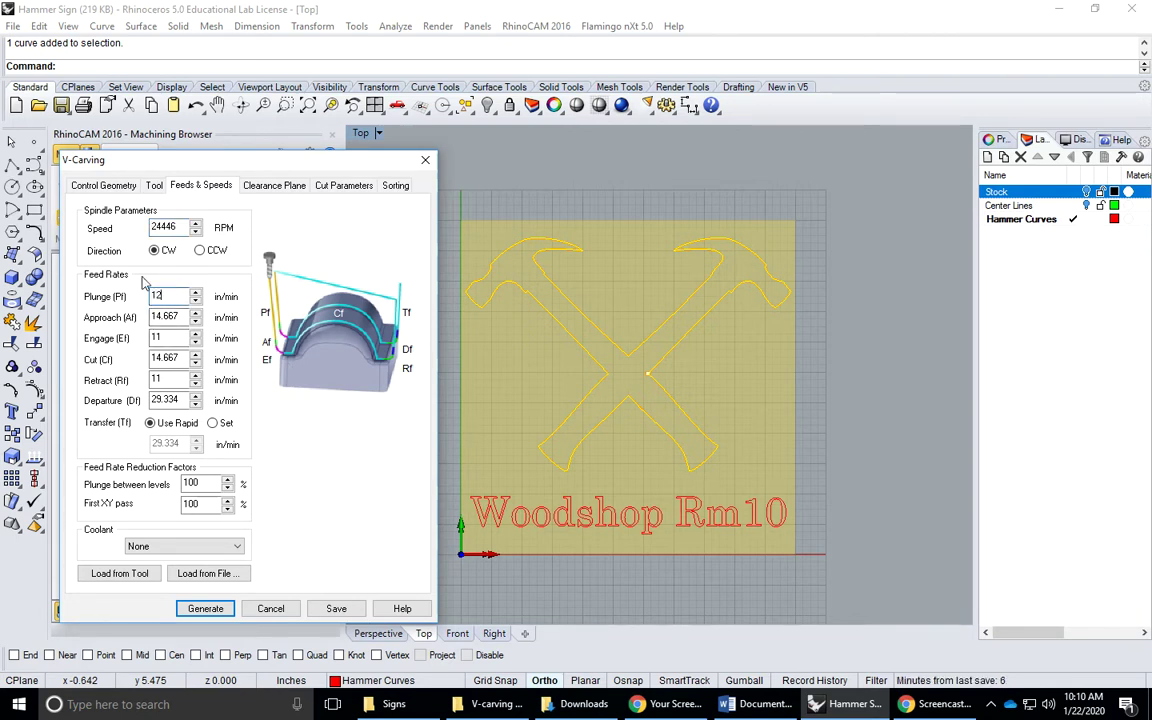
pyautogui.press('Tab')
pyautogui.write('12')
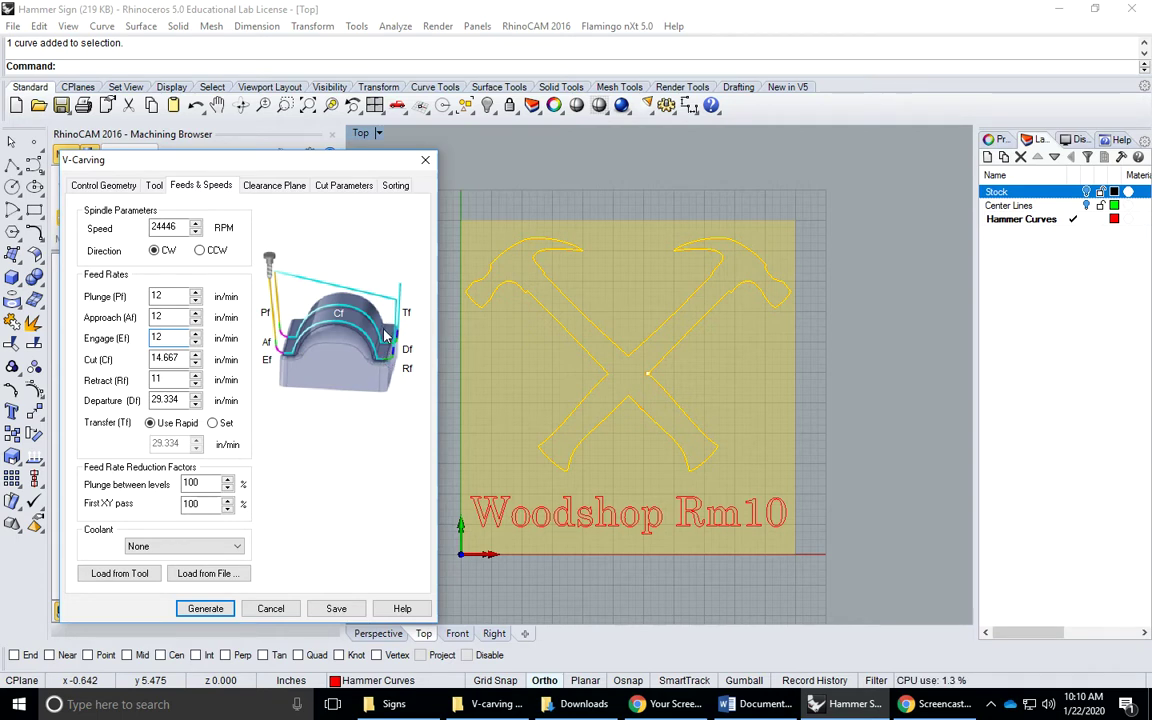
pyautogui.press('Tab')
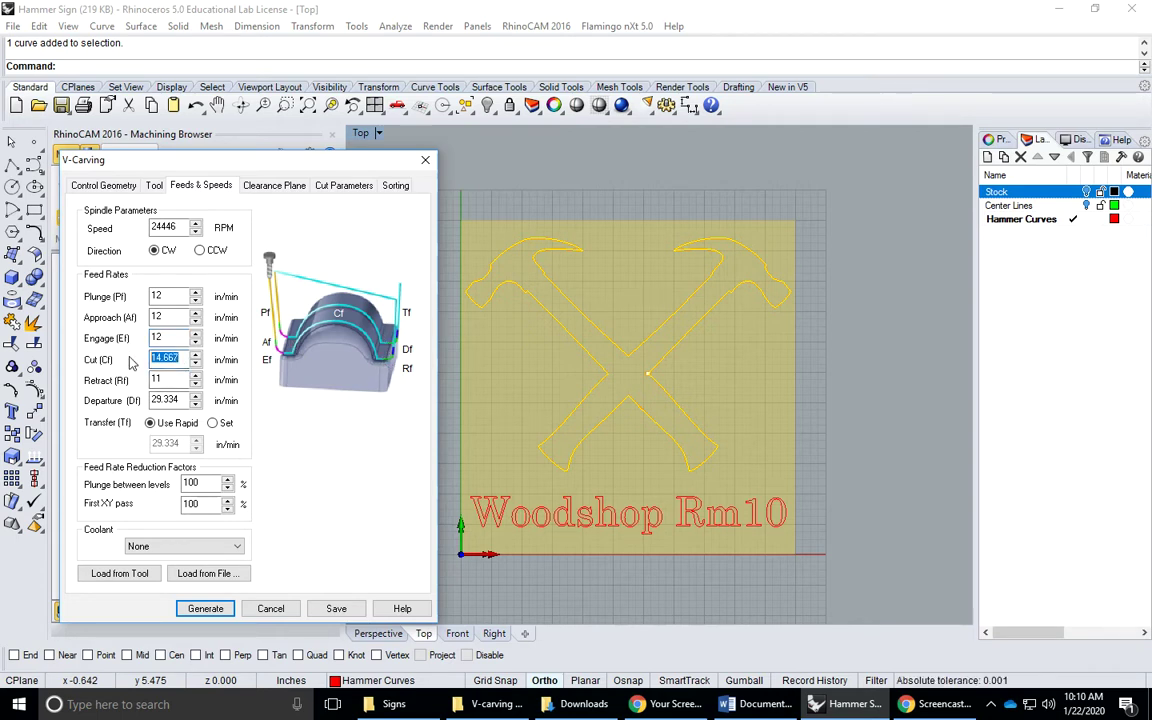
pyautogui.write('3030')
pyautogui.press('Tab')
pyautogui.write('3')
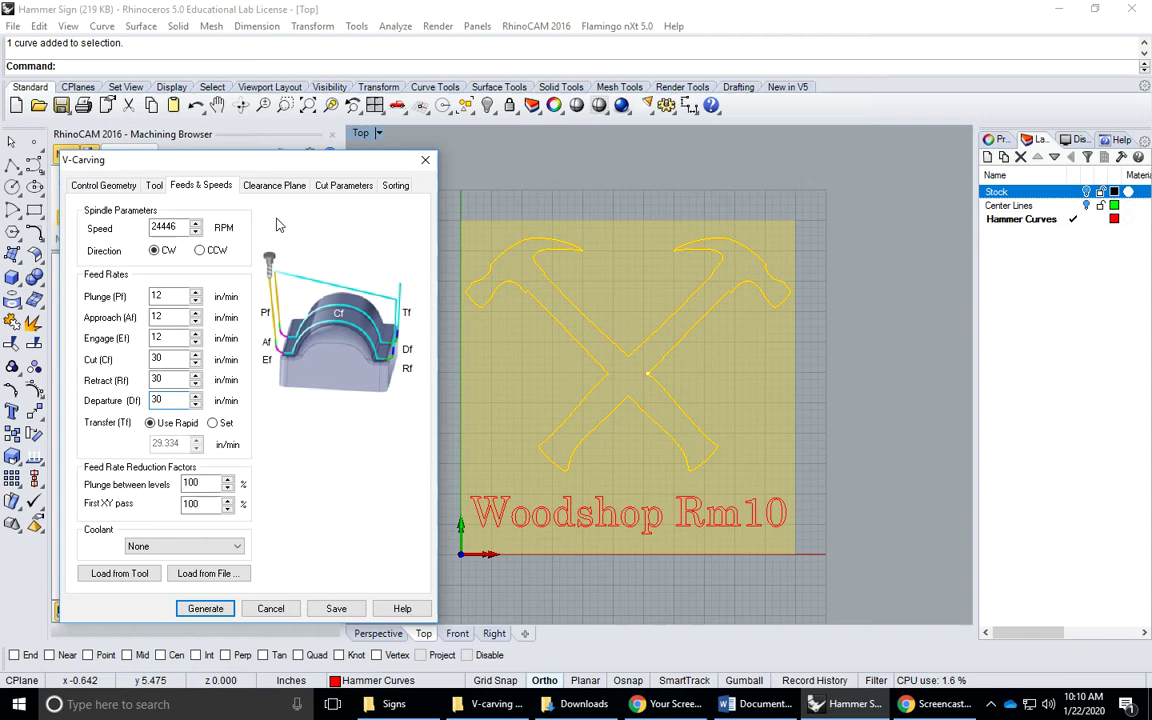
# Define the clearance plane as Stock Max Z + Dist with a 0.125 distance
pyautogui.click(270, 186)
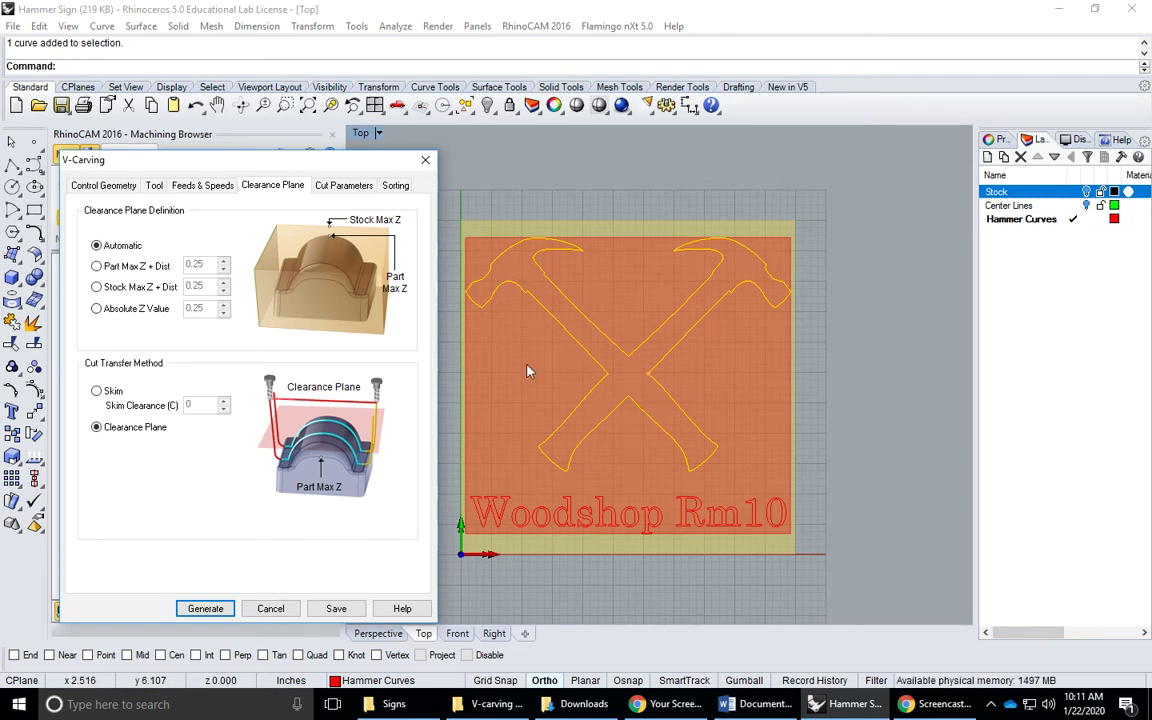
pyautogui.click(97, 288)
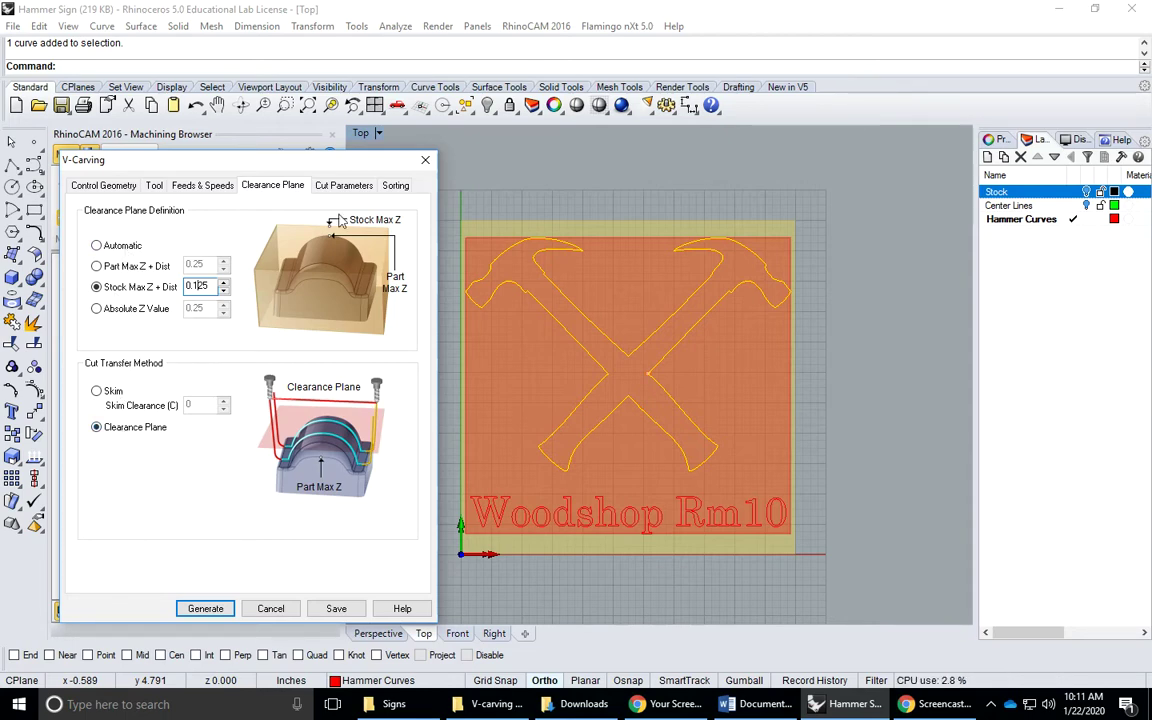
# Set Total Cut Depth 0.5, Rough Depth 0.25 and Finish Depth 0.25
pyautogui.click(343, 190)
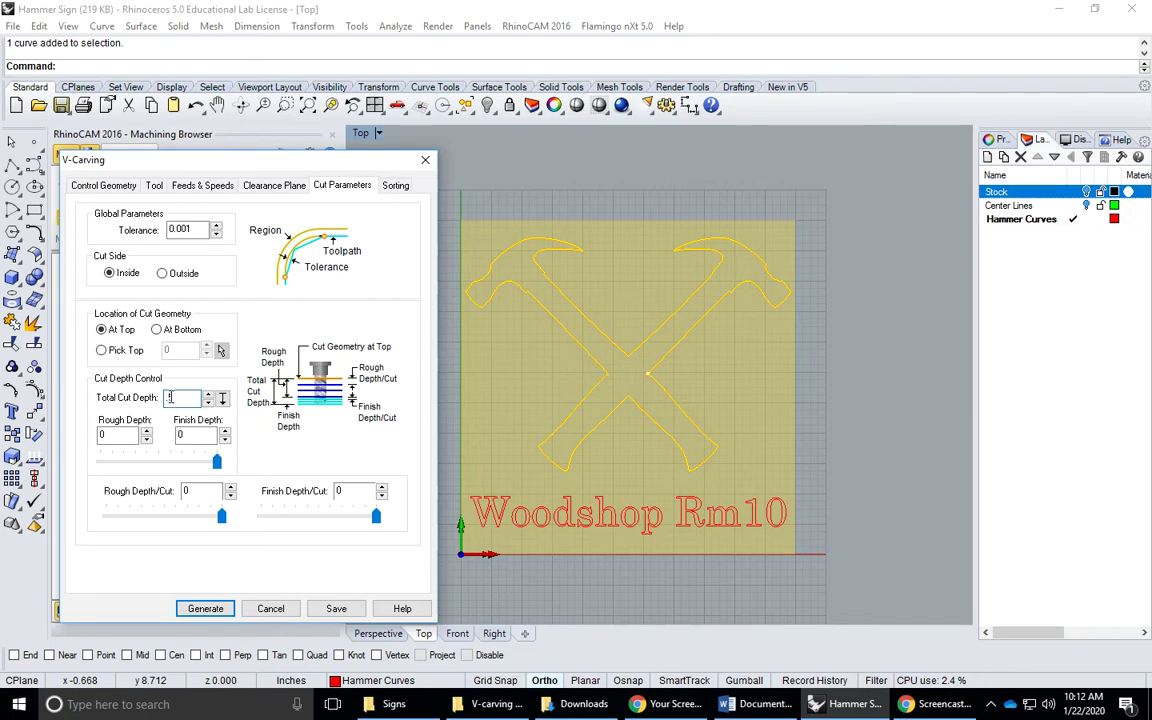
pyautogui.moveTo(181, 398); pyautogui.dragTo(168, 398)
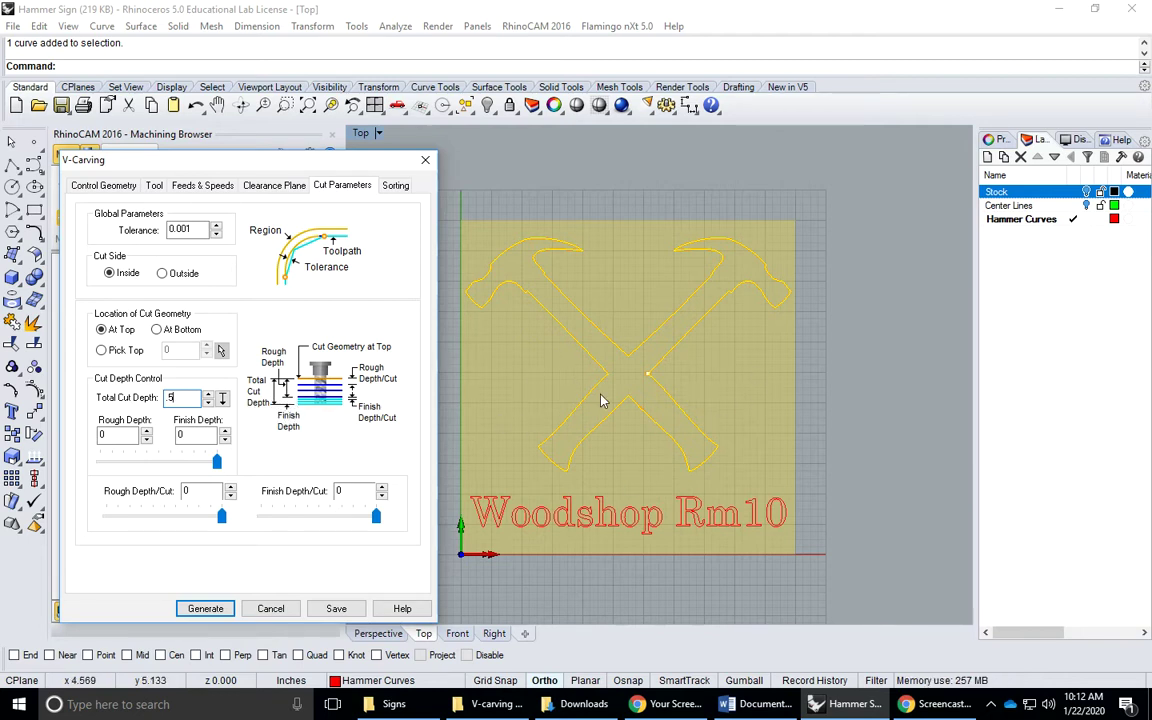
pyautogui.click(130, 434)
pyautogui.doubleClick(130, 434)
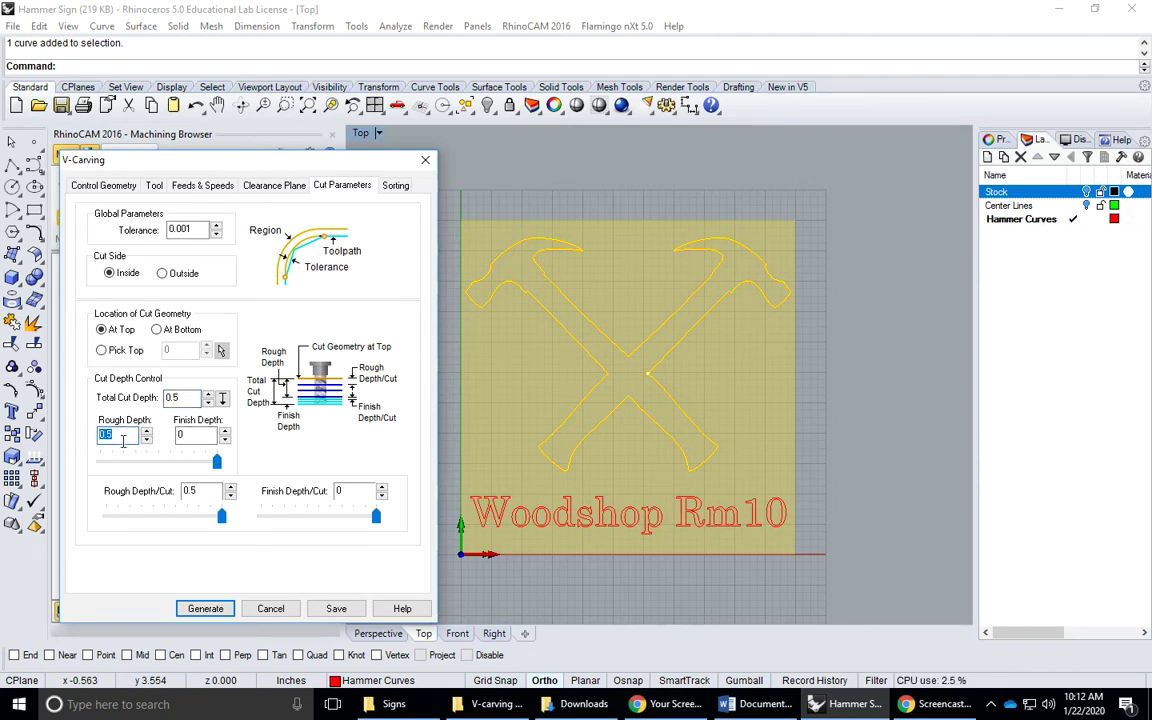
pyautogui.press('BackSpace')
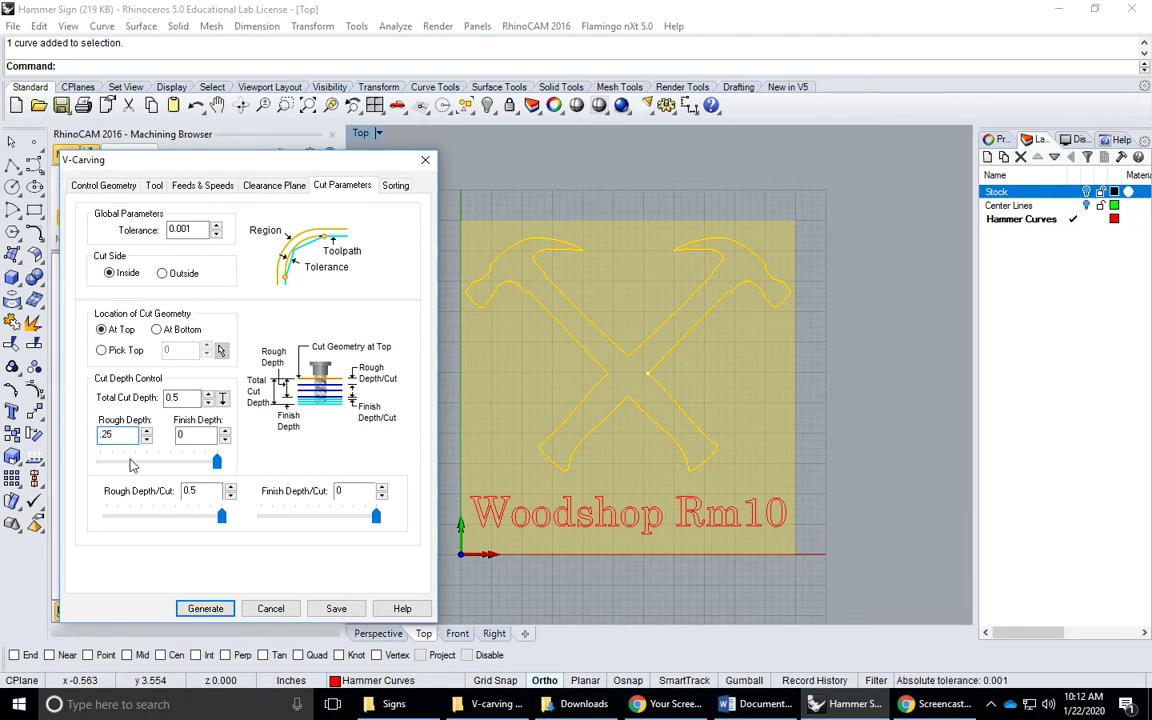
pyautogui.click(190, 436)
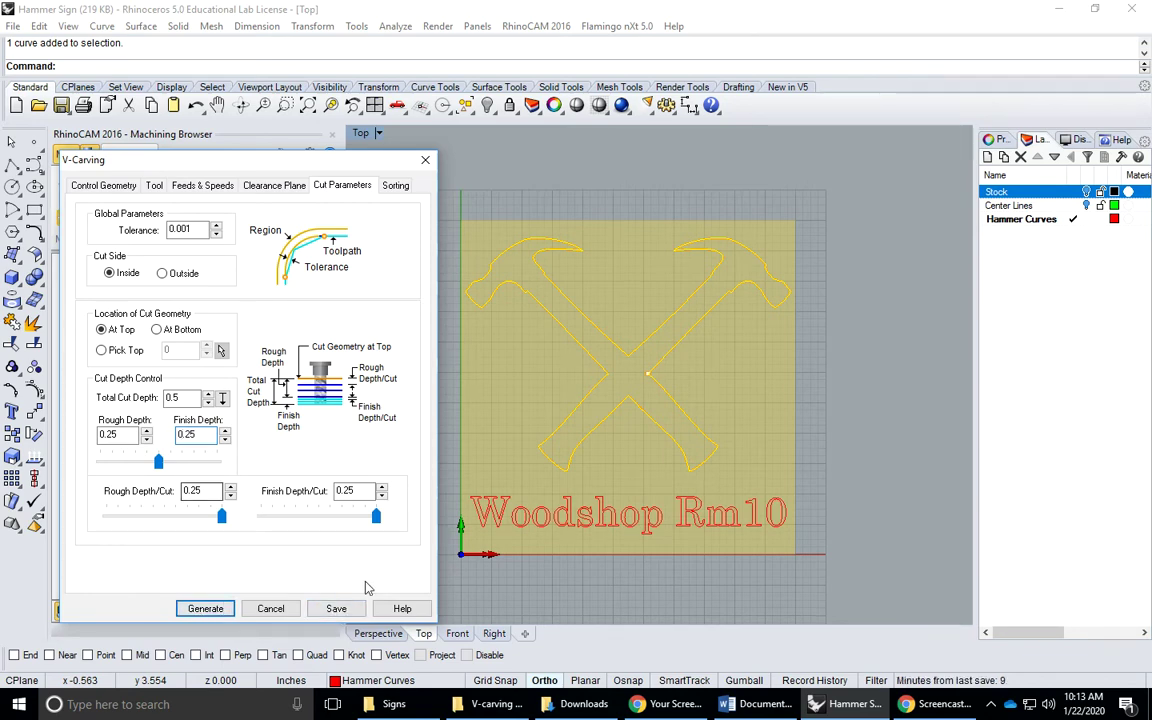
# Generate the V-Carving toolpath and play its simulation on the stock
pyautogui.click(205, 609)
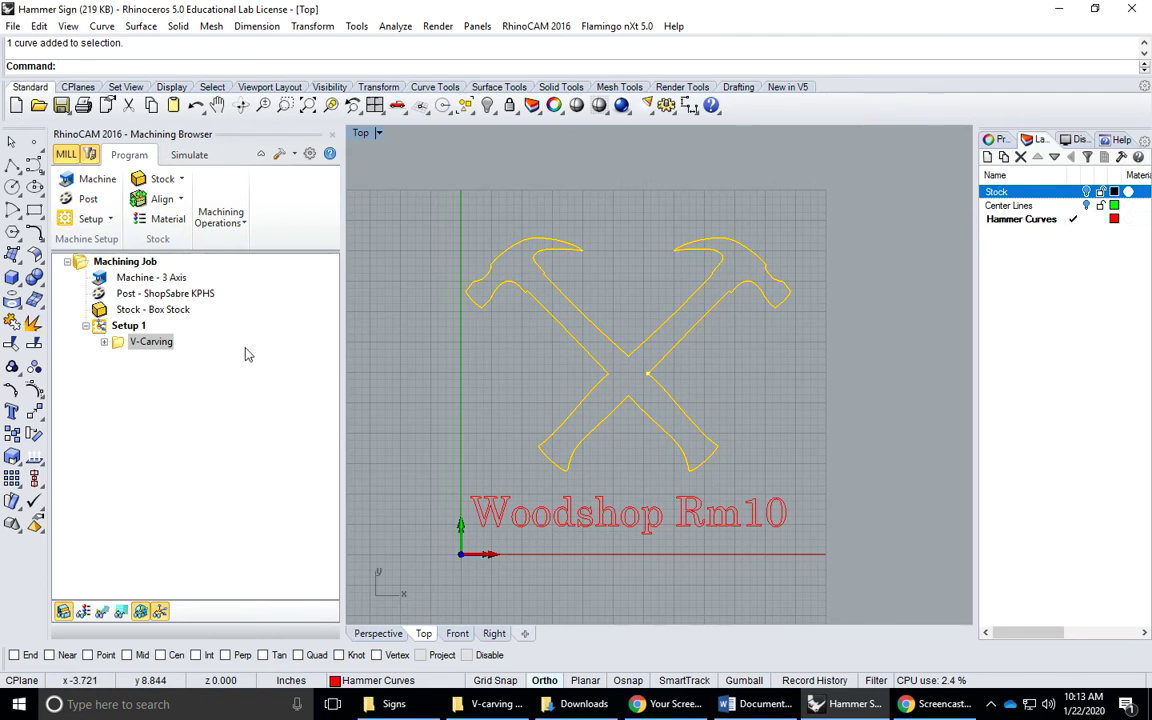
pyautogui.click(185, 157)
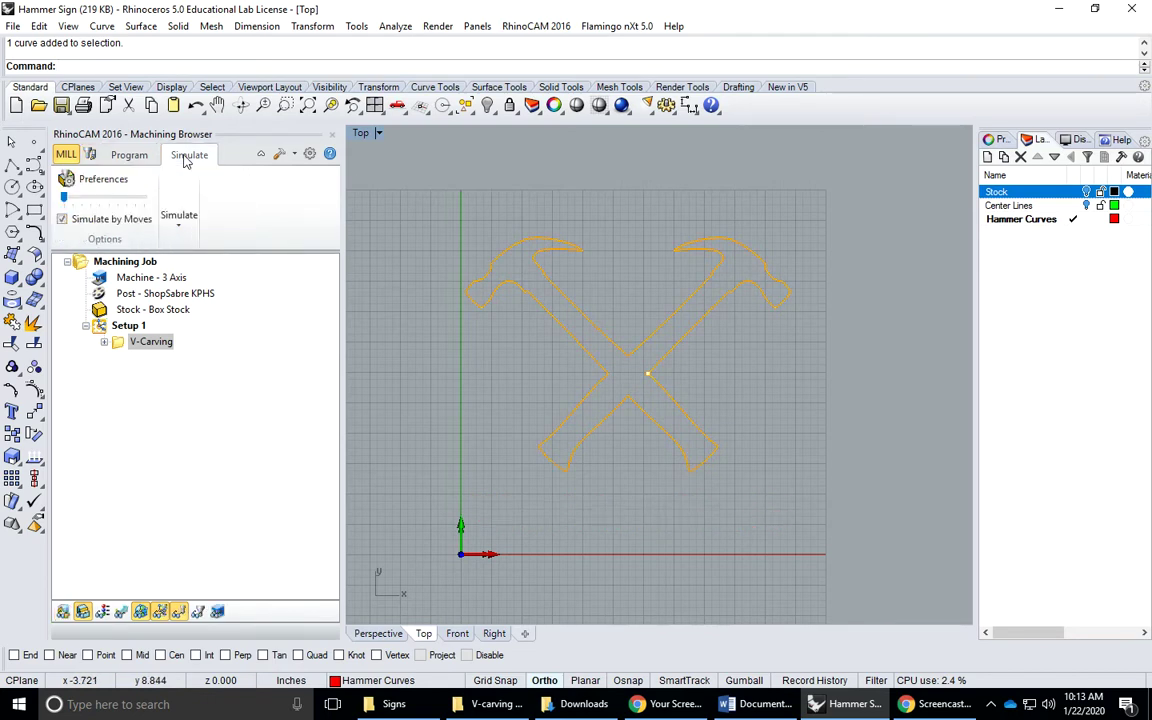
pyautogui.click(184, 233)
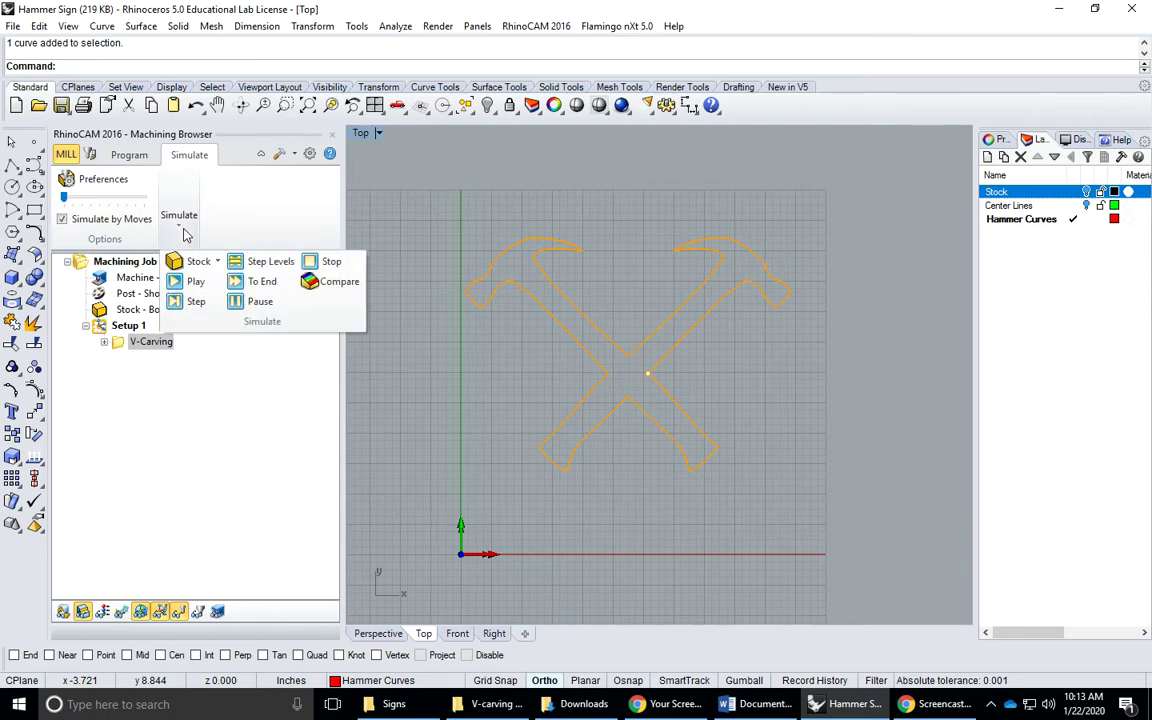
pyautogui.click(200, 285)
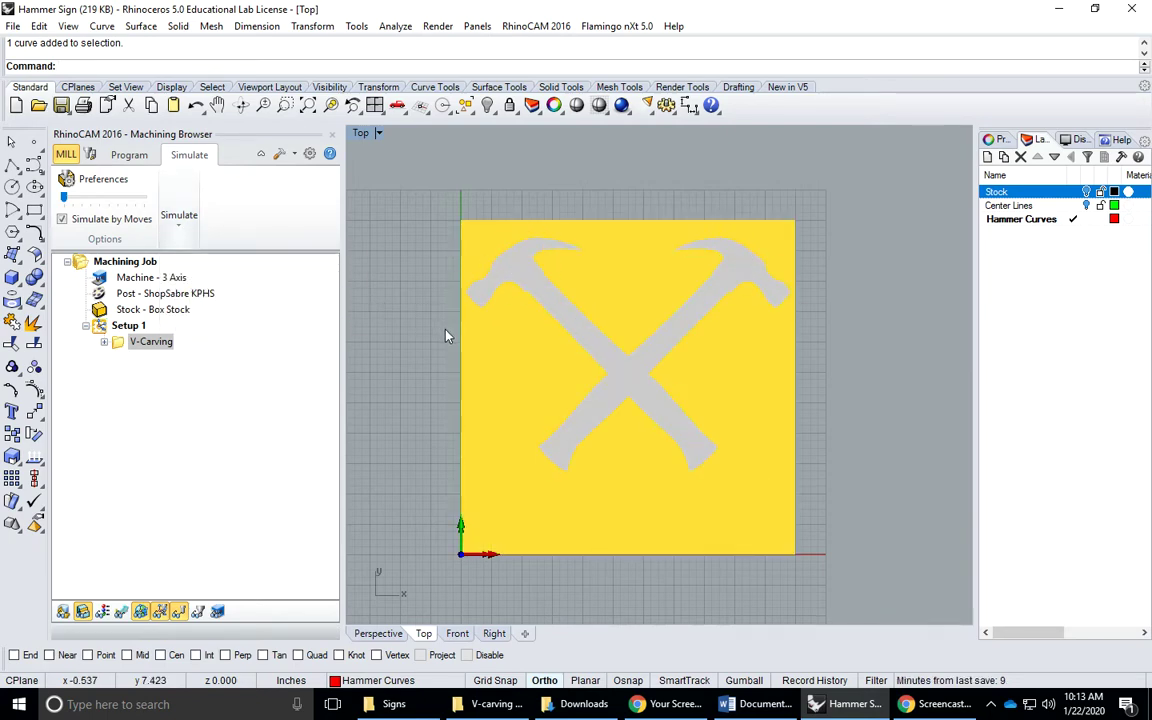
# Maximize the Perspective view, reset Setup 1's simulation and replay the carving
pyautogui.doubleClick(362, 132)
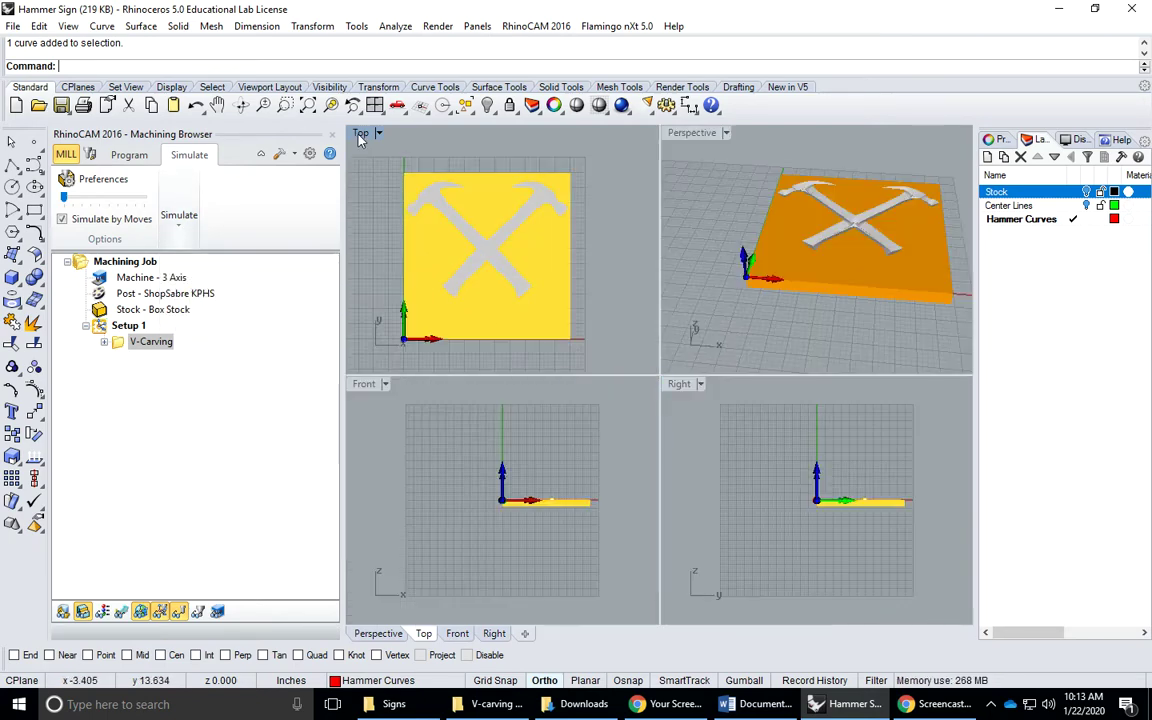
pyautogui.doubleClick(686, 132)
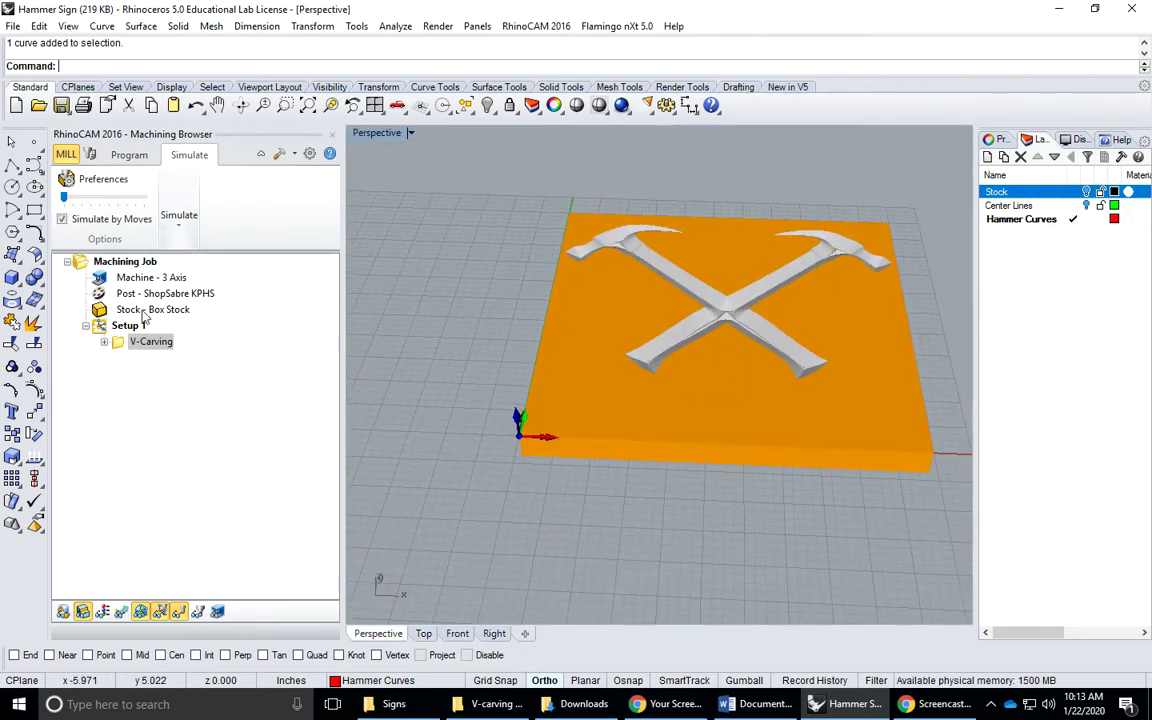
pyautogui.click(130, 326)
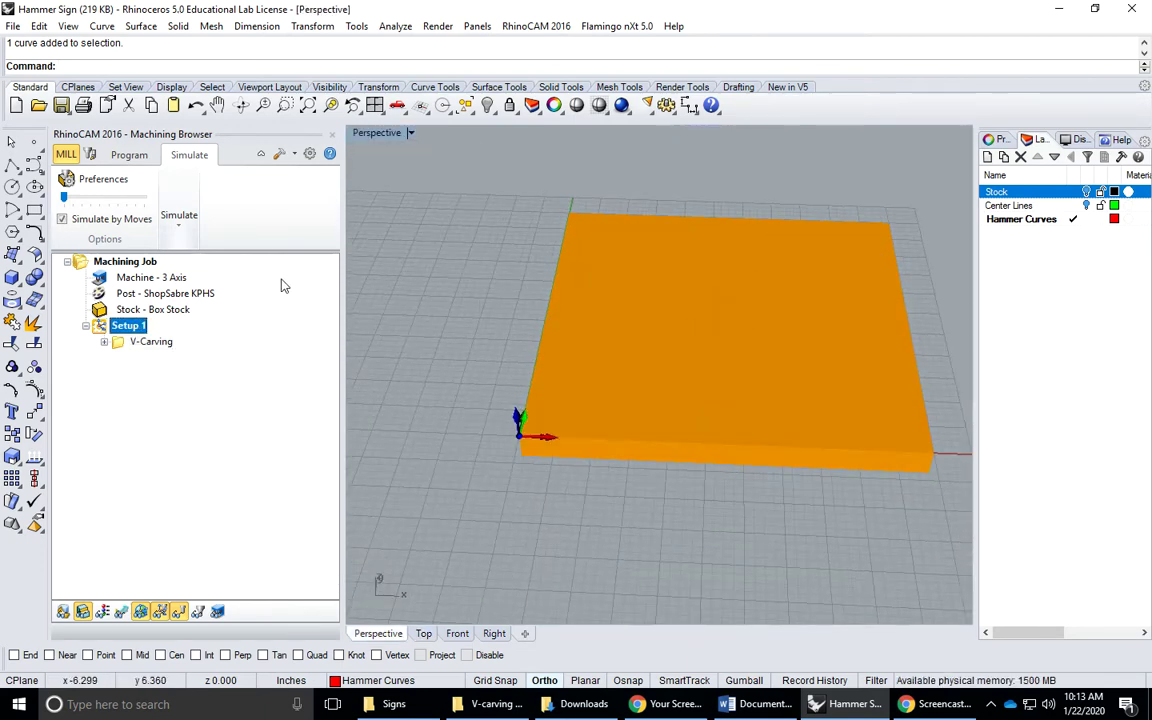
pyautogui.click(182, 226)
pyautogui.click(193, 280)
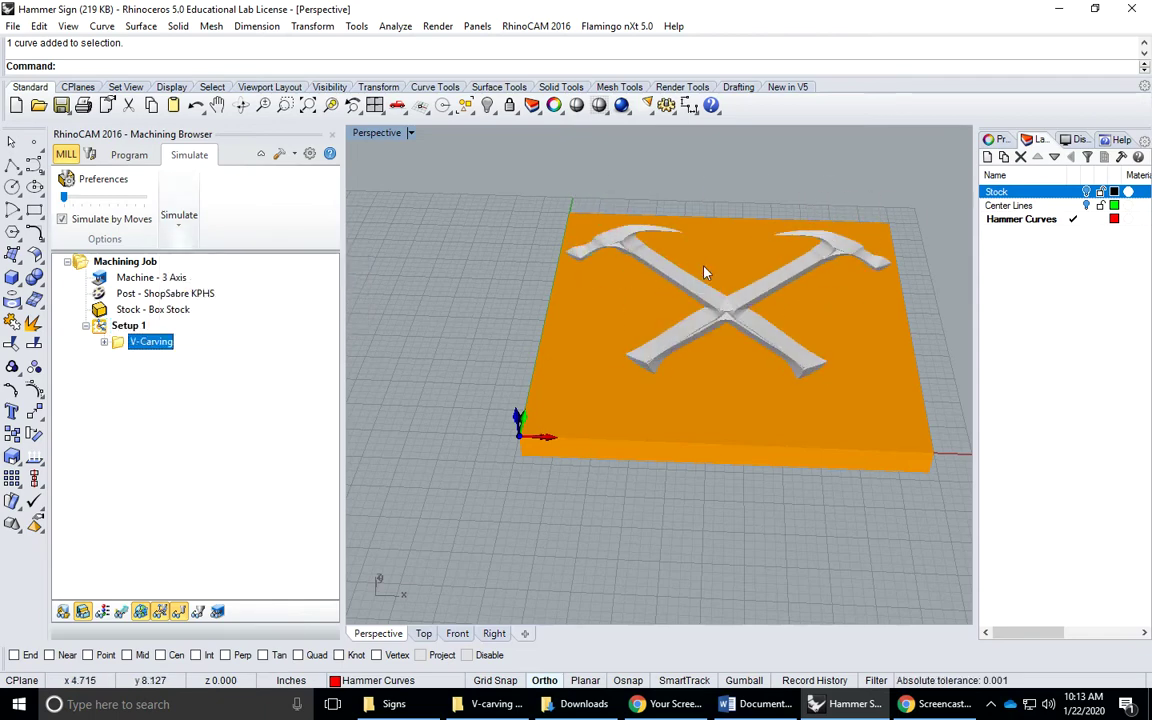
# Orbit and zoom the Perspective view to inspect the crossed hammers carved into the stock
pyautogui.moveTo(722, 252); pyautogui.dragTo(613, 416, button='right')
pyautogui.moveTo(635, 301); pyautogui.dragTo(610, 405, button='right')
pyautogui.scroll(4, 612, 337)
pyautogui.moveTo(617, 355); pyautogui.dragTo(683, 376, button='right')
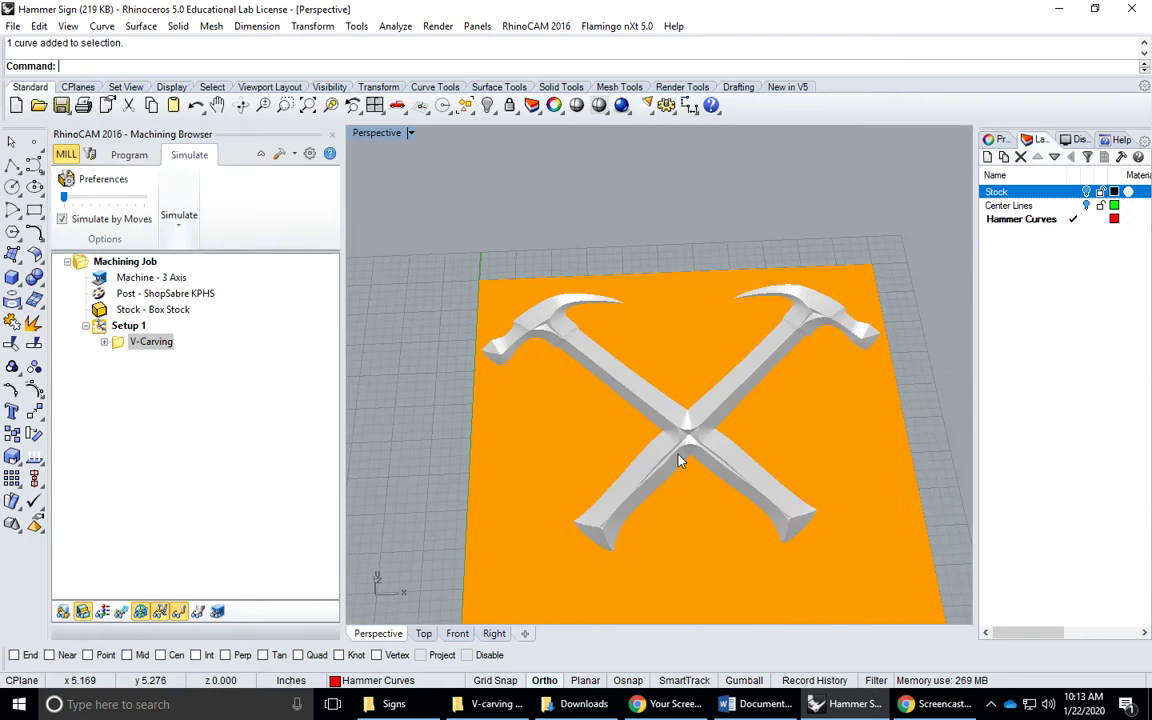
pyautogui.moveTo(679, 461); pyautogui.dragTo(699, 517, button='right')
pyautogui.scroll(5, 698, 486)
pyautogui.scroll(-5, 702, 458)
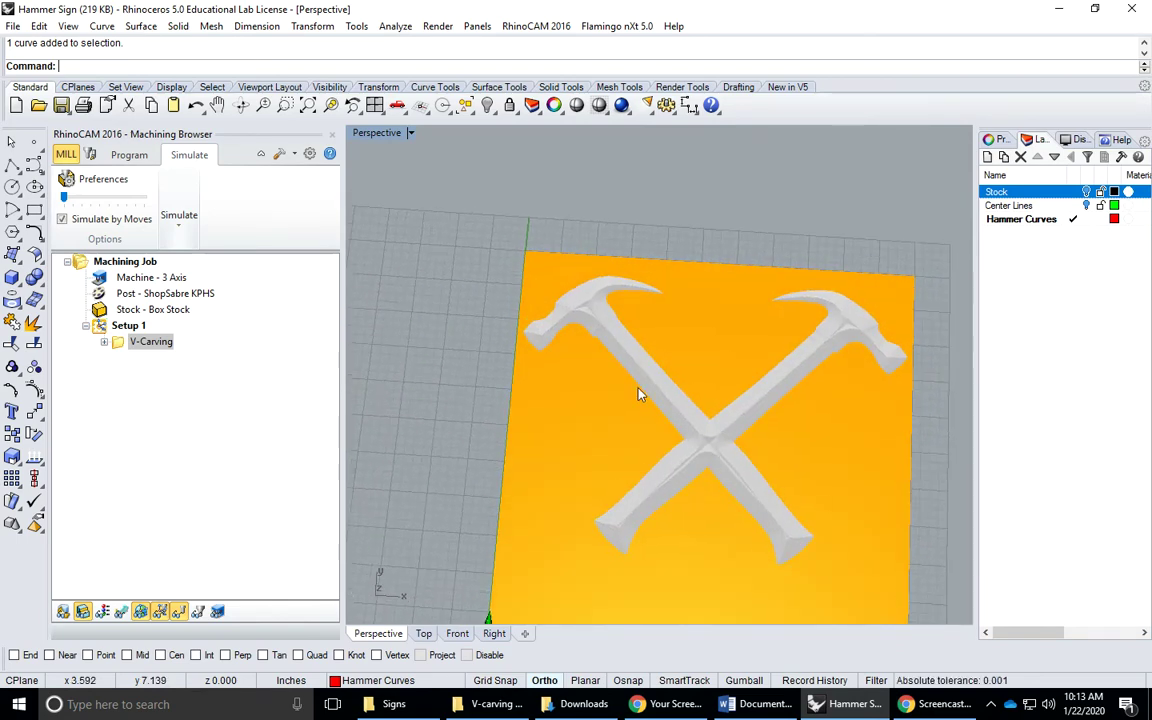
# Return to the Machining Browser and maximize the Top view of the sign
pyautogui.click(130, 156)
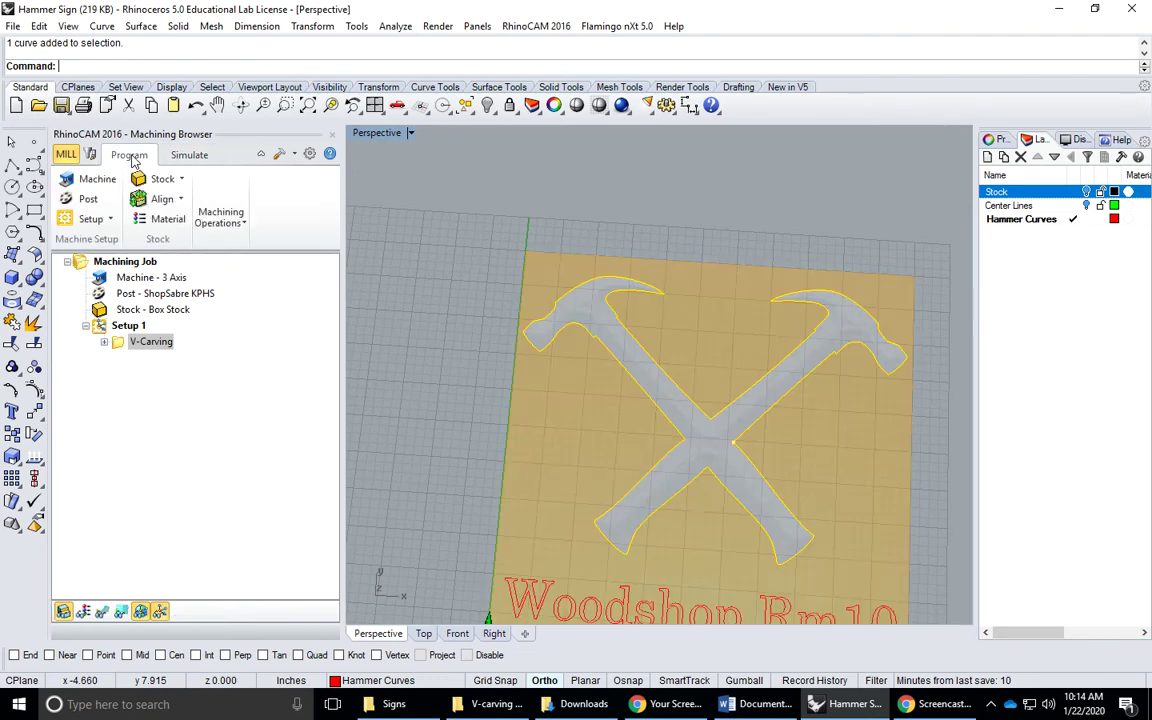
pyautogui.doubleClick(362, 134)
pyautogui.doubleClick(362, 134)
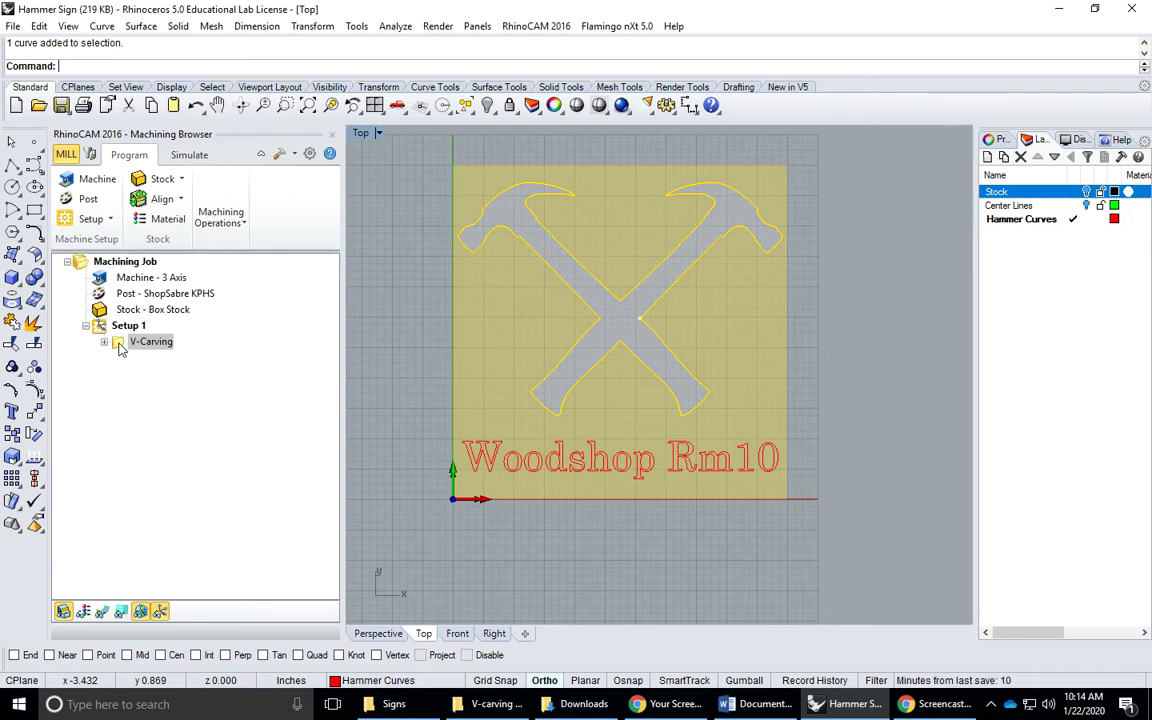
# Copy and paste the V-Carving operation, then expand the new copy's node
pyautogui.click(120, 347)
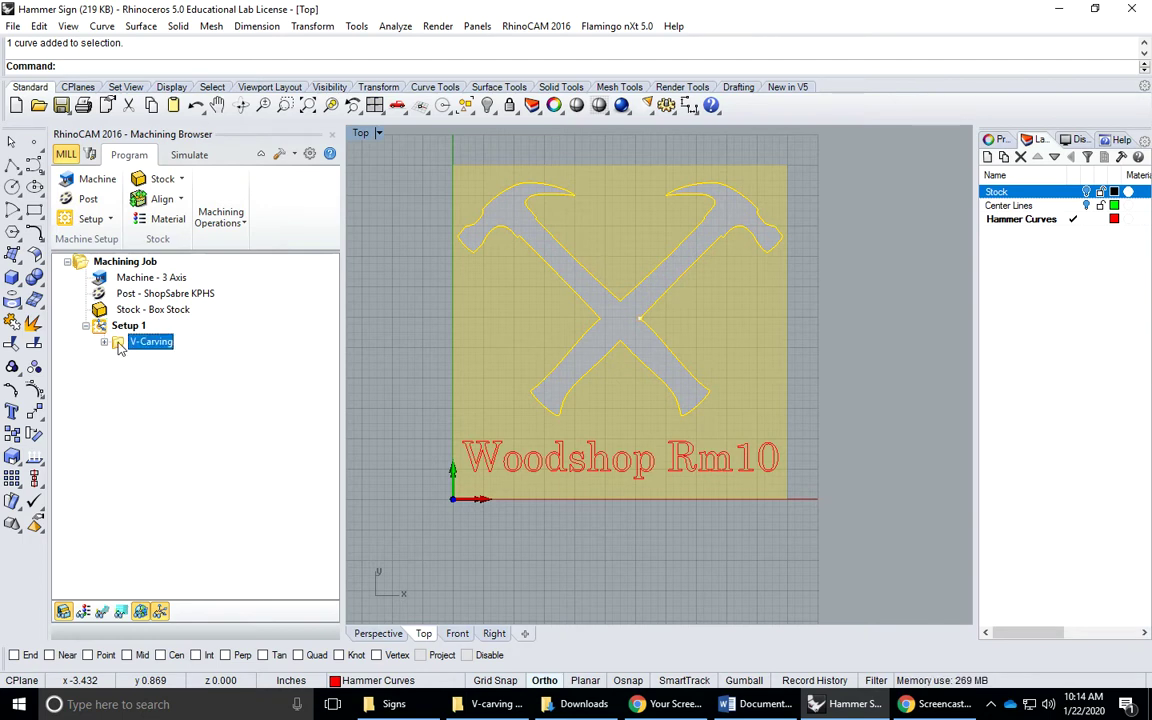
pyautogui.rightClick(119, 346)
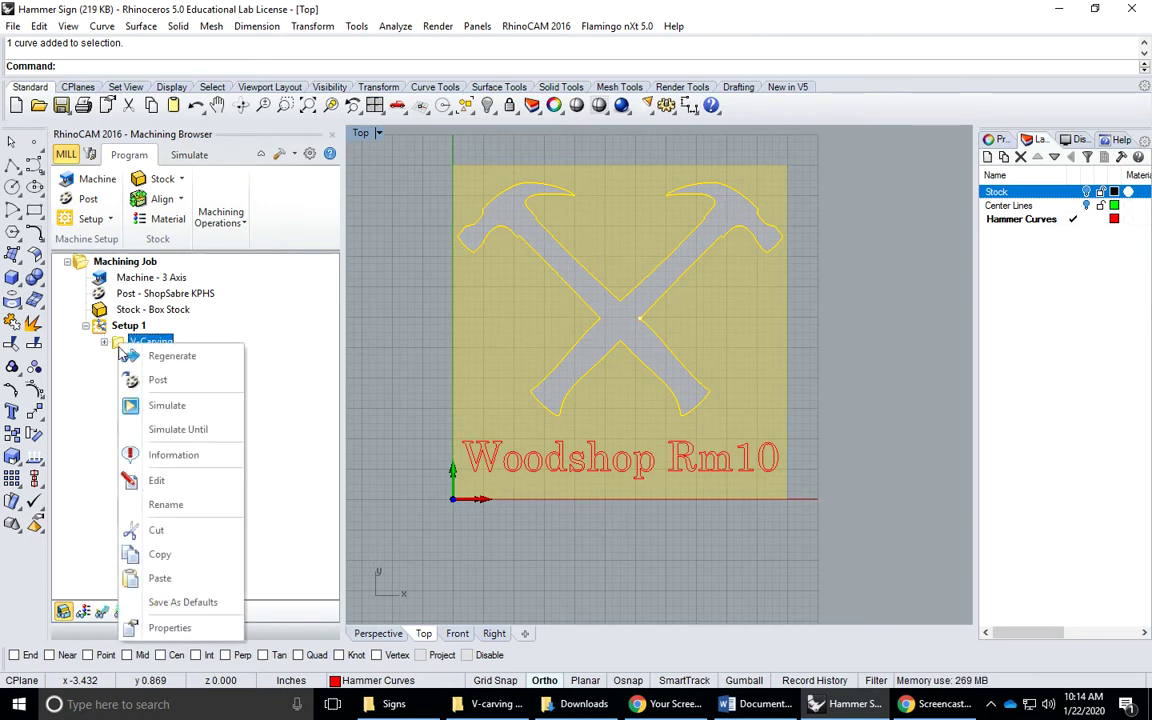
pyautogui.click(160, 556)
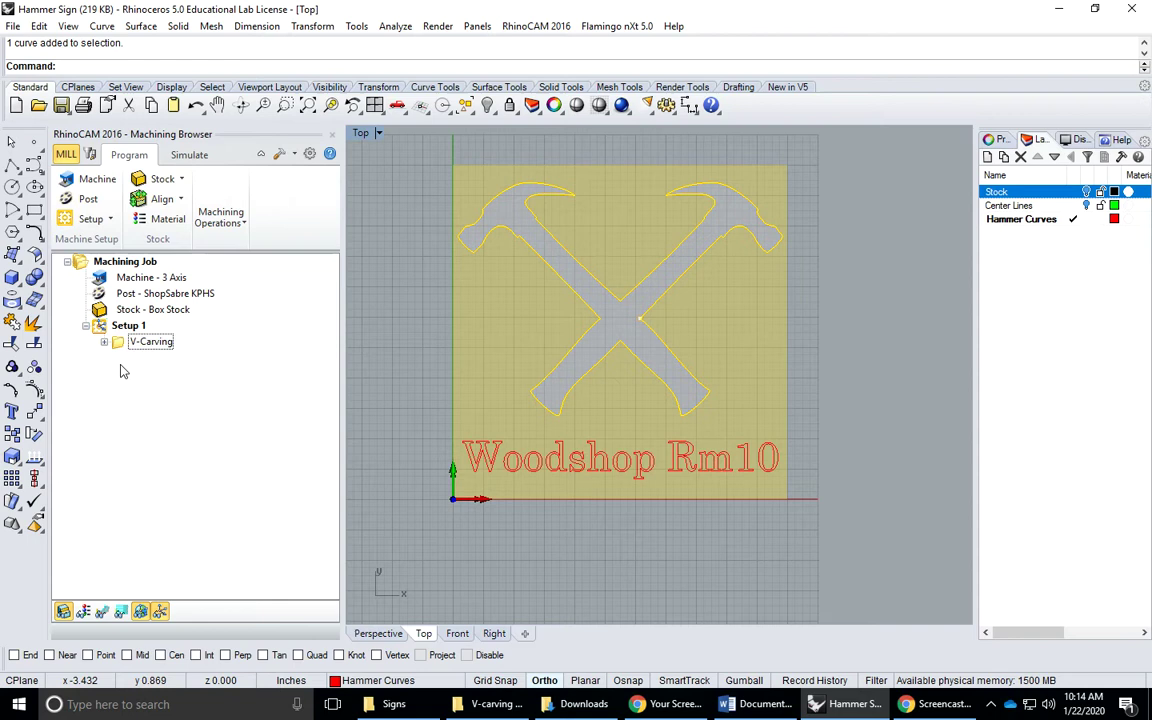
pyautogui.rightClick(121, 371)
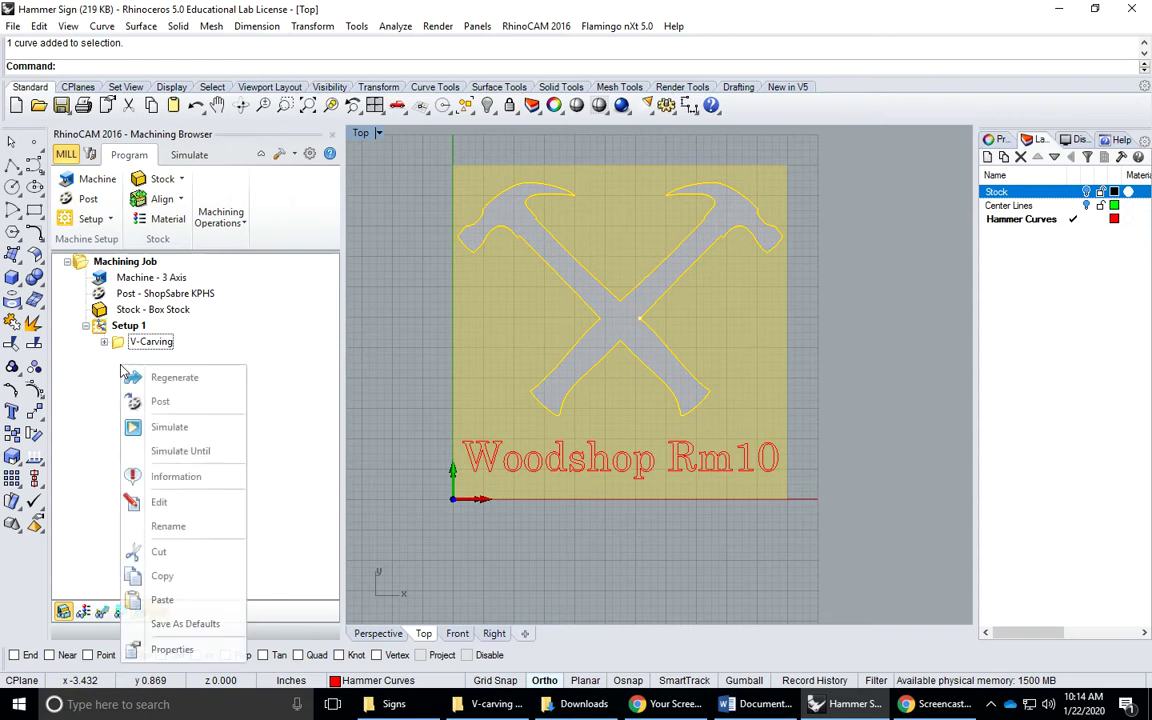
pyautogui.click(163, 599)
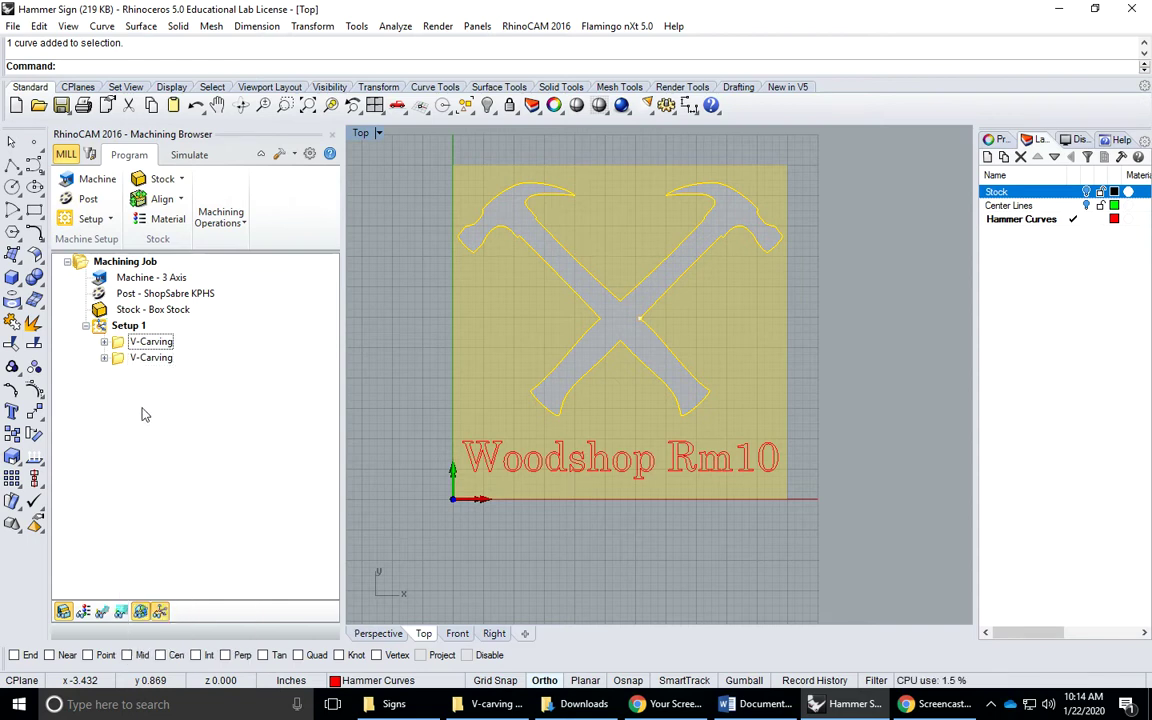
pyautogui.click(104, 358)
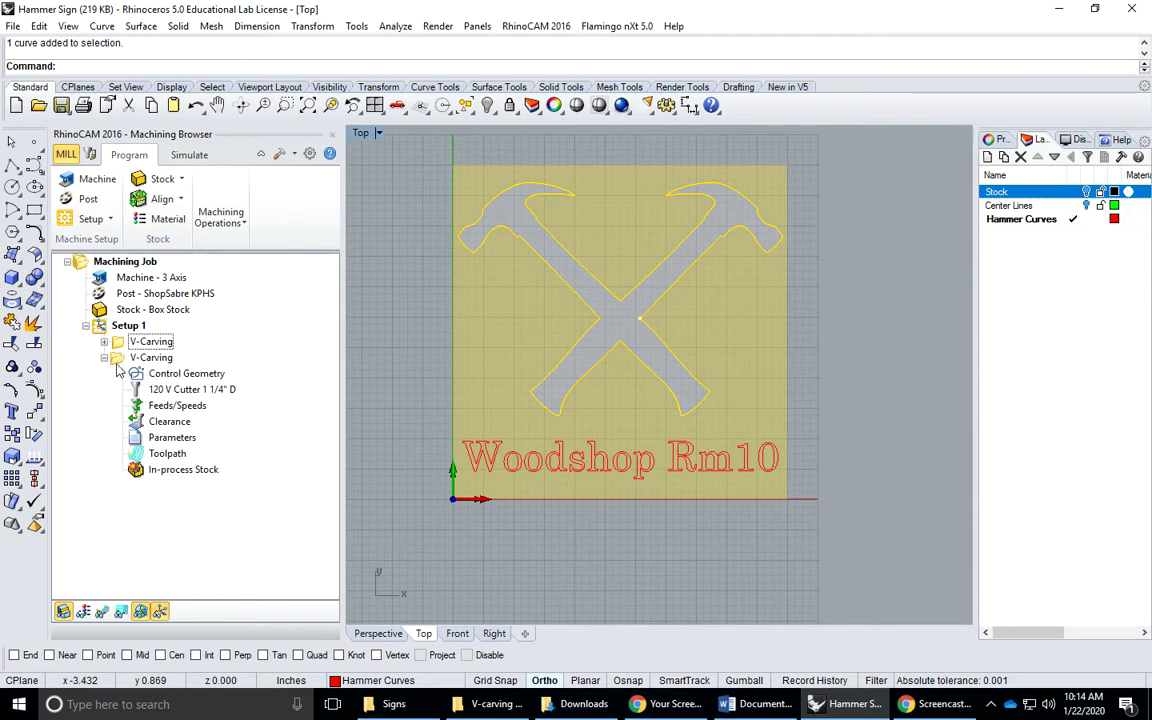
# Replace the copied V-Carving's regions with the Woodshop Rm10 text curves and save the operation
pyautogui.doubleClick(150, 358)
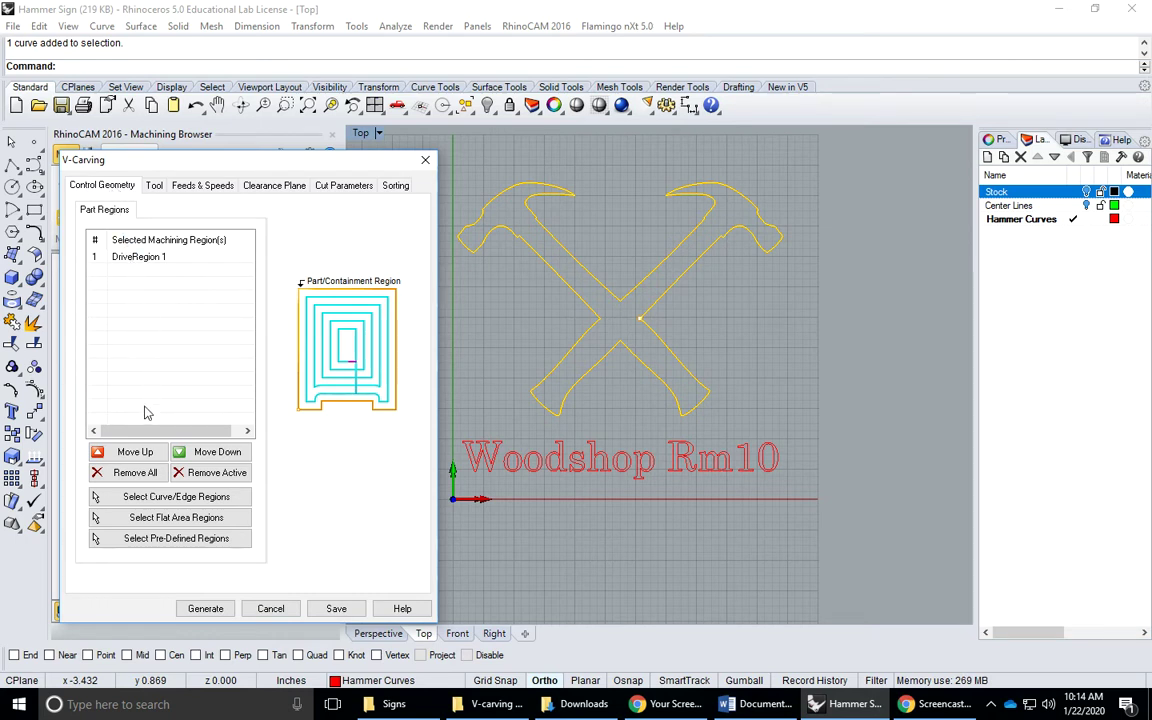
pyautogui.click(129, 479)
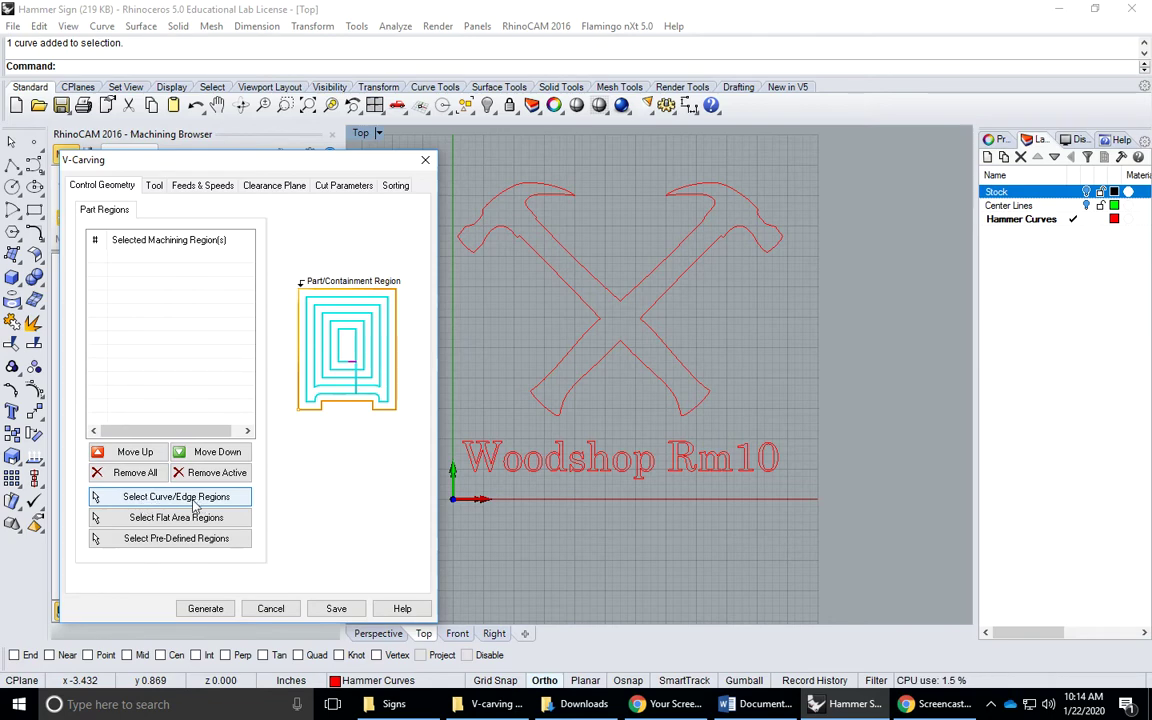
pyautogui.click(145, 500)
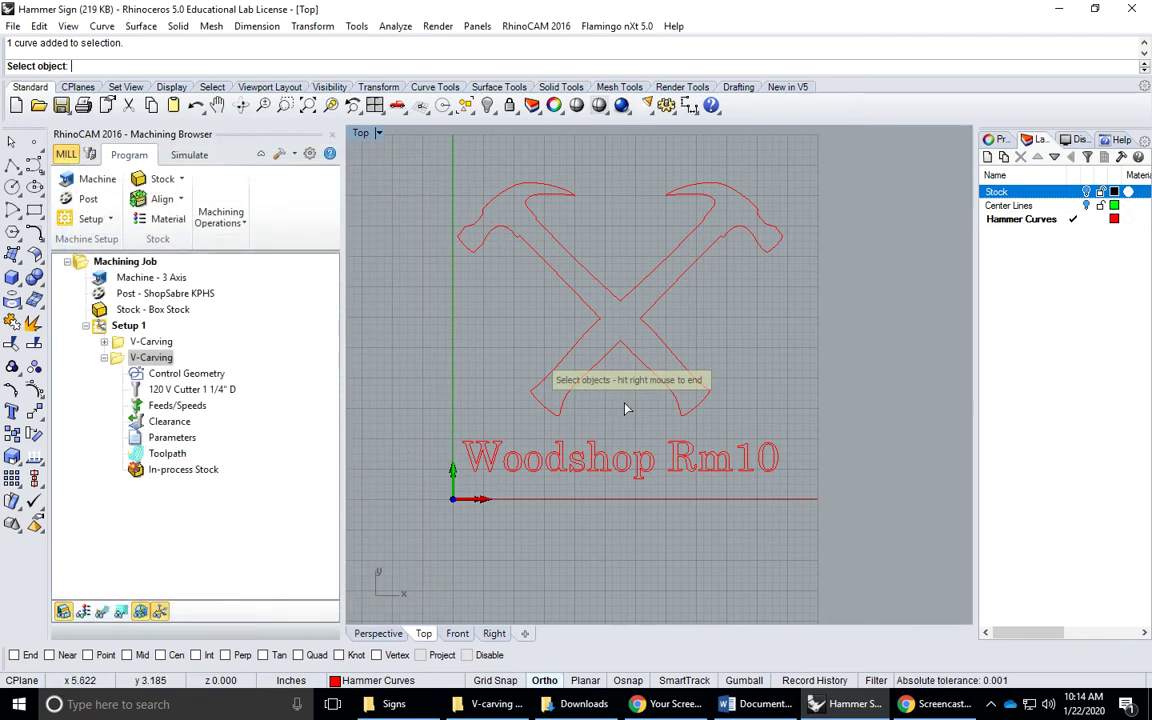
pyautogui.moveTo(434, 430); pyautogui.dragTo(797, 496)
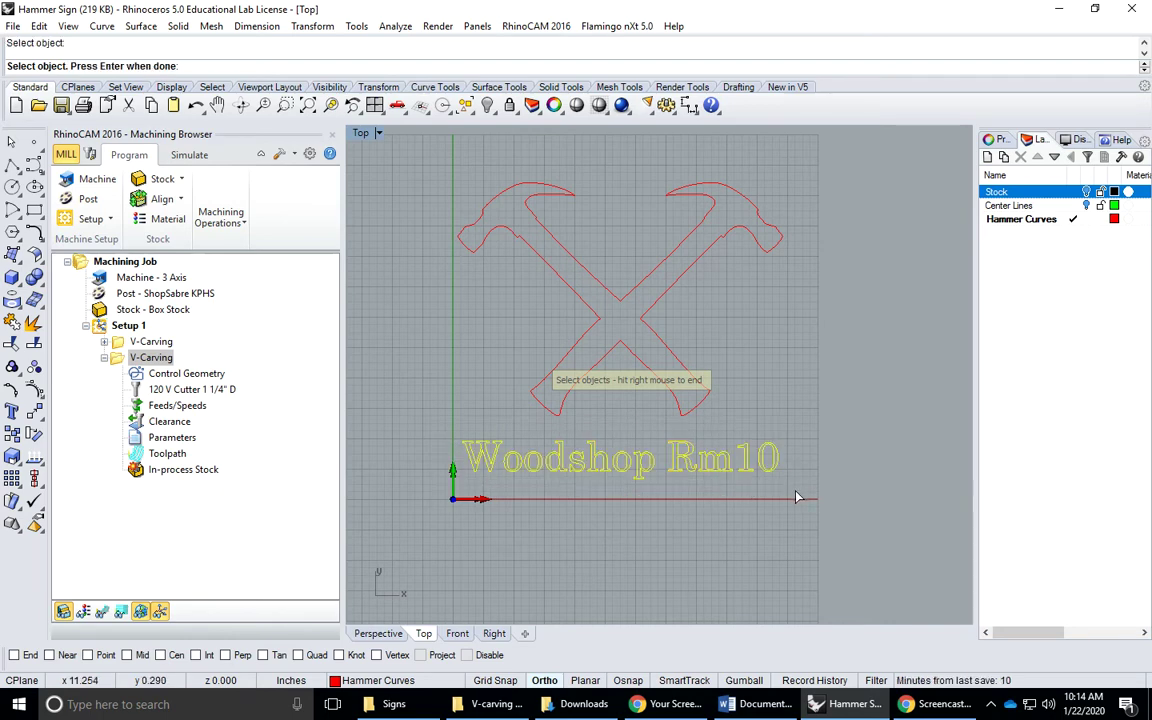
pyautogui.rightClick(797, 496)
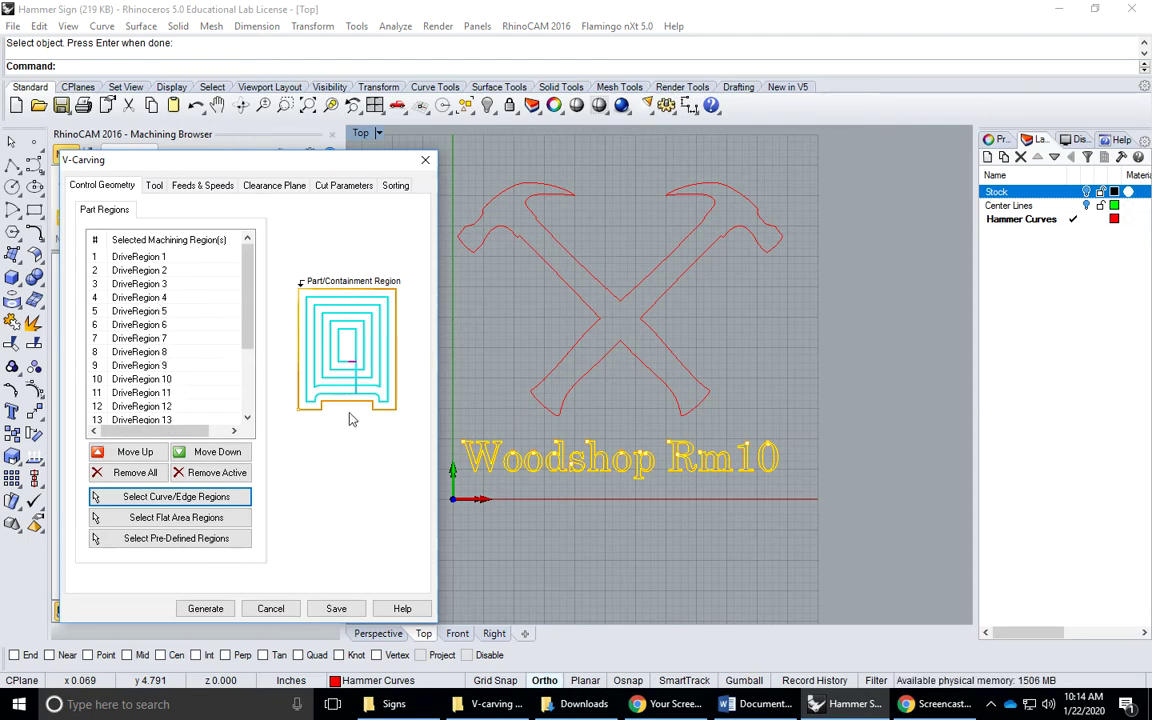
pyautogui.click(336, 608)
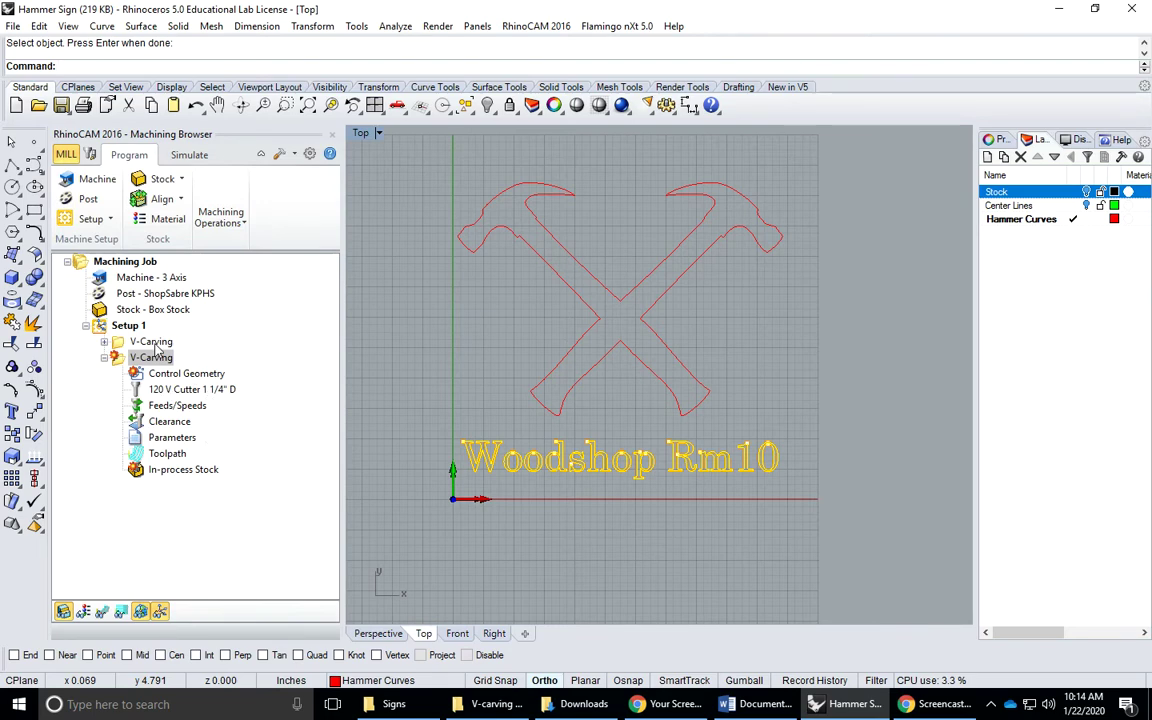
# Rename the first V-Carving operation to 'Hammer 120V' and select the second V-Carving
pyautogui.click(156, 344)
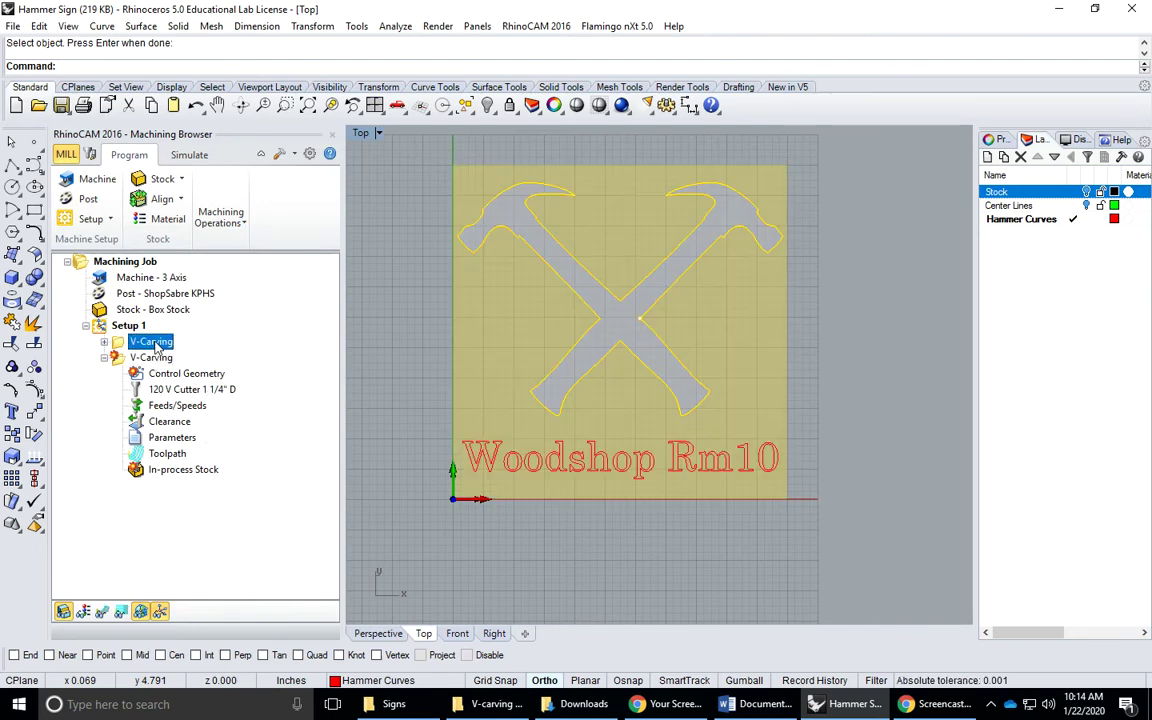
pyautogui.click(156, 344)
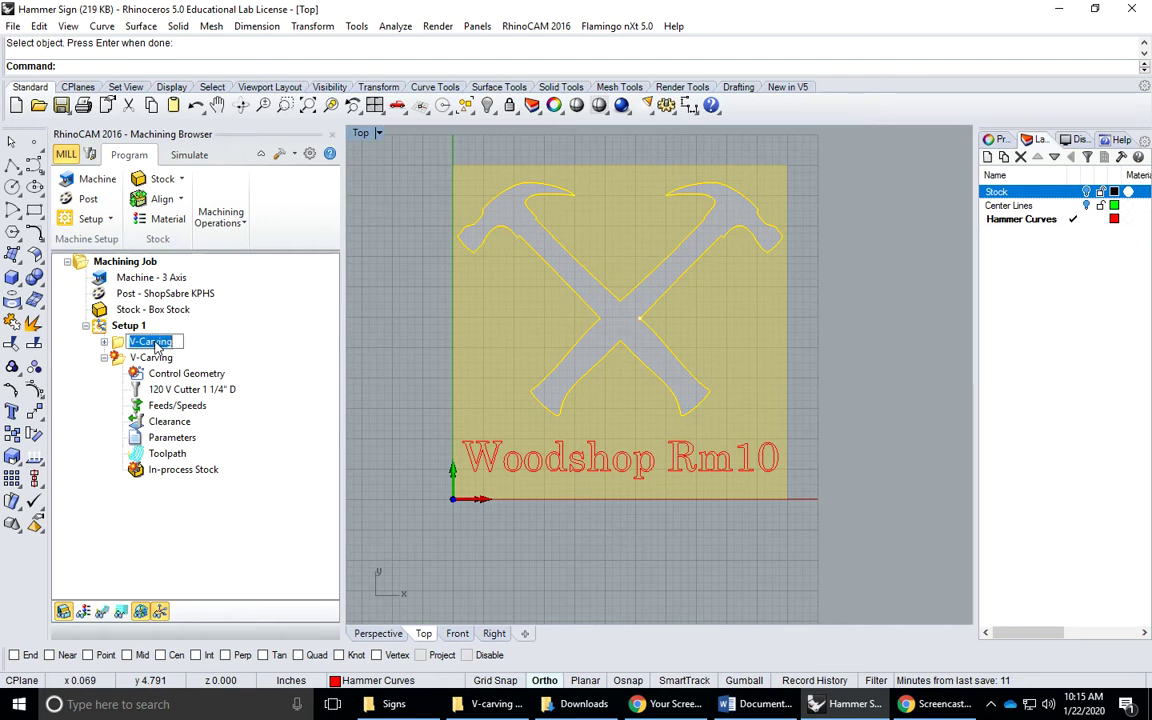
pyautogui.write('Hammer 120V')
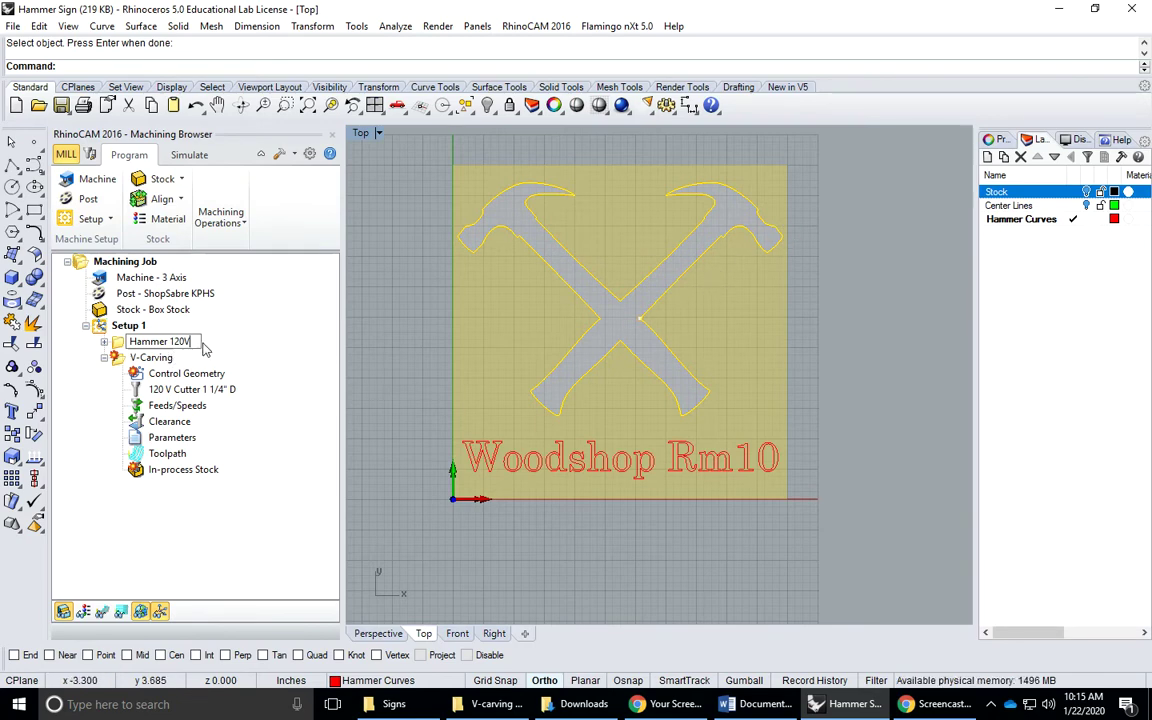
pyautogui.press('Return')
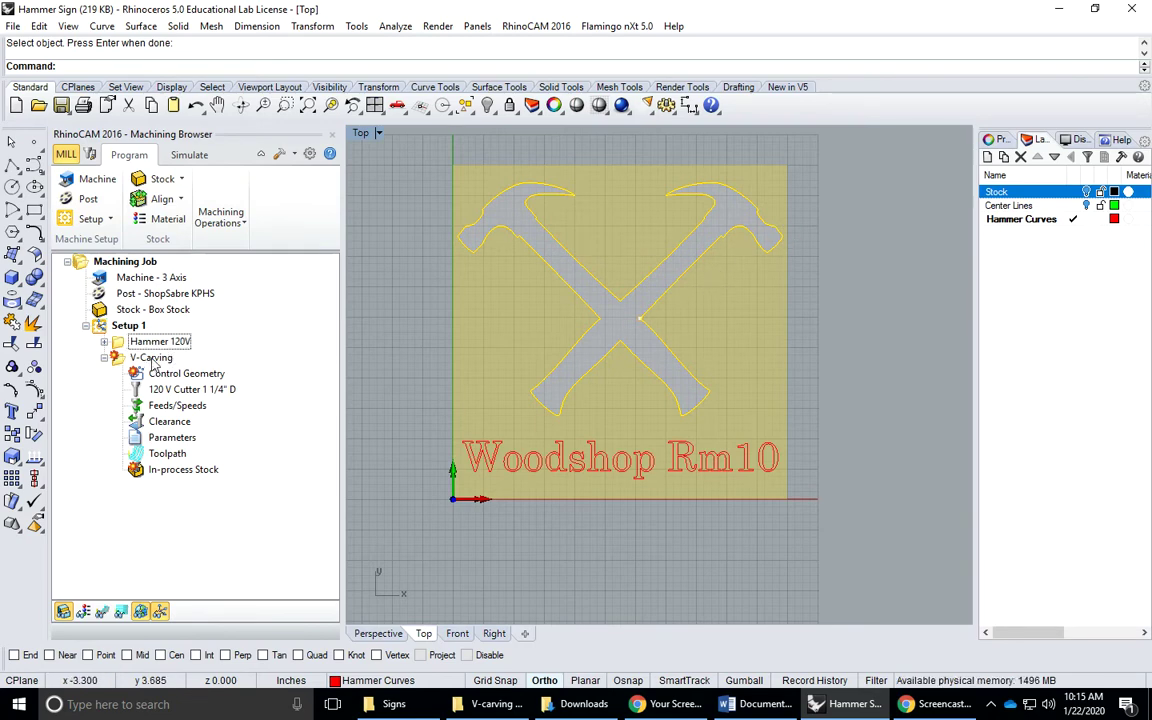
pyautogui.click(152, 360)
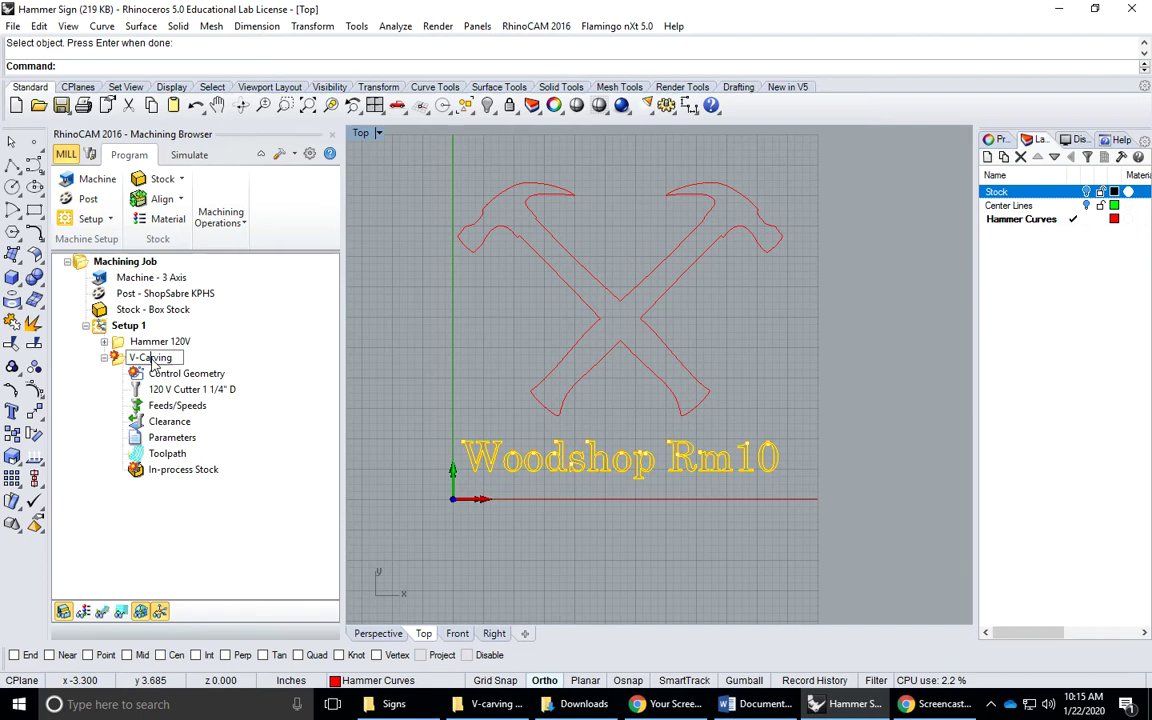
# Give the lettering V-Carving the 90 V Cutter 1/2" D, confirm 0.5 total depth, and generate its toolpath
pyautogui.doubleClick(117, 362)
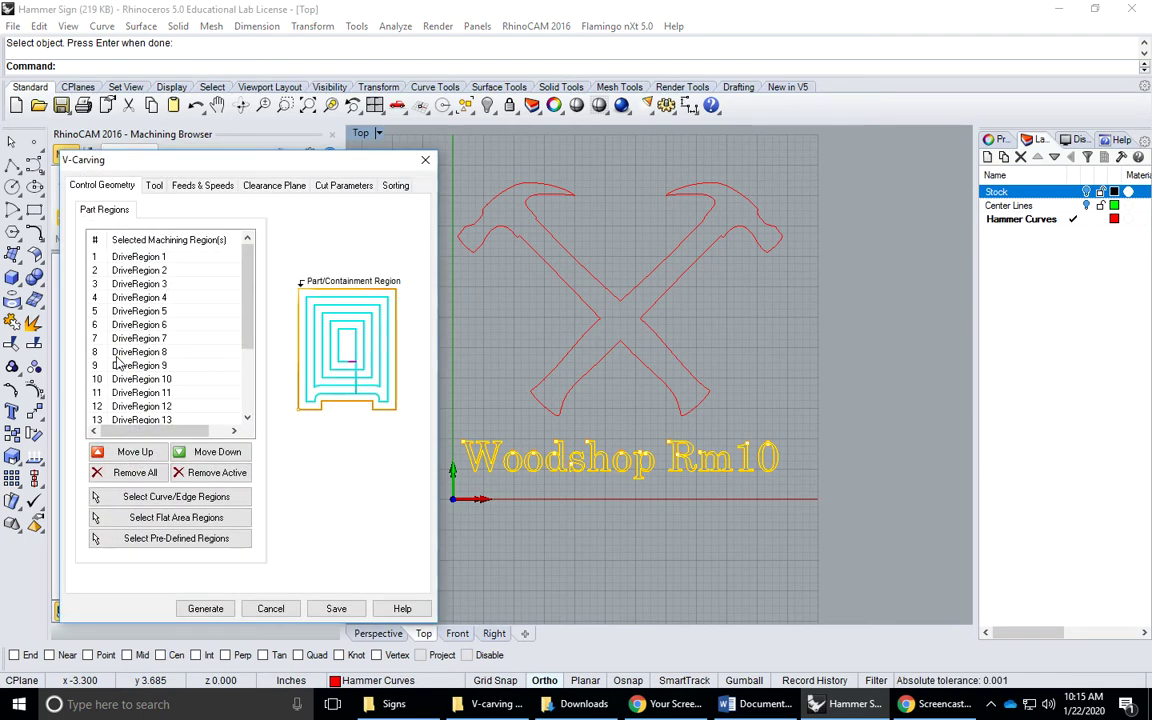
pyautogui.click(154, 186)
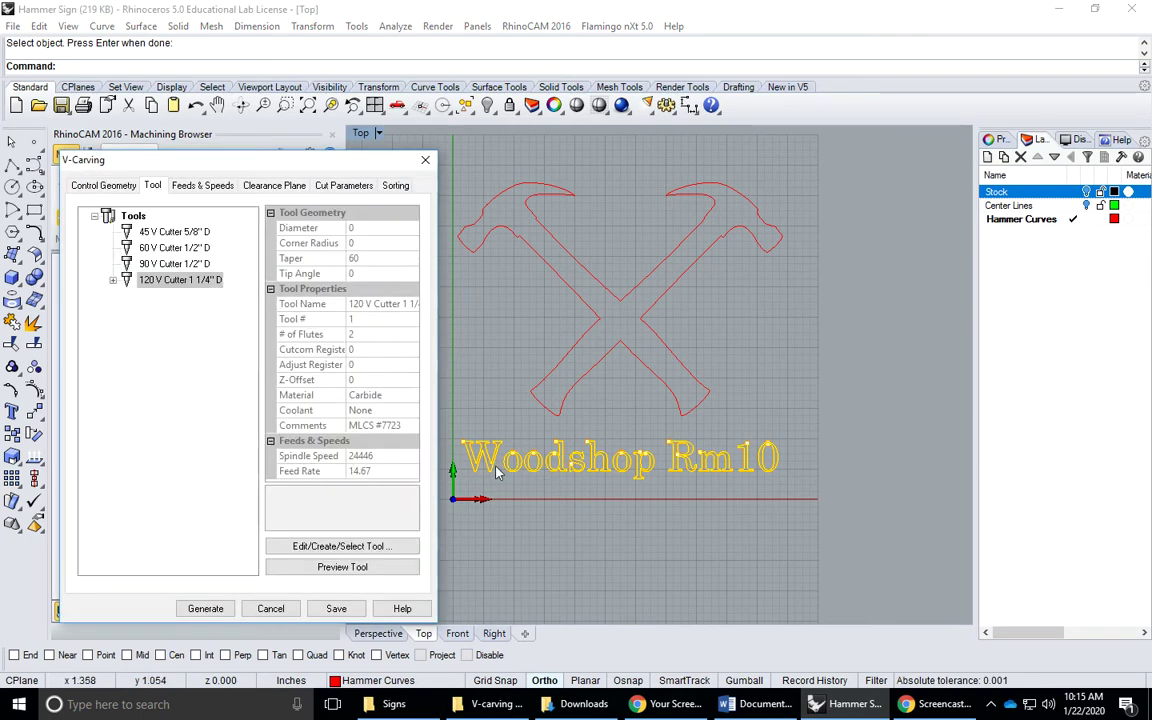
pyautogui.click(156, 264)
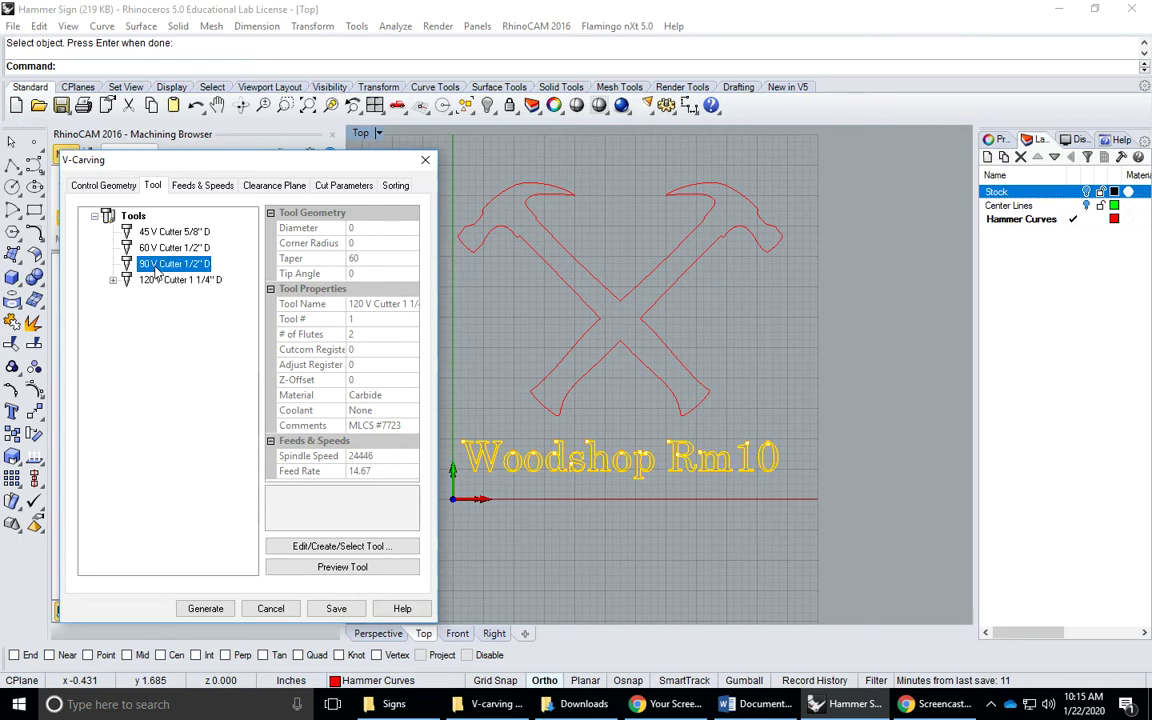
pyautogui.click(190, 184)
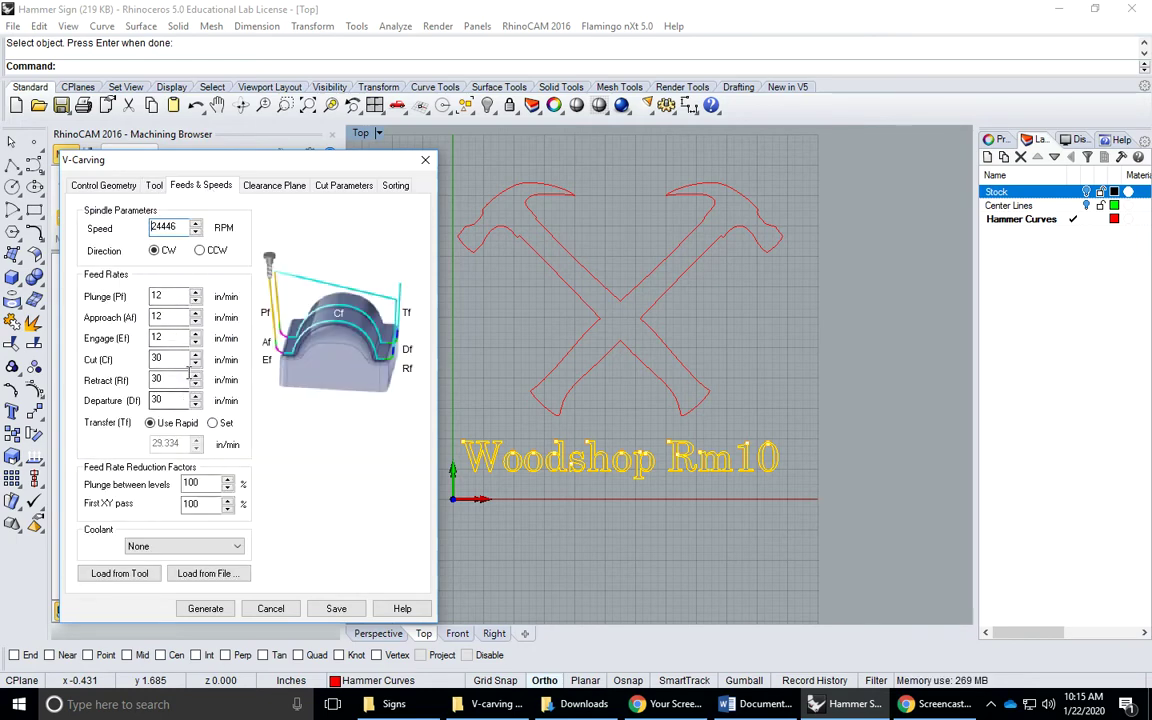
pyautogui.click(273, 186)
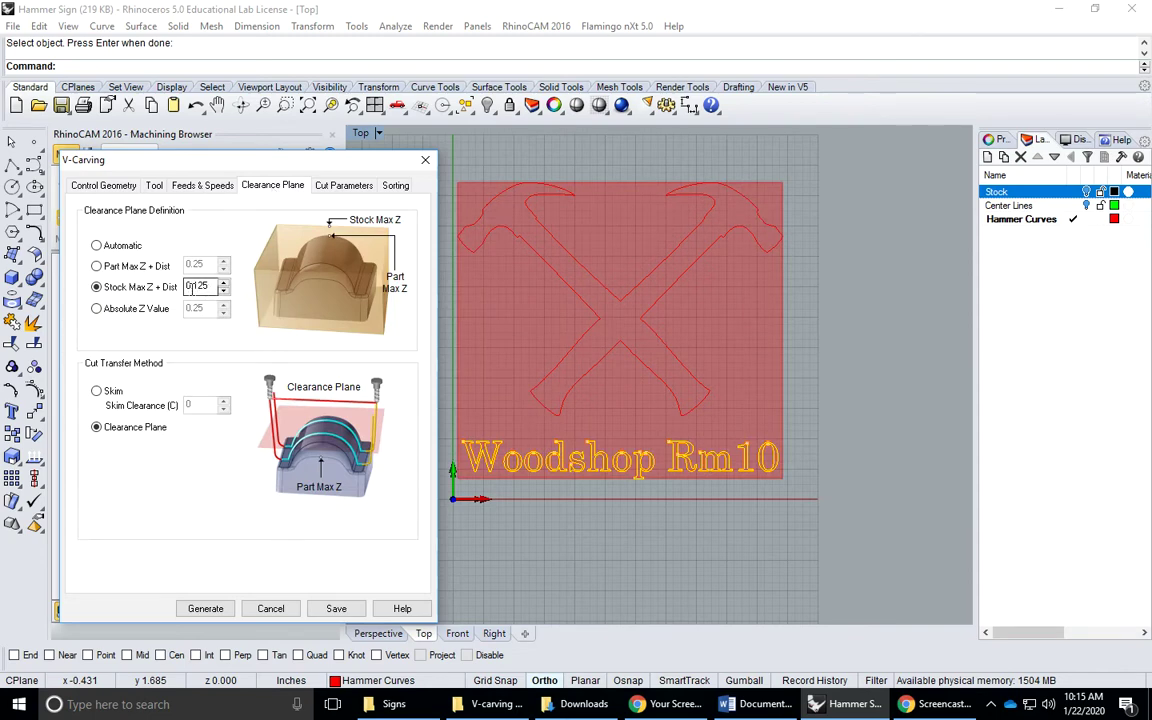
pyautogui.click(320, 185)
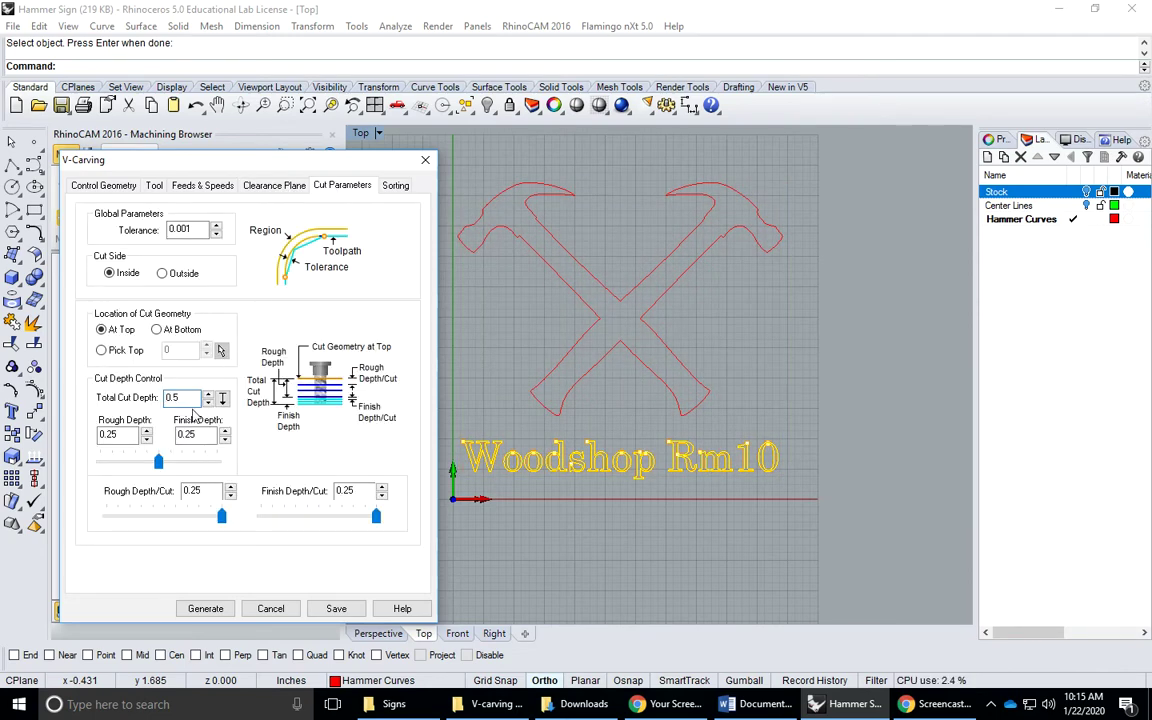
pyautogui.click(185, 399)
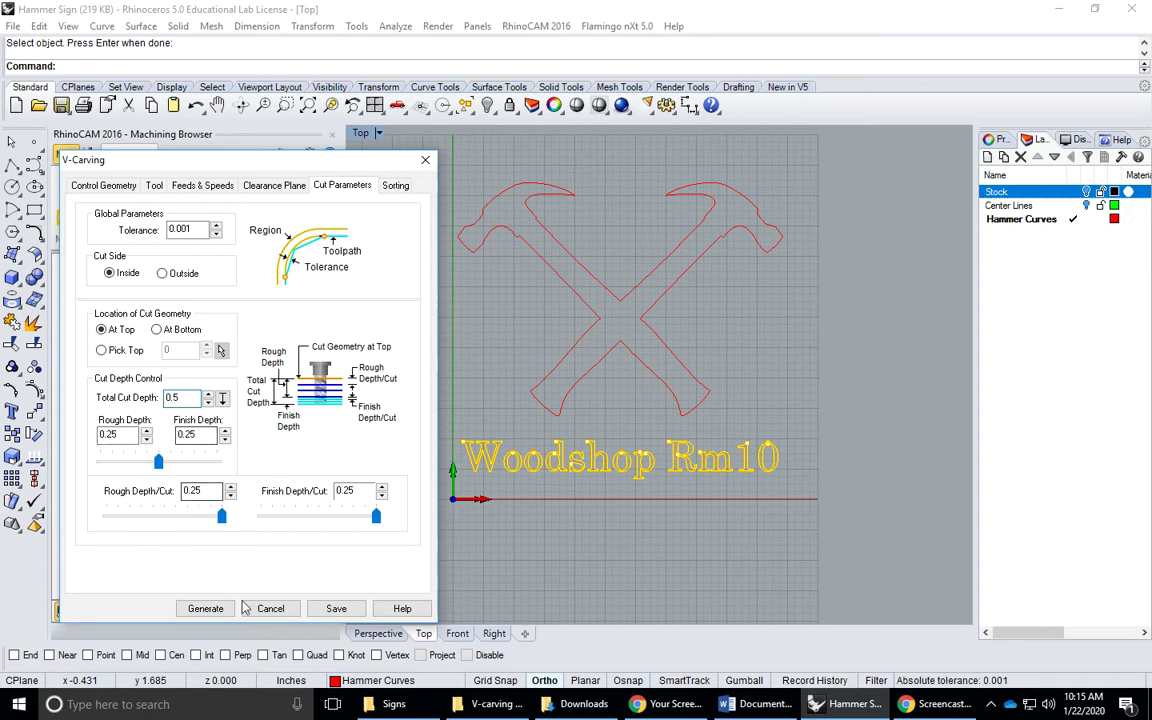
pyautogui.click(205, 608)
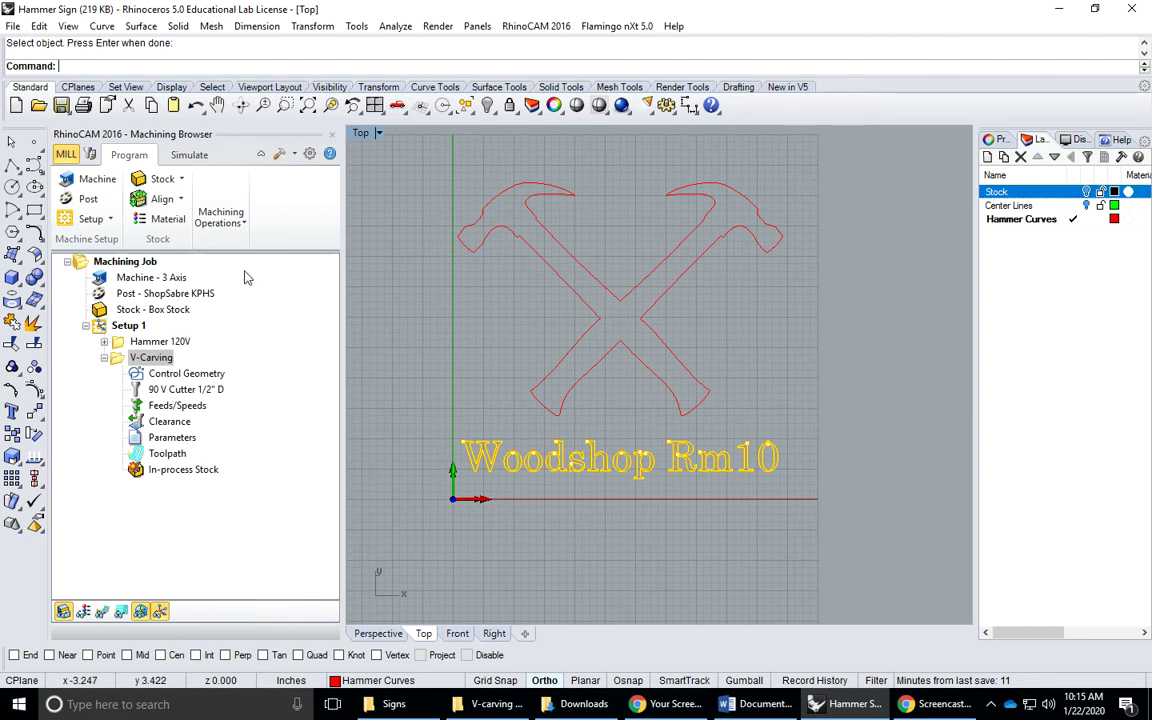
# Play the simulation of the lettering carve on the sign stock
pyautogui.click(189, 155)
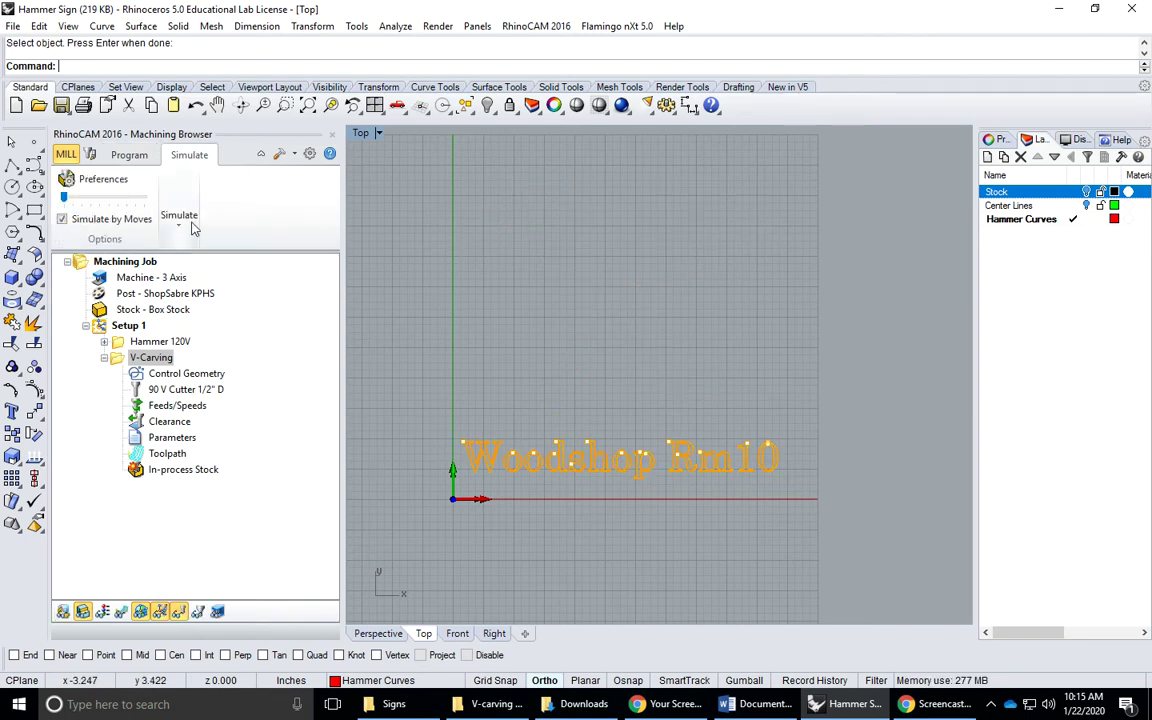
pyautogui.click(180, 218)
pyautogui.click(192, 280)
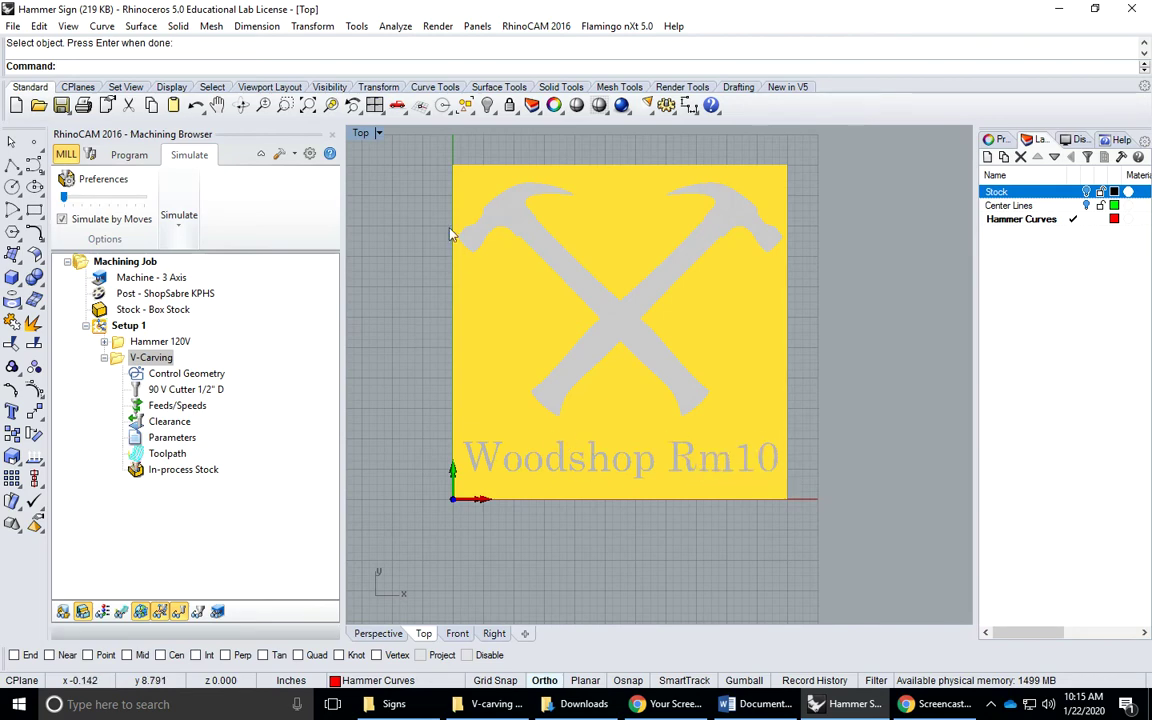
# Maximize the Perspective view and orbit and zoom to see the hammers and Woodshop Rm10 lettering
pyautogui.doubleClick(361, 132)
pyautogui.doubleClick(690, 132)
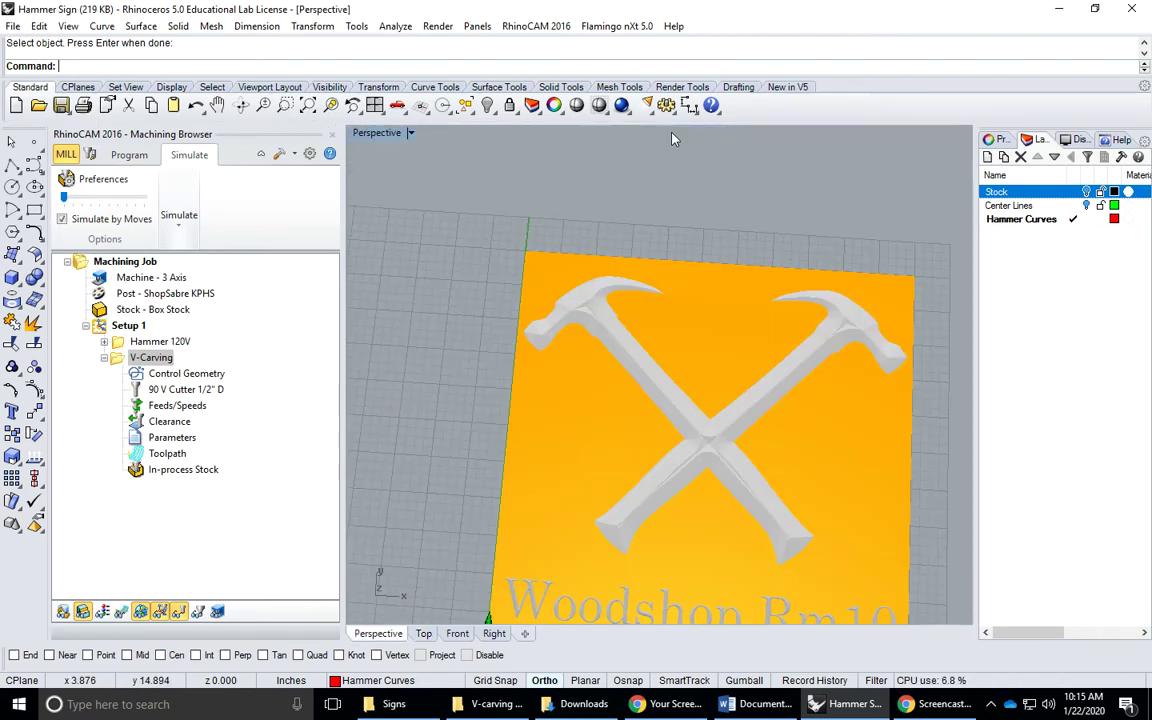
pyautogui.moveTo(666, 468); pyautogui.dragTo(575, 386, button='right')
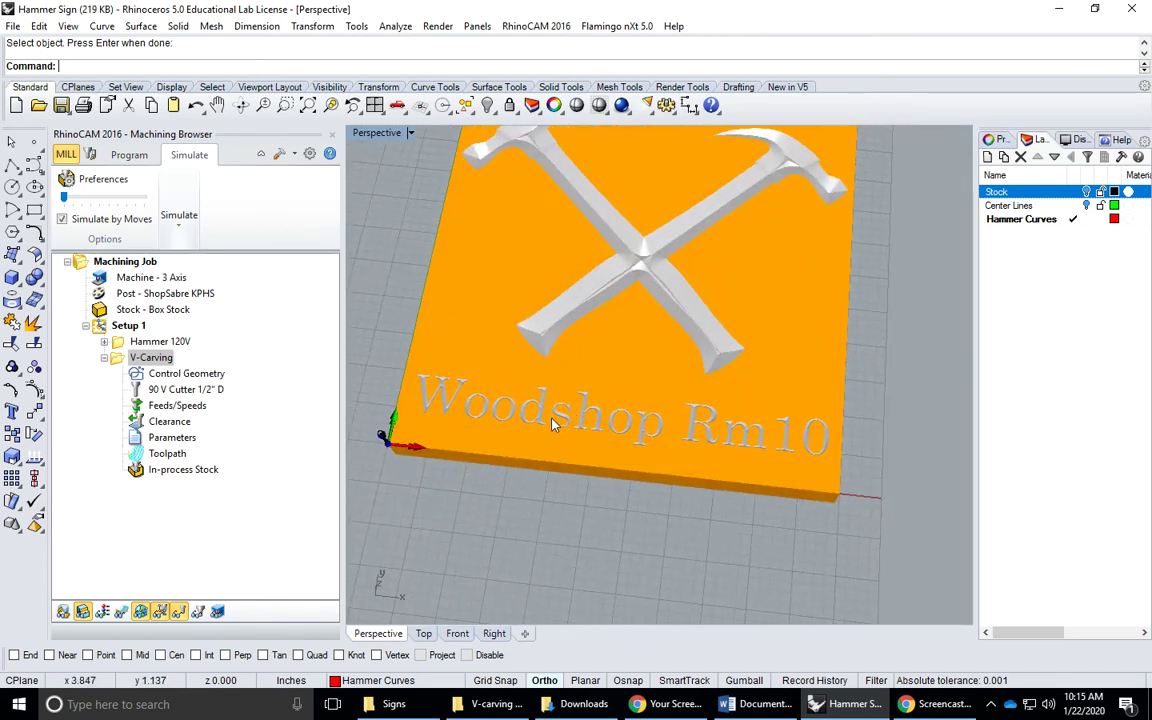
pyautogui.scroll(8, 555, 419)
pyautogui.scroll(-5, 600, 444)
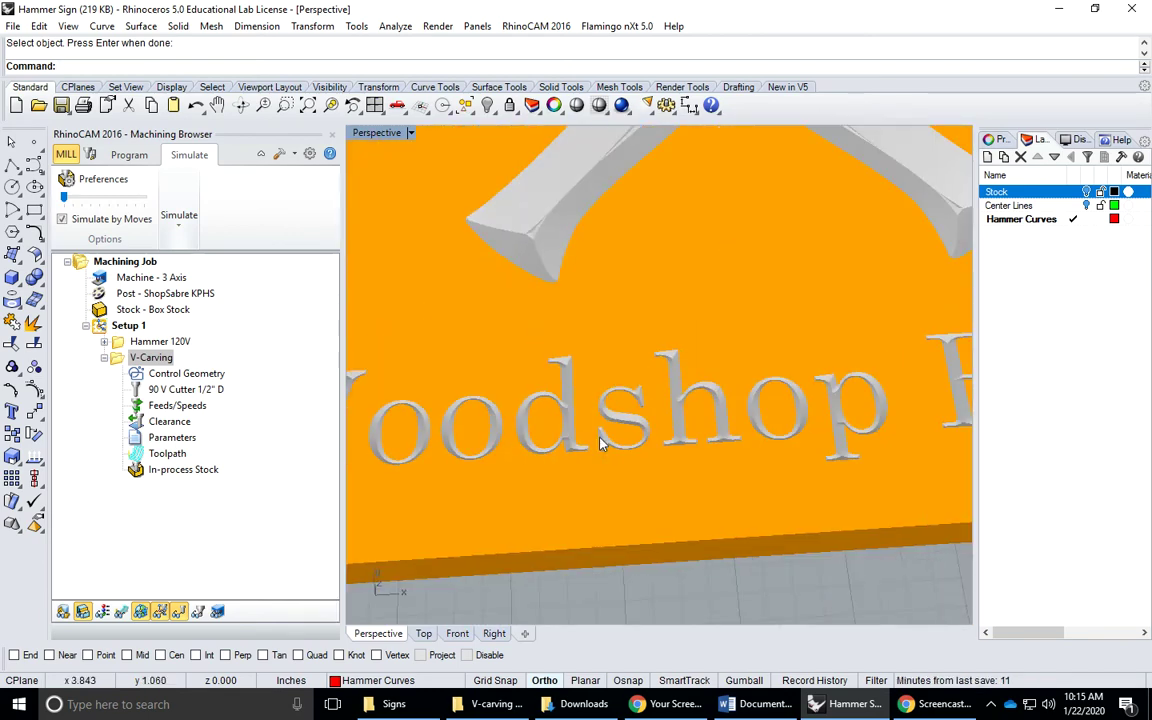
pyautogui.moveTo(600, 444)
pyautogui.mouseDown(button='right')
pyautogui.moveTo(666, 419)
pyautogui.moveTo(612, 424)
pyautogui.moveTo(617, 446)
pyautogui.mouseUp(button='right')
pyautogui.scroll(2, 617, 446)
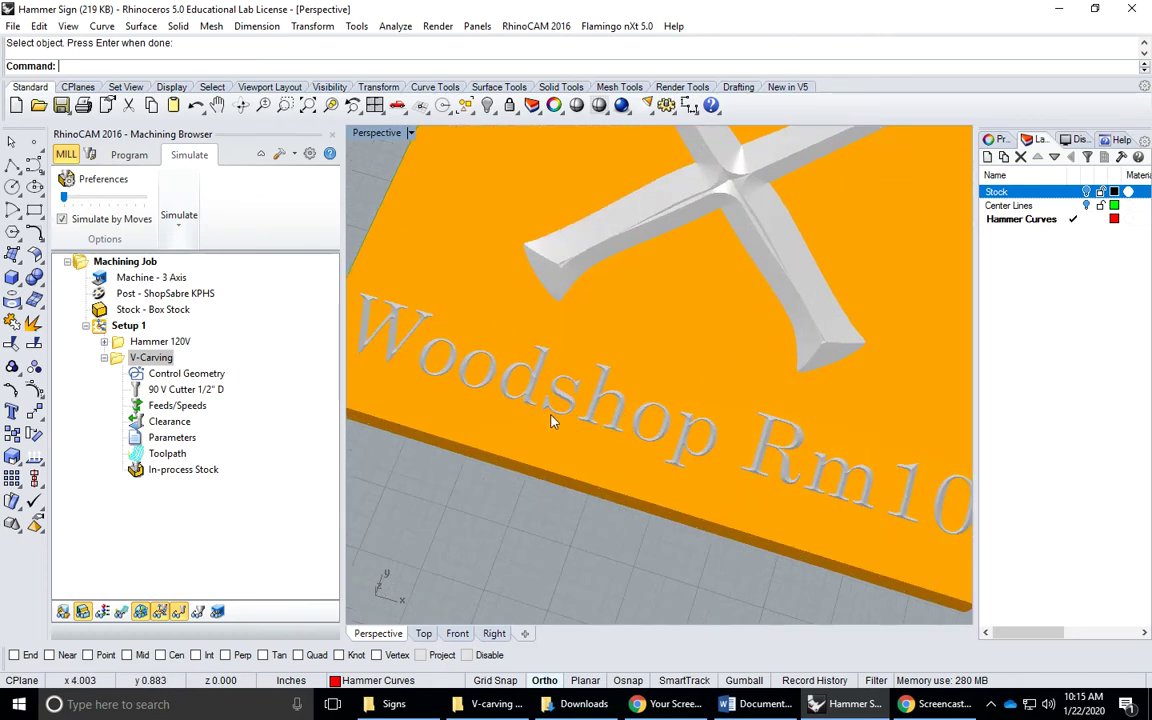
pyautogui.moveTo(605, 430); pyautogui.dragTo(637, 432, button='right')
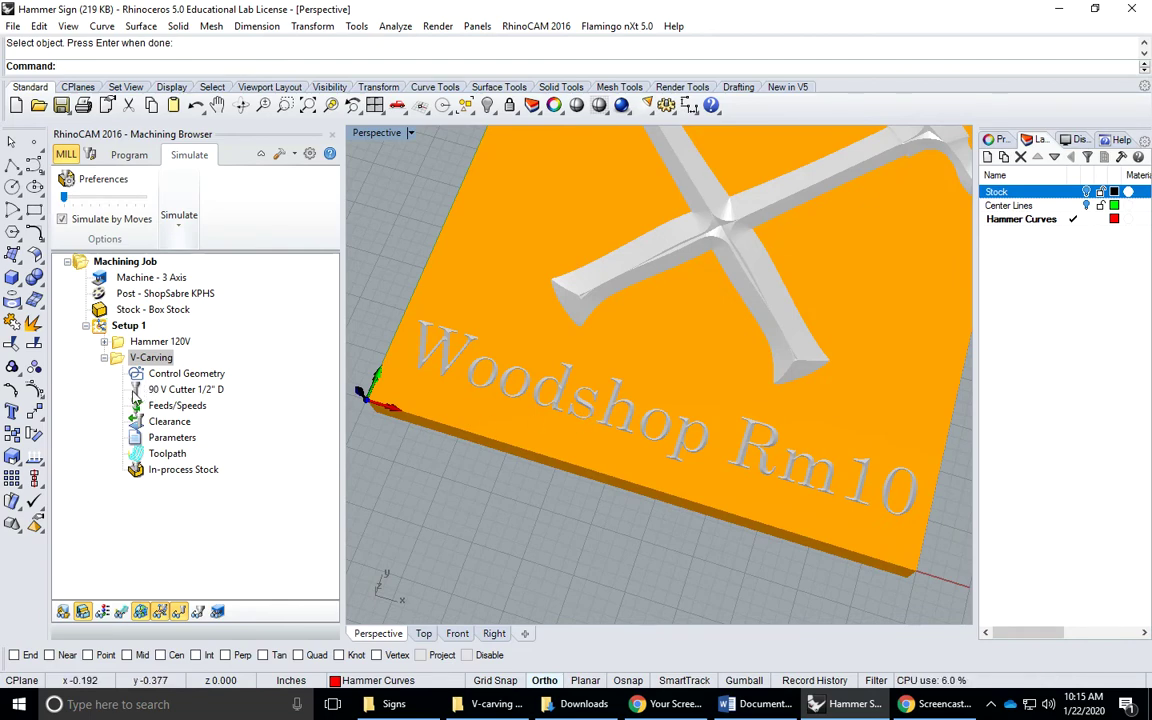
# Switch the lettering V-Carving to the 60 V Cutter 1/2" D and regenerate its toolpath
pyautogui.doubleClick(137, 390)
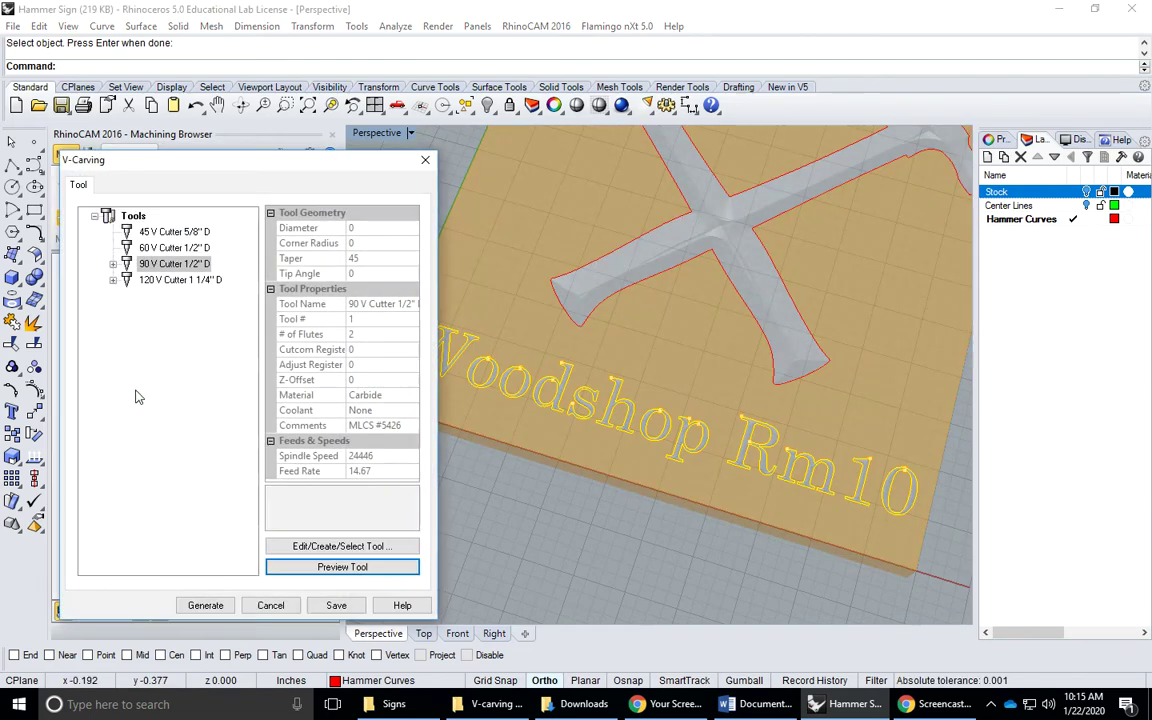
pyautogui.click(160, 247)
pyautogui.click(212, 607)
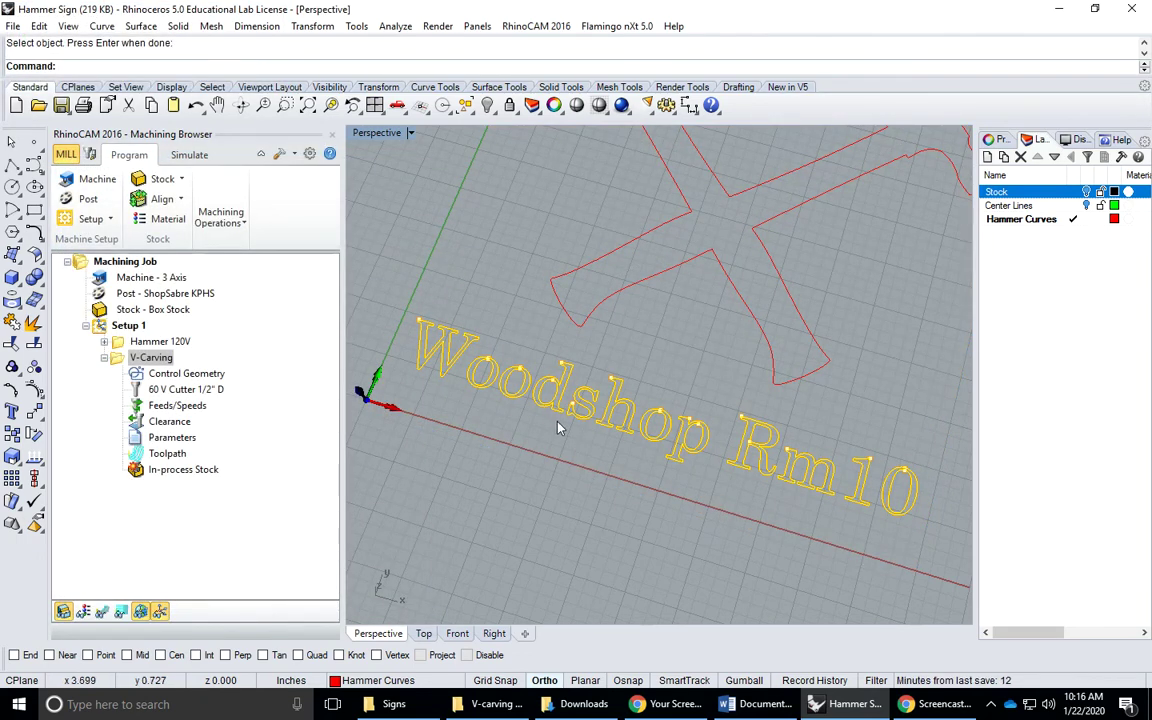
# Re-simulate the carving, then zoom and orbit to inspect the recarved letters
pyautogui.click(189, 154)
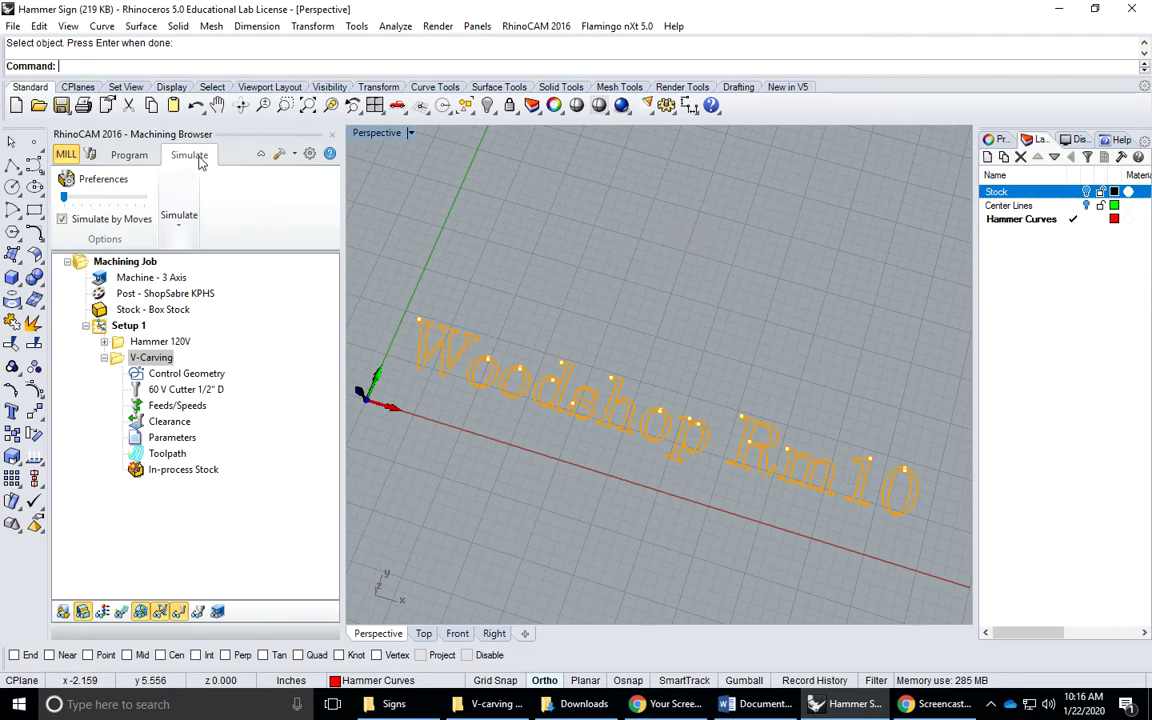
pyautogui.click(180, 229)
pyautogui.click(192, 281)
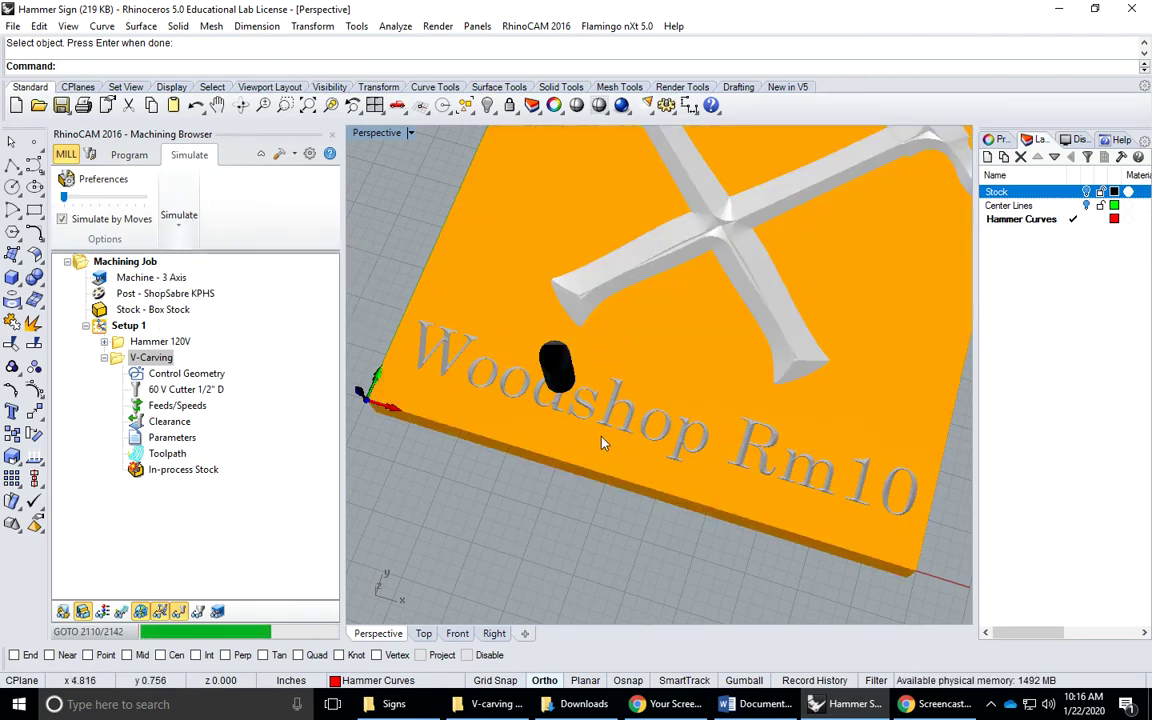
pyautogui.scroll(10, 545, 405)
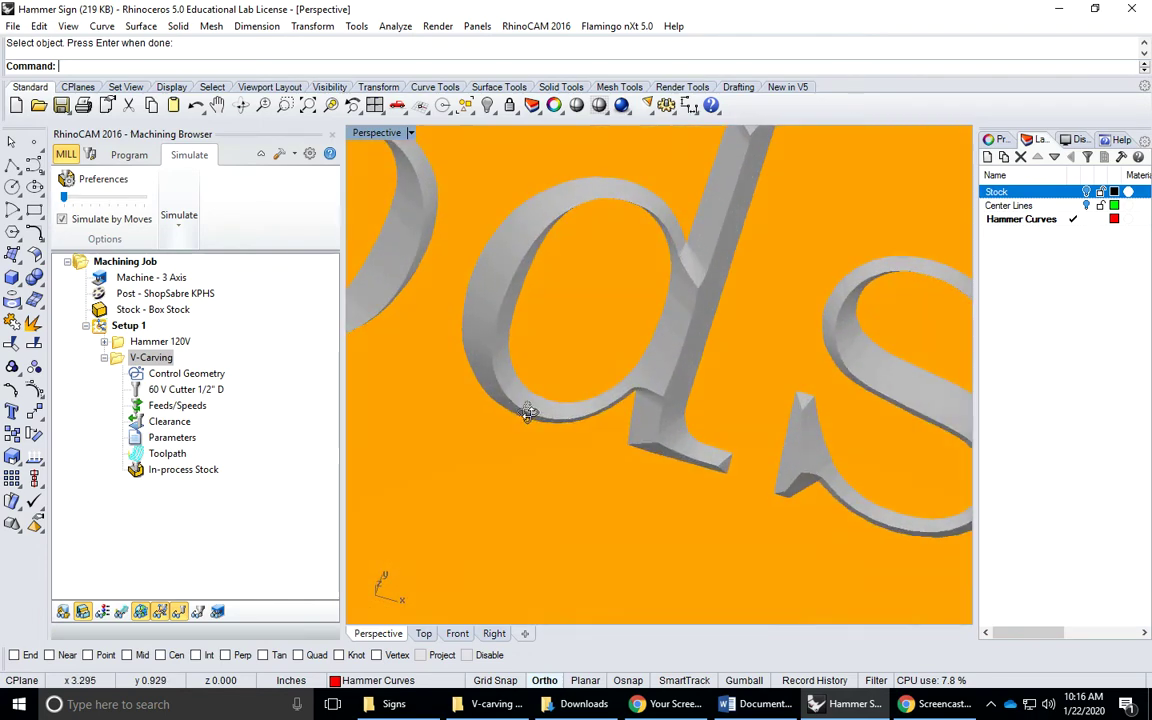
pyautogui.moveTo(527, 413); pyautogui.dragTo(683, 345, button='right')
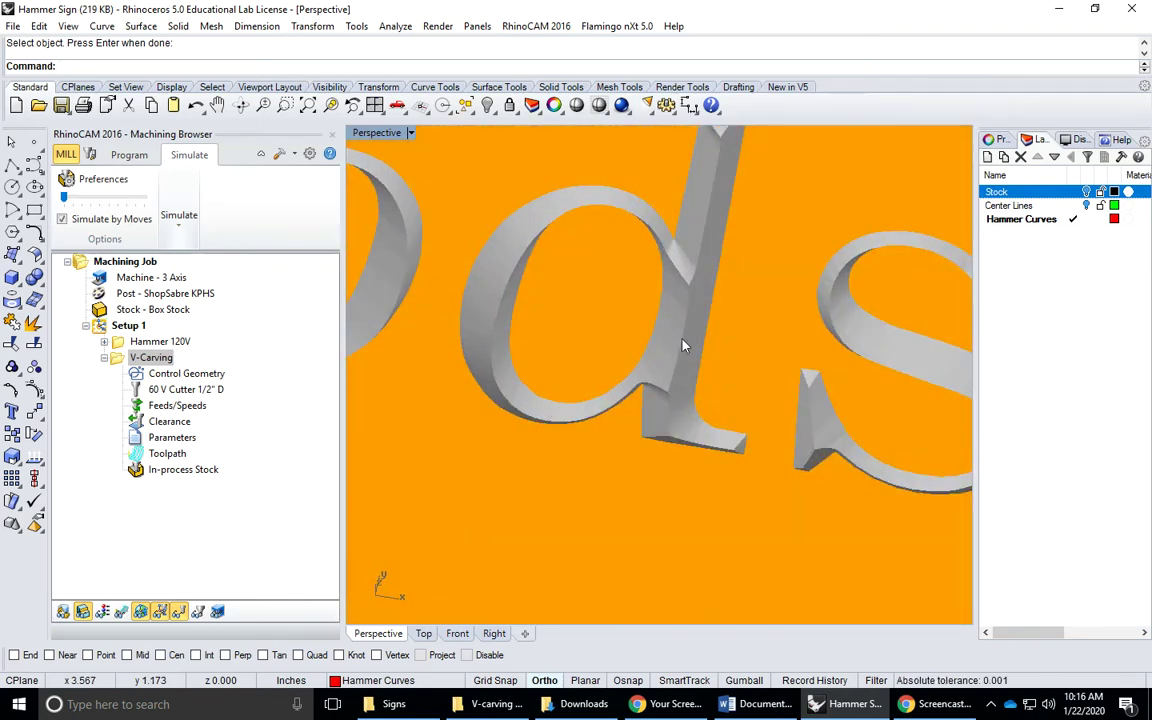
pyautogui.scroll(-12, 707, 375)
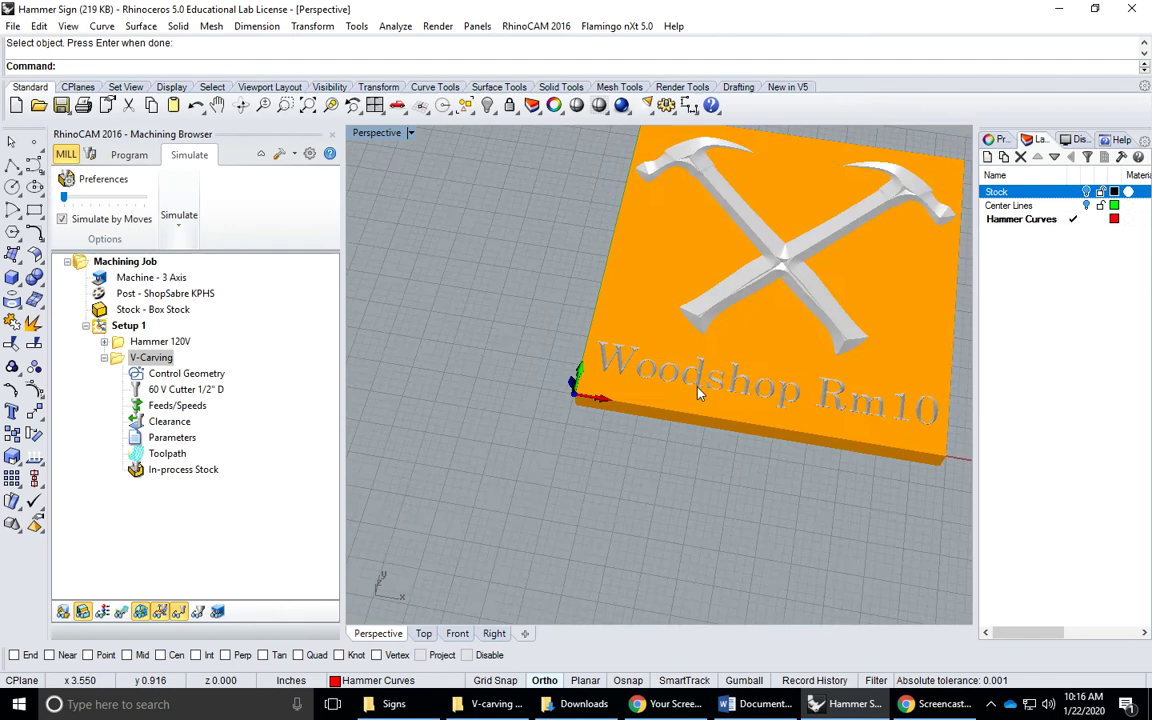
# Rename the lettering V-Carving to 'Woodshop Text 60V' and recentre the view on the sign
pyautogui.click(150, 358)
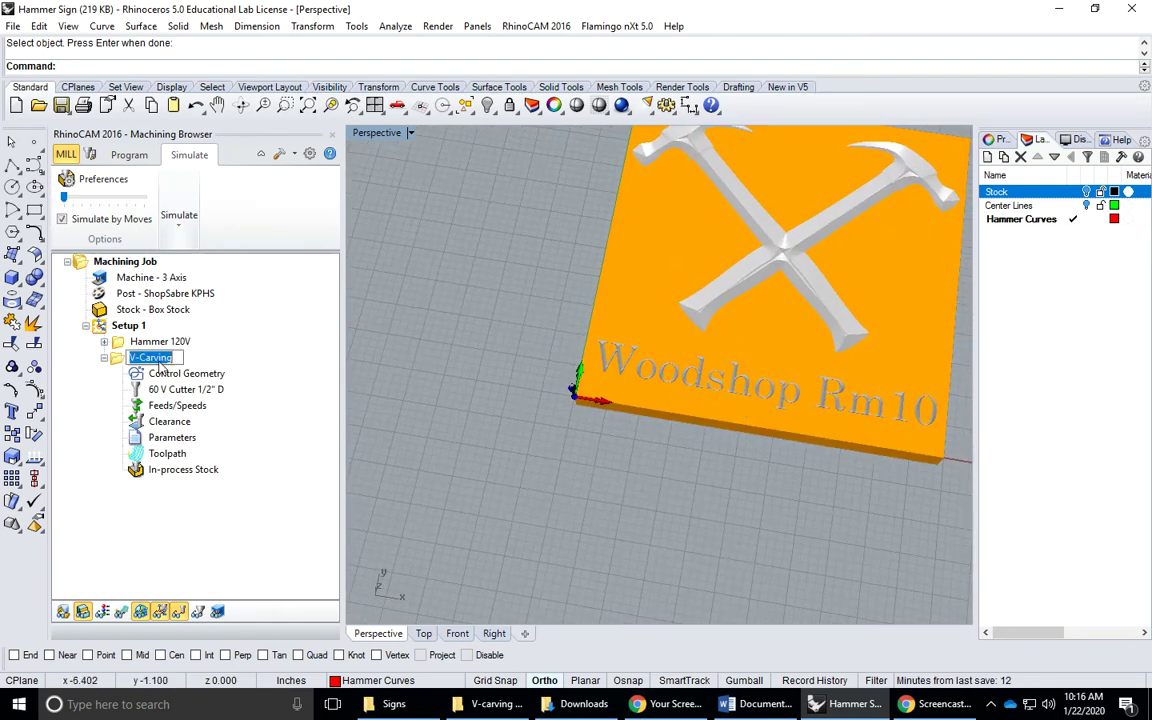
pyautogui.write('Woo')
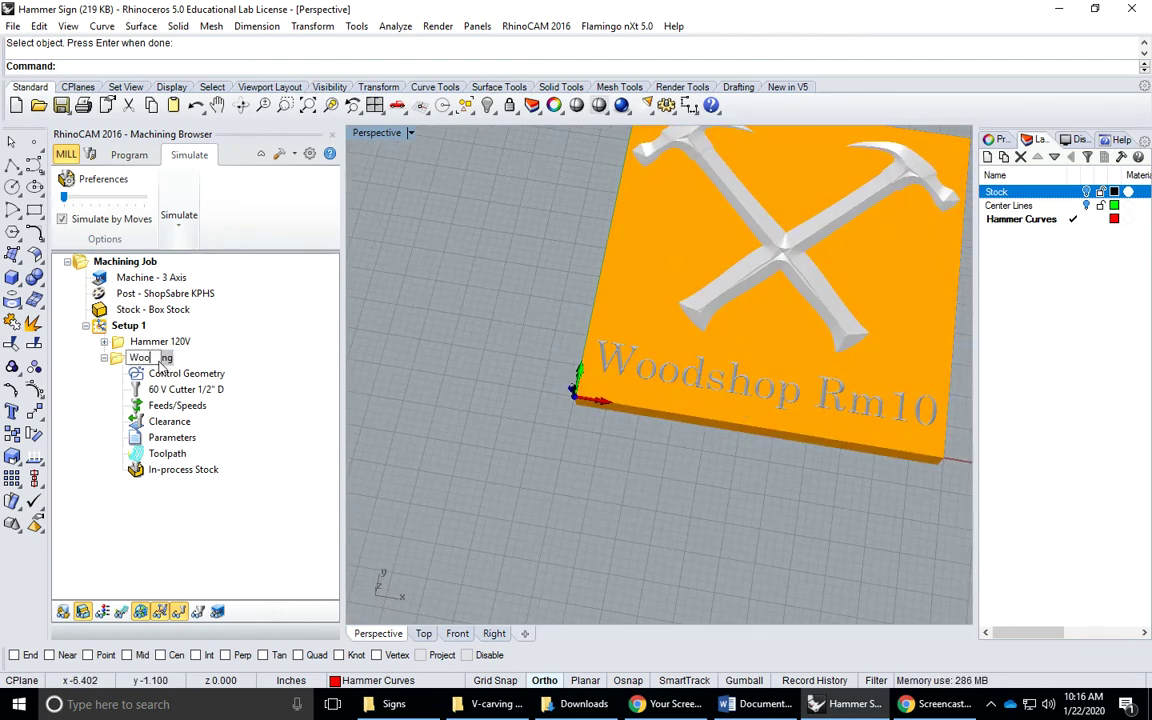
pyautogui.write('dshop Text 60V')
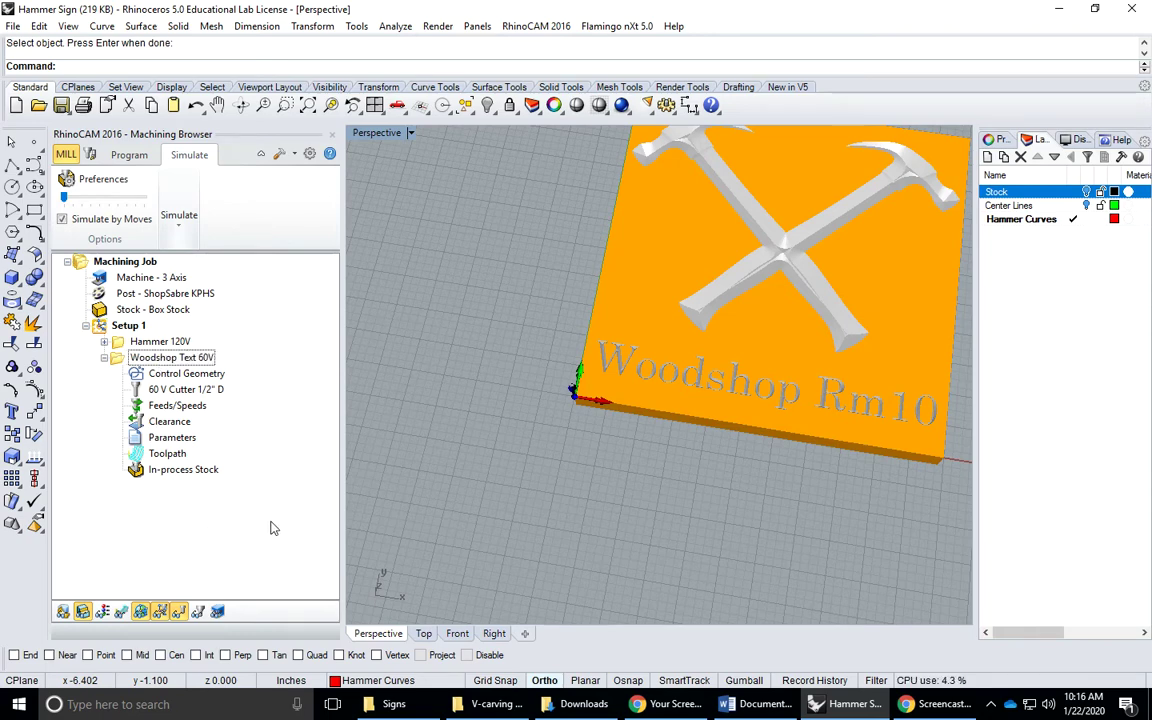
pyautogui.scroll(-2, 707, 466)
pyautogui.keyDown('shift'); pyautogui.moveTo(628, 382); pyautogui.dragTo(486, 461, button='right'); pyautogui.keyUp('shift')
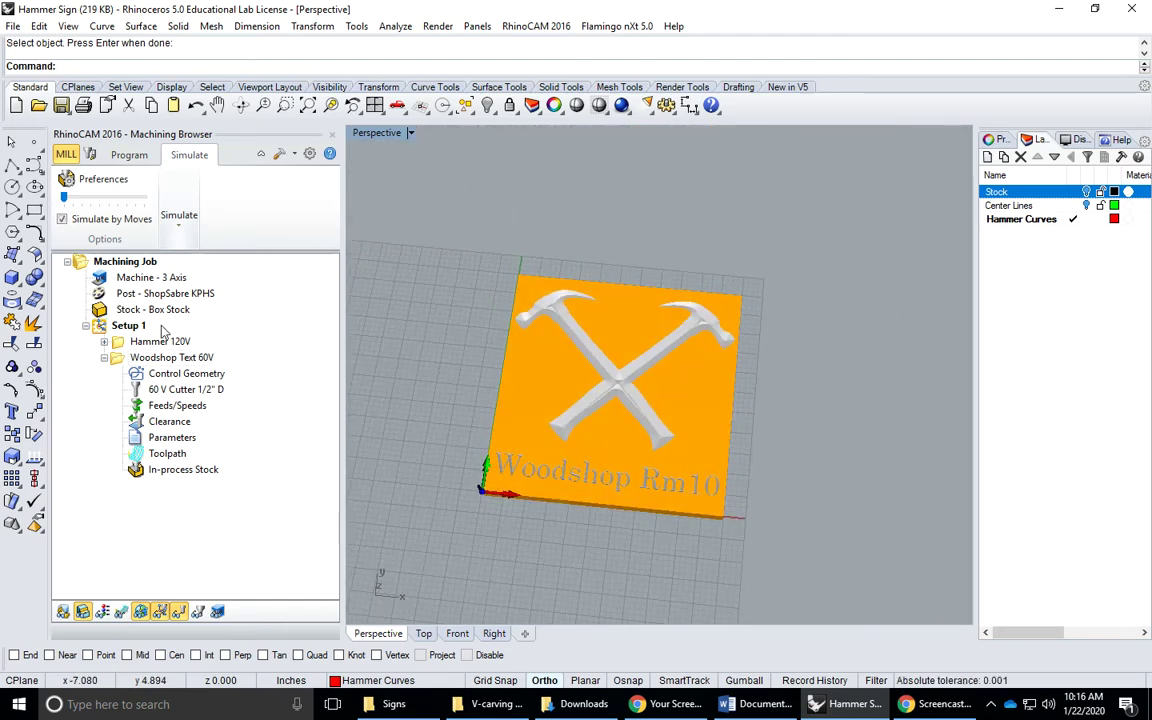
# Check Setup 1's machining information (7.56 min total), then save Hammer Sign.3dm
pyautogui.click(128, 326)
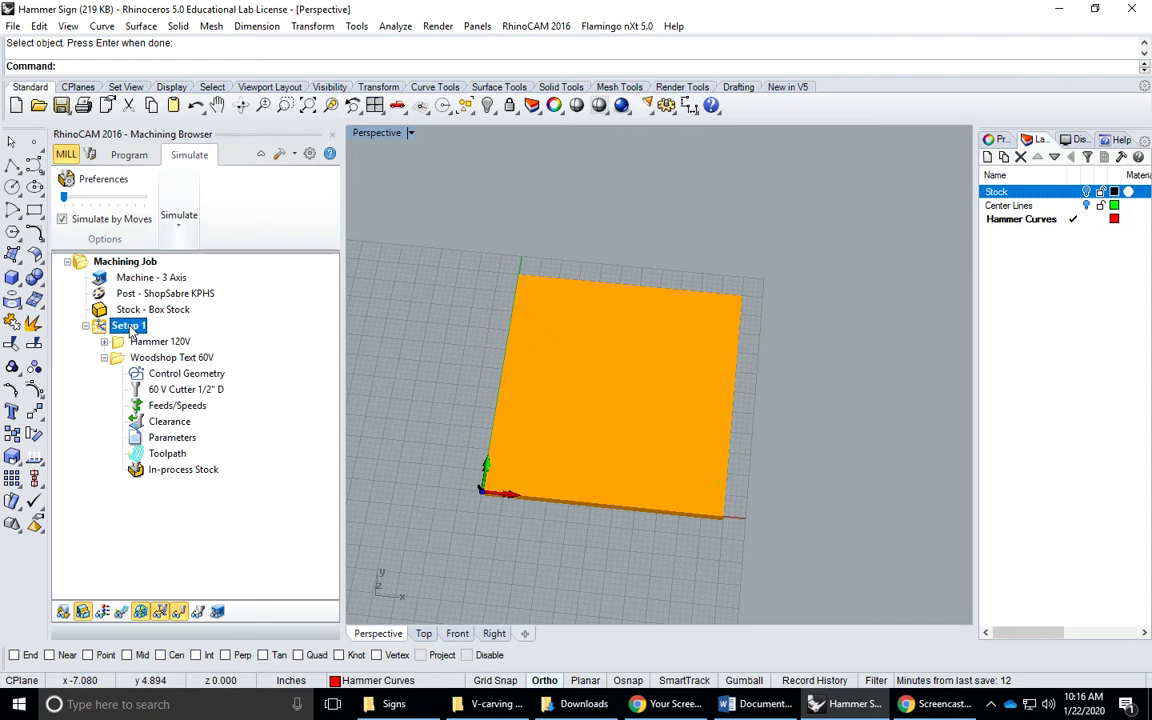
pyautogui.rightClick(131, 333)
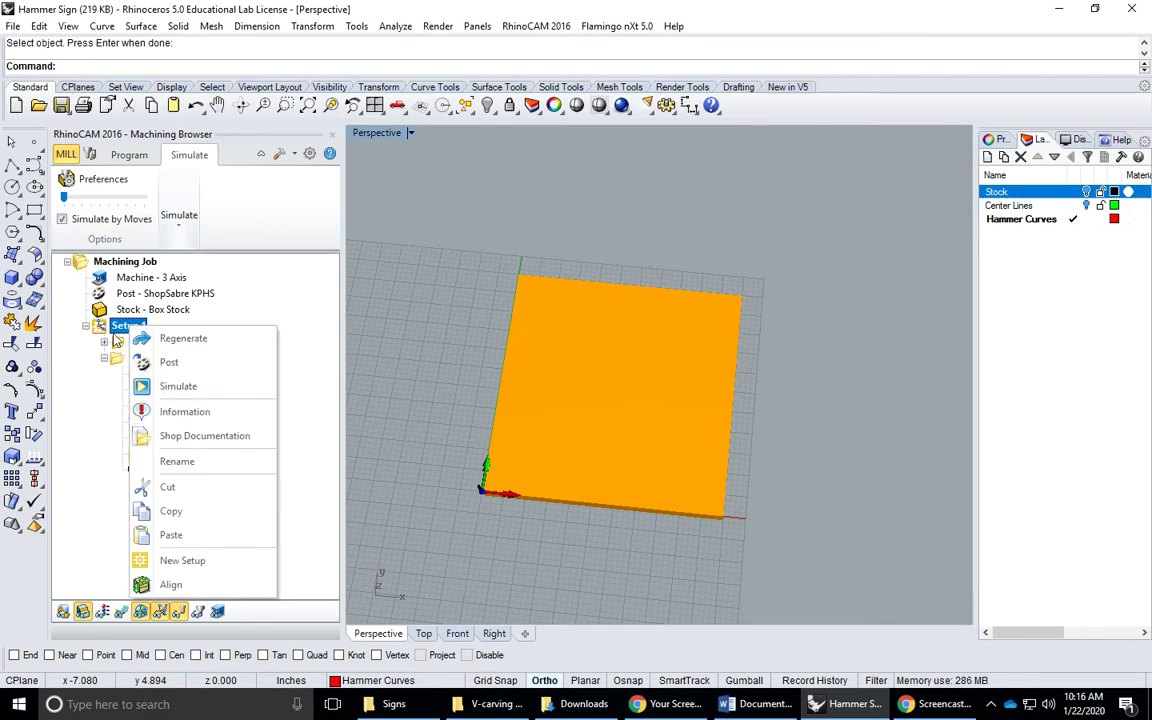
pyautogui.click(174, 414)
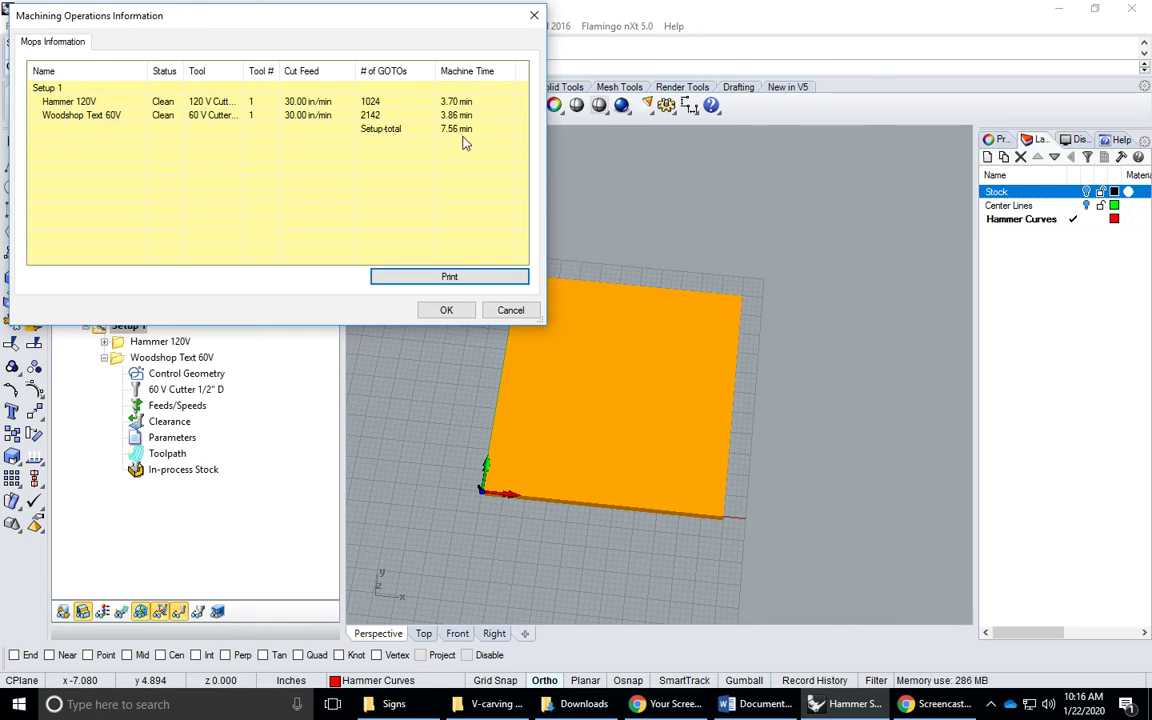
pyautogui.click(443, 310)
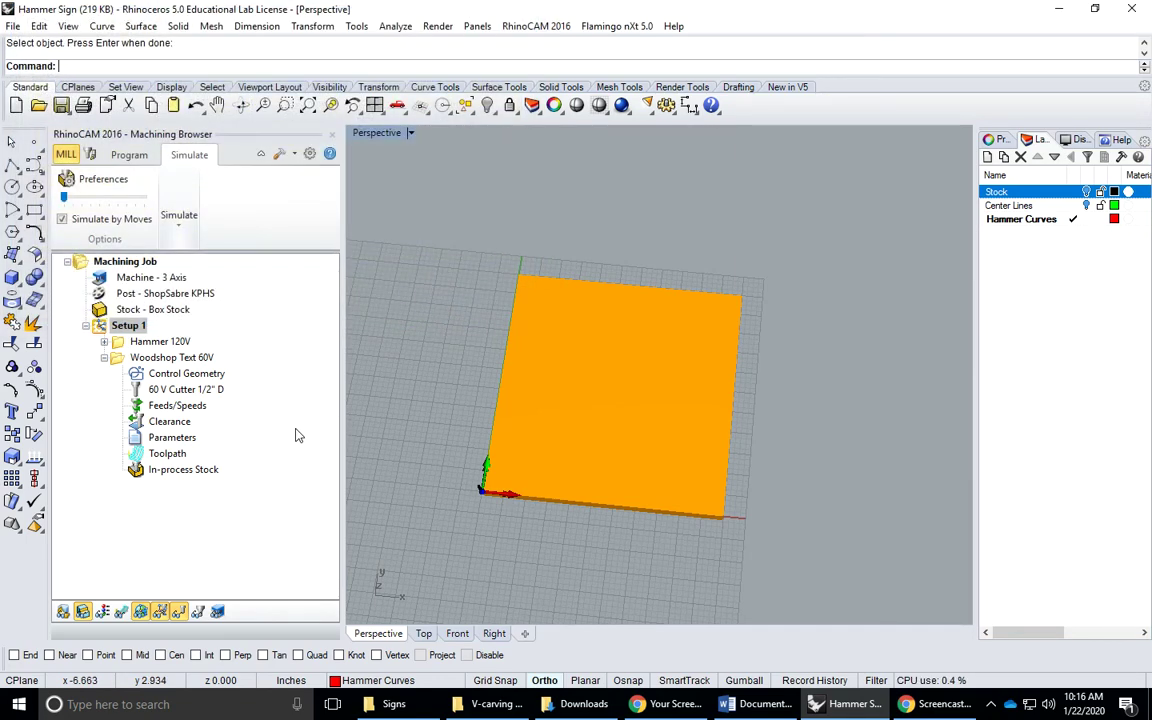
pyautogui.click(61, 105)
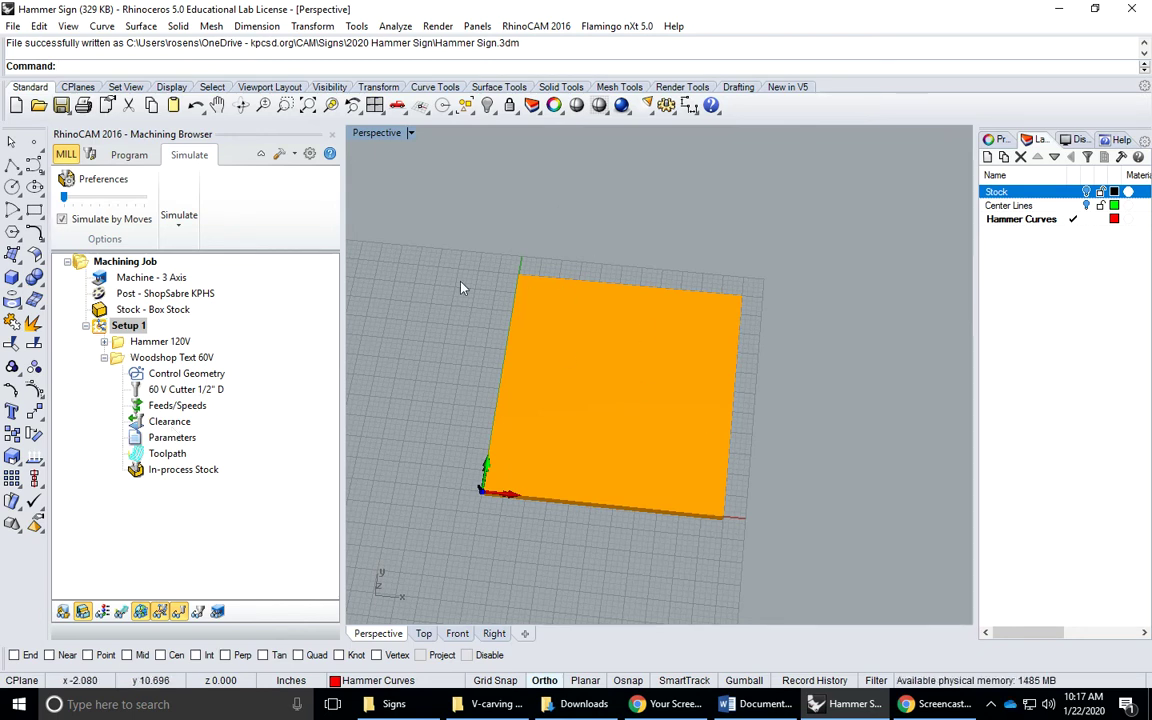
# Keep ShopSabre KPHS as the post-processor in the Post options
pyautogui.doubleClick(124, 294)
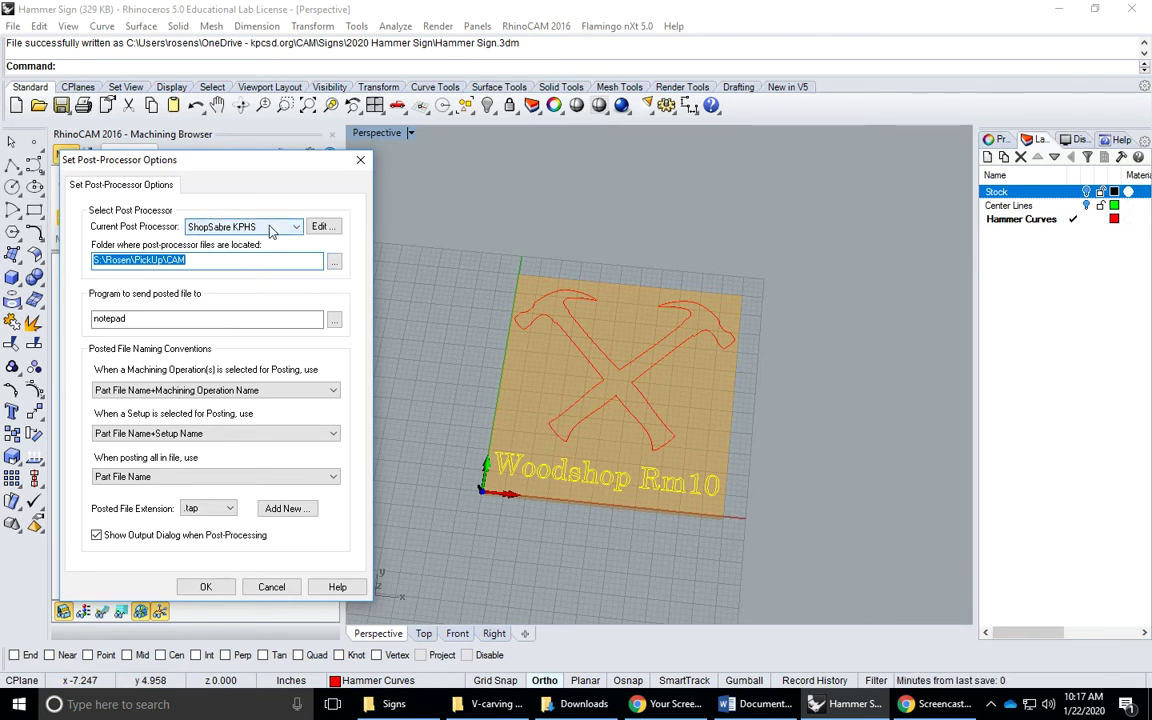
pyautogui.click(270, 228)
pyautogui.click(298, 238)
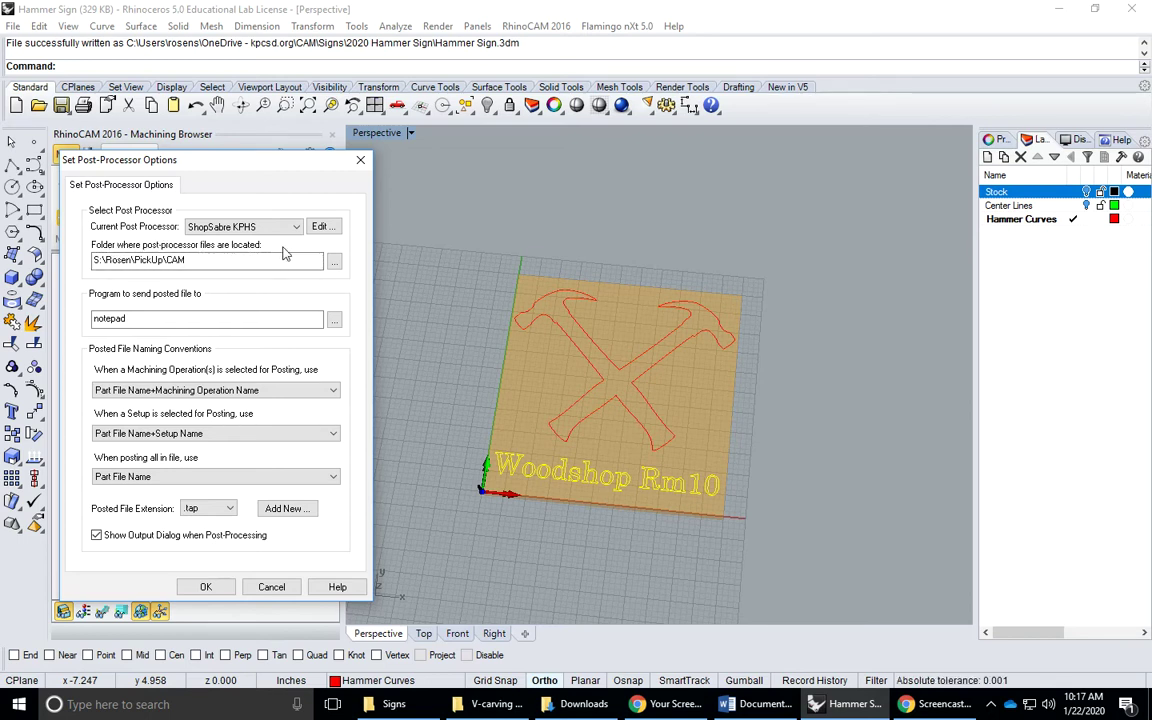
# Set the post-processor files folder to the CAM folder inside PickUp on the S_StudentHS drive
pyautogui.click(331, 261)
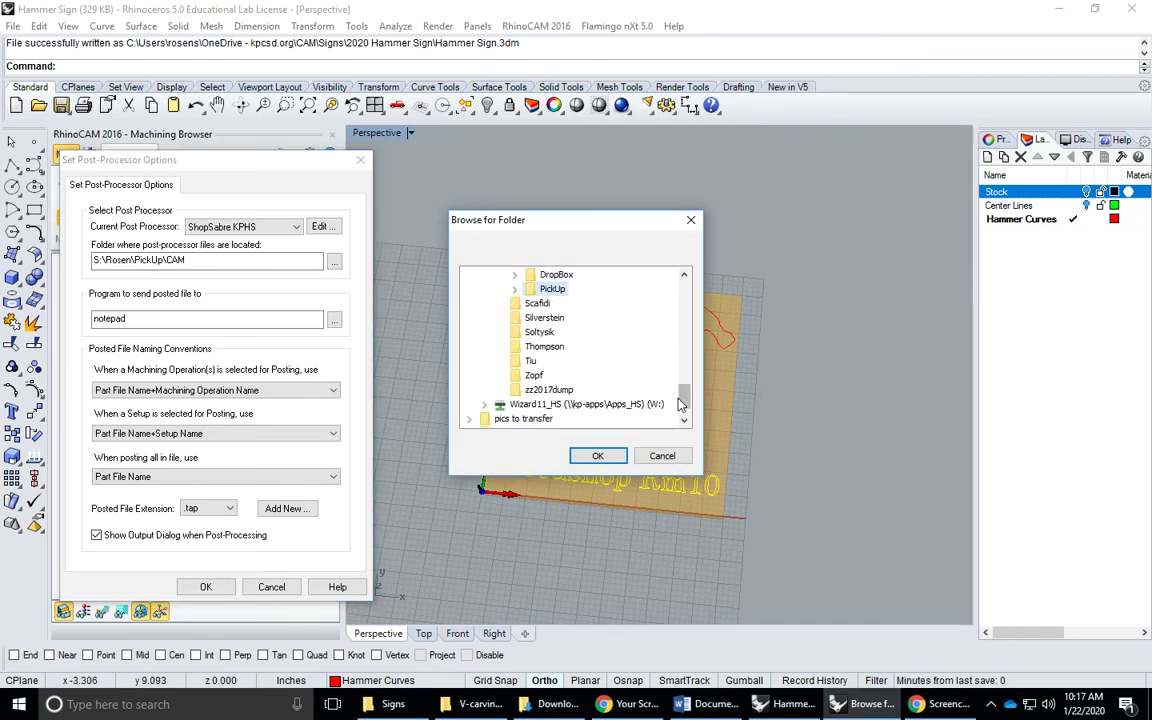
pyautogui.moveTo(684, 398); pyautogui.dragTo(684, 300)
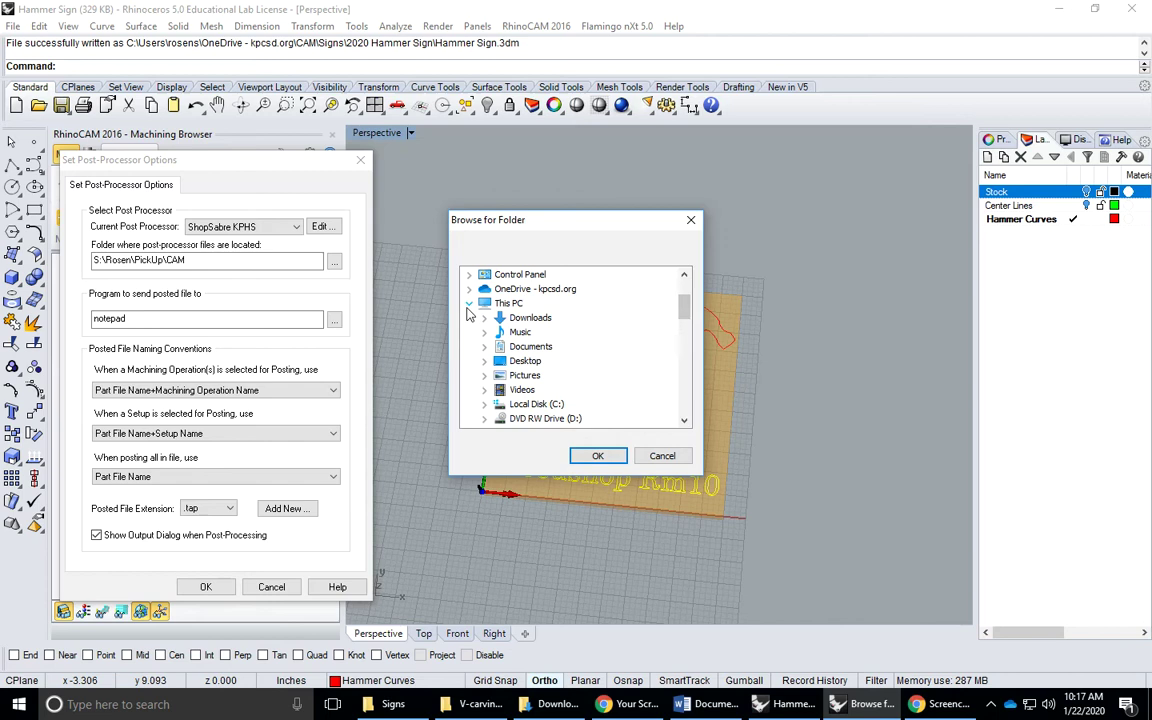
pyautogui.doubleClick(508, 303)
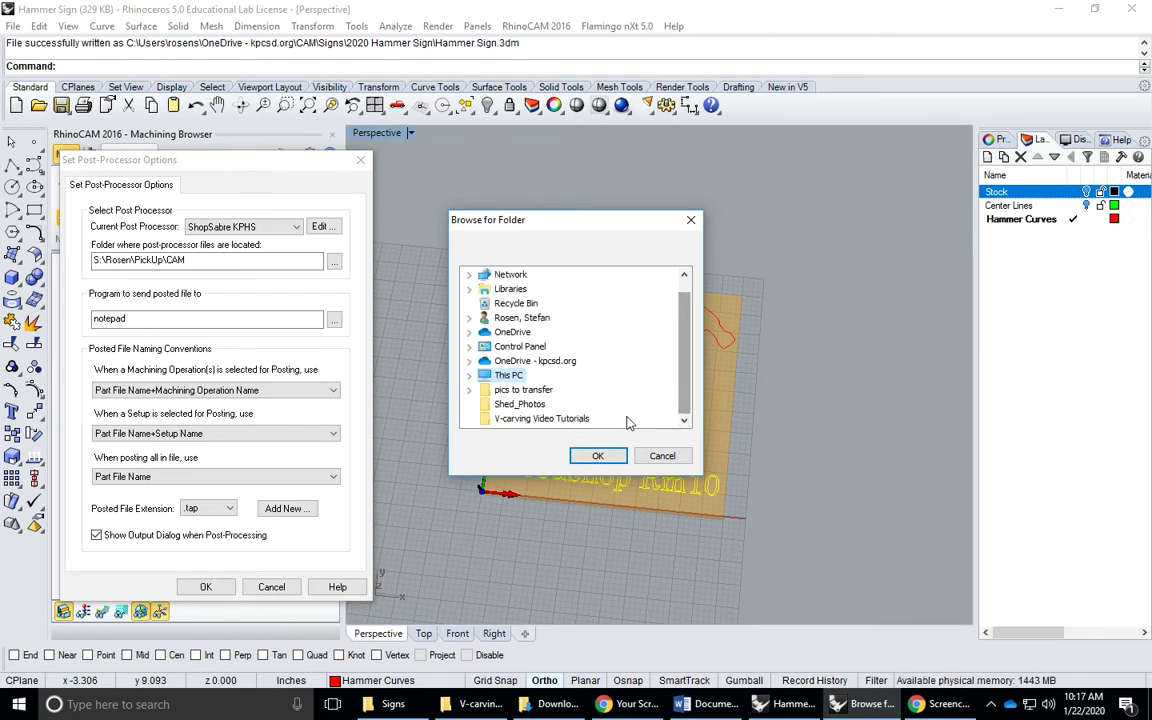
pyautogui.click(470, 375)
pyautogui.scroll(-1, 557, 383)
pyautogui.doubleClick(560, 404)
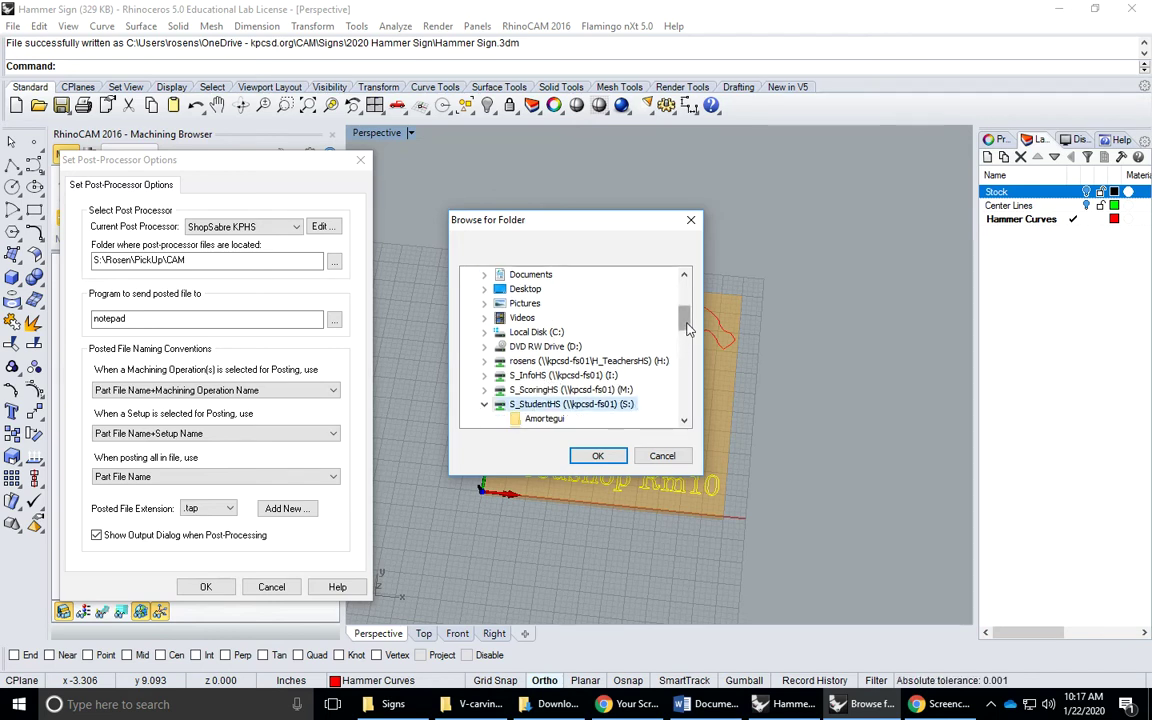
pyautogui.scroll(-5, 688, 390)
pyautogui.click(686, 427)
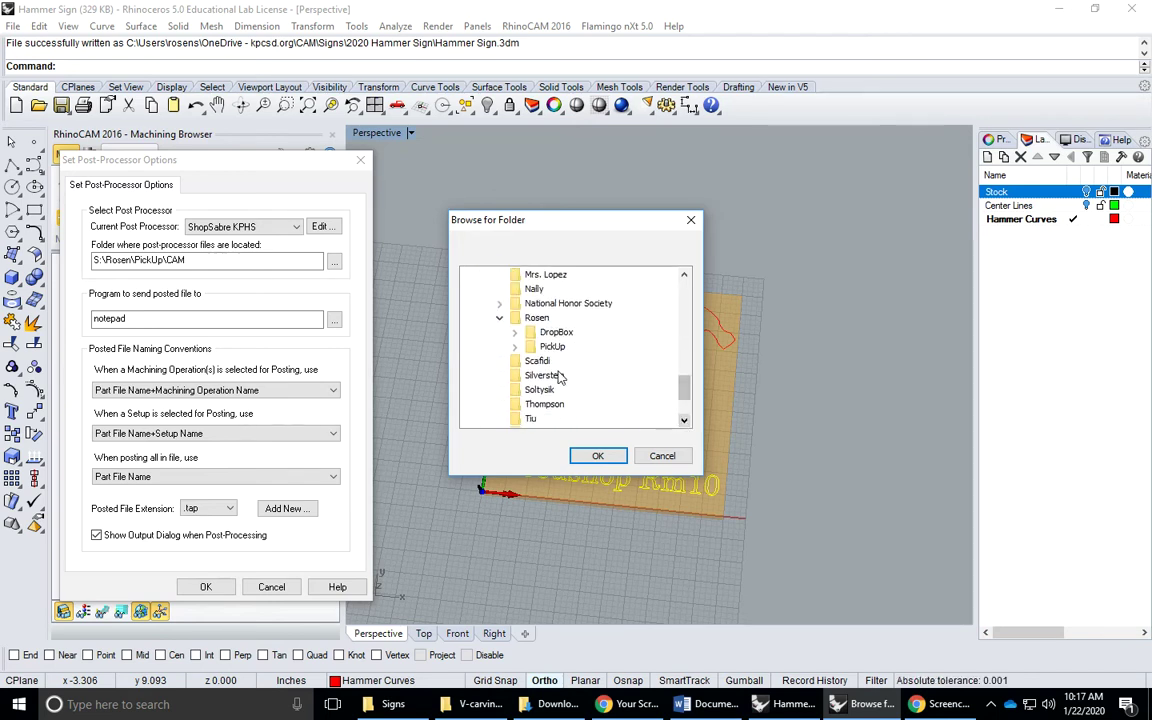
pyautogui.doubleClick(542, 348)
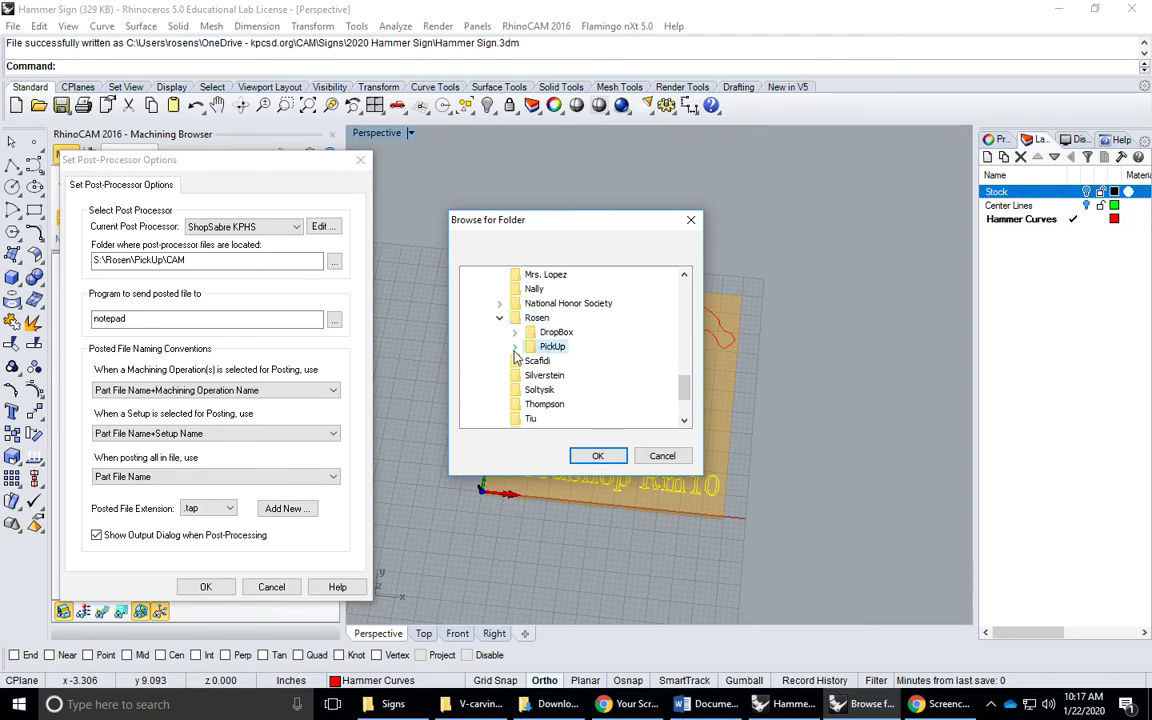
pyautogui.click(564, 303)
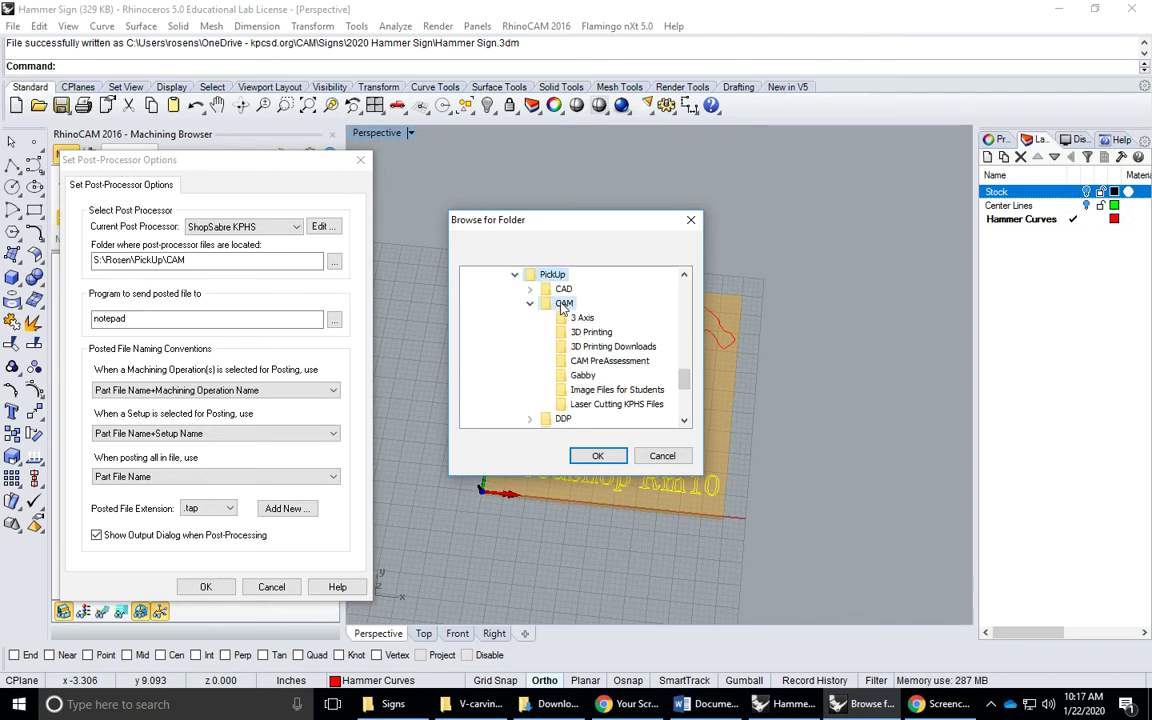
pyautogui.click(598, 457)
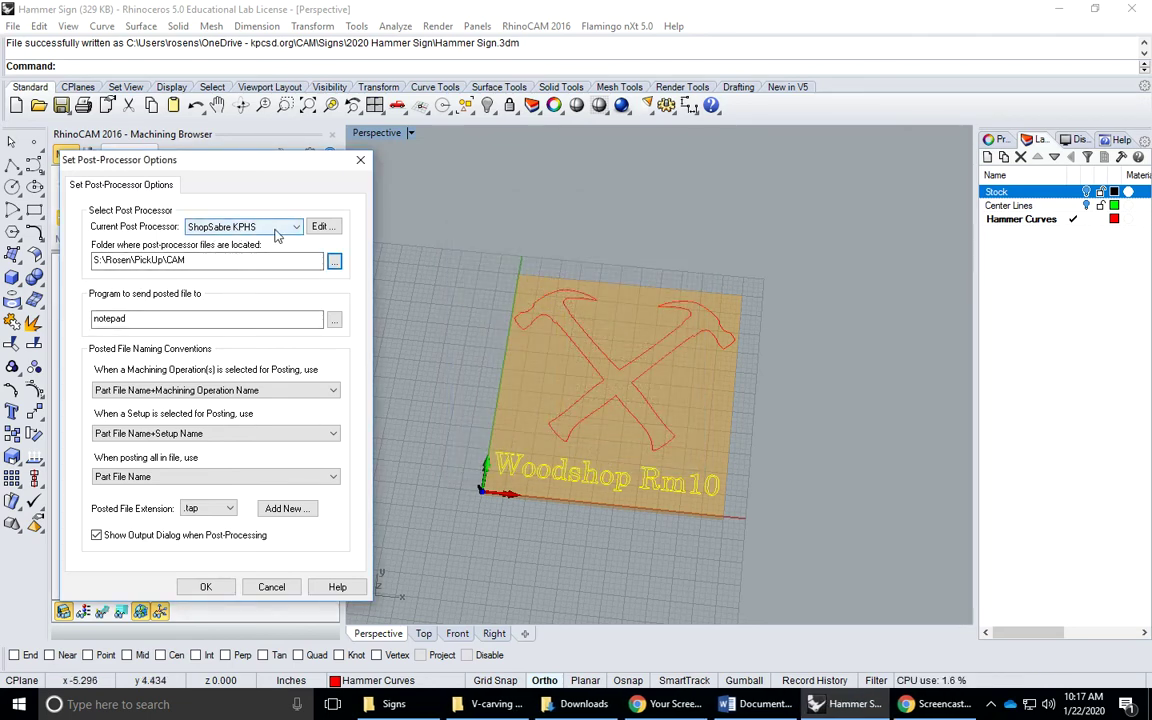
# Set the posted file extension to .tap and accept the post-processor settings
pyautogui.click(208, 508)
pyautogui.click(203, 523)
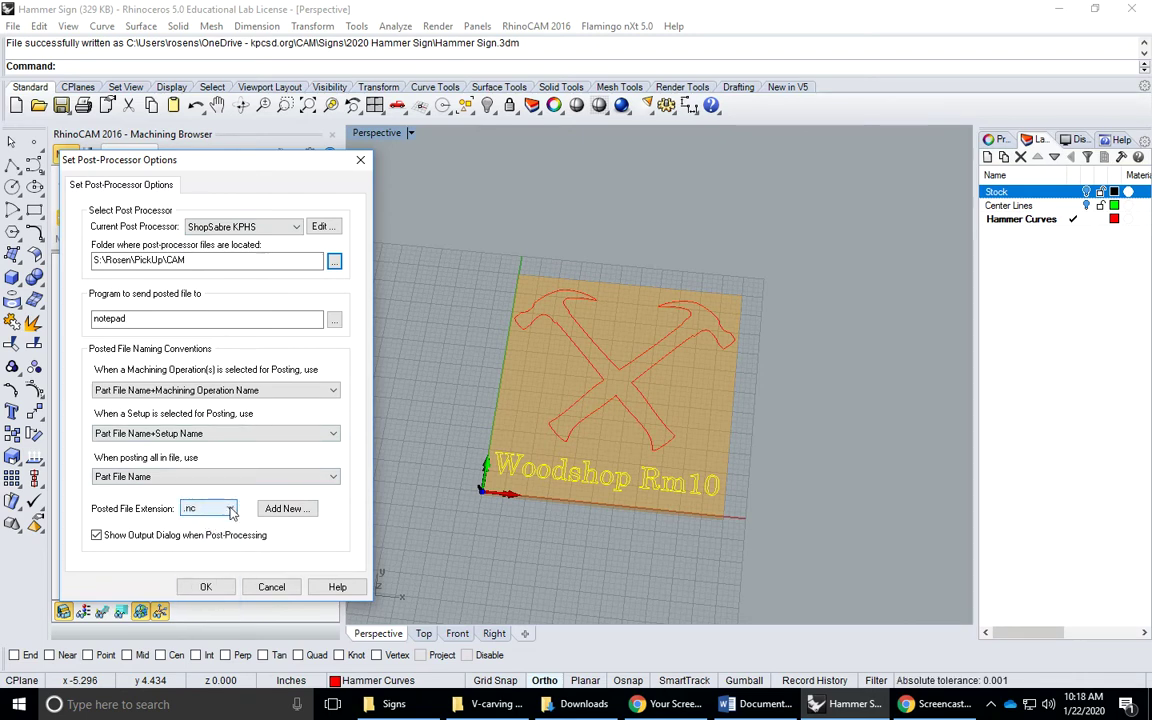
pyautogui.click(224, 509)
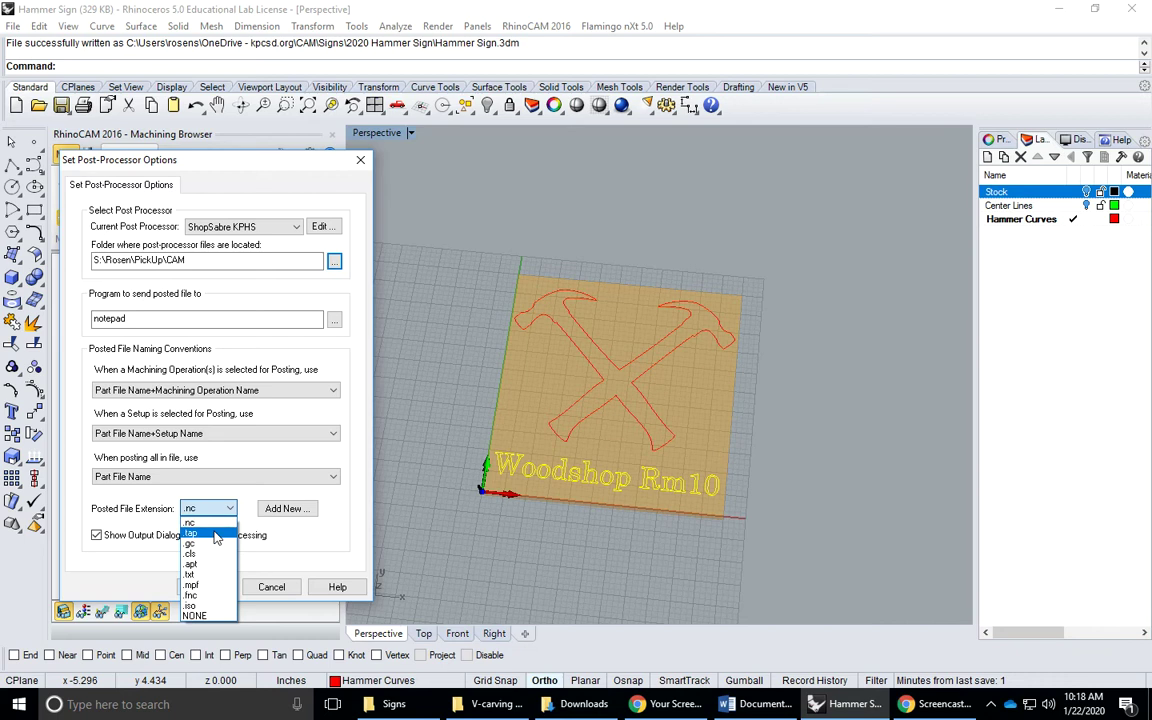
pyautogui.click(214, 535)
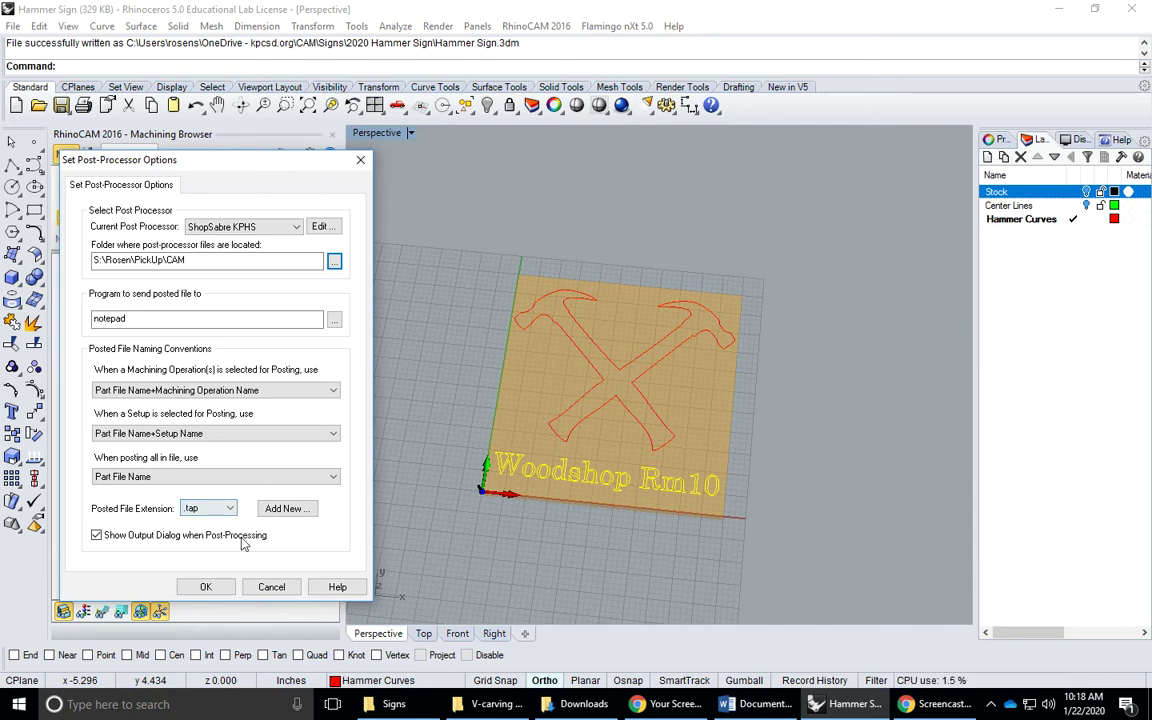
pyautogui.click(206, 588)
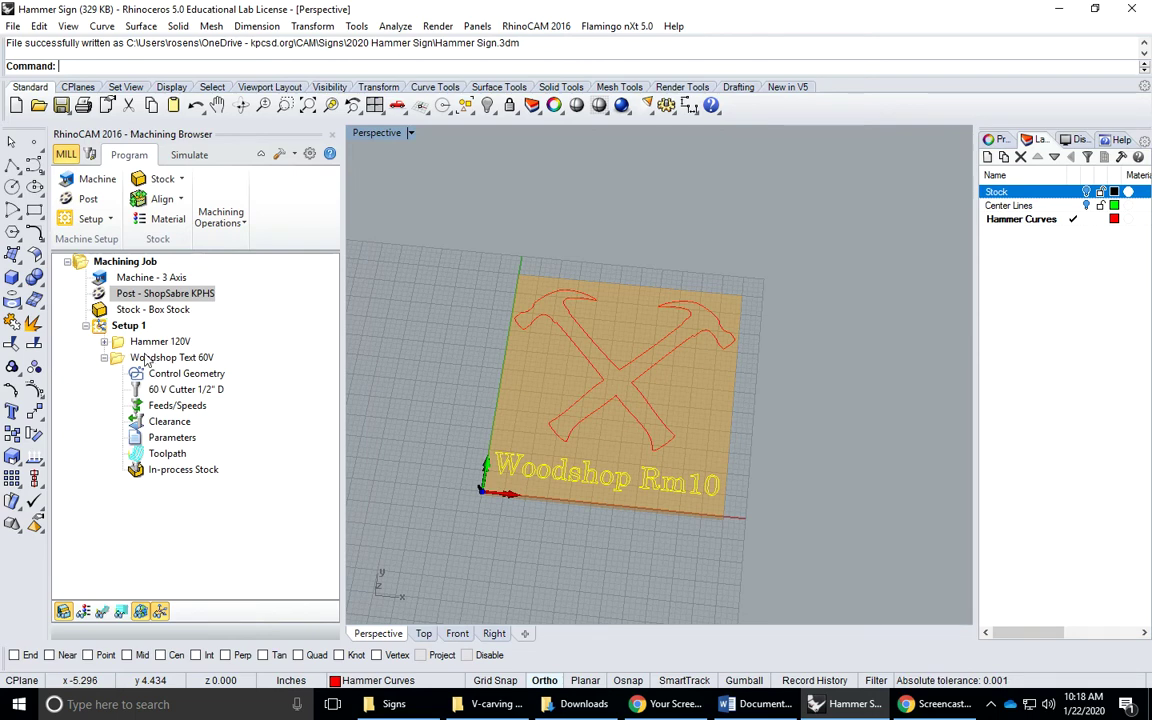
# Post Hammer 120V as Hammer Sign_Hammer 120V.tap and review its G-code in Notepad
pyautogui.click(104, 357)
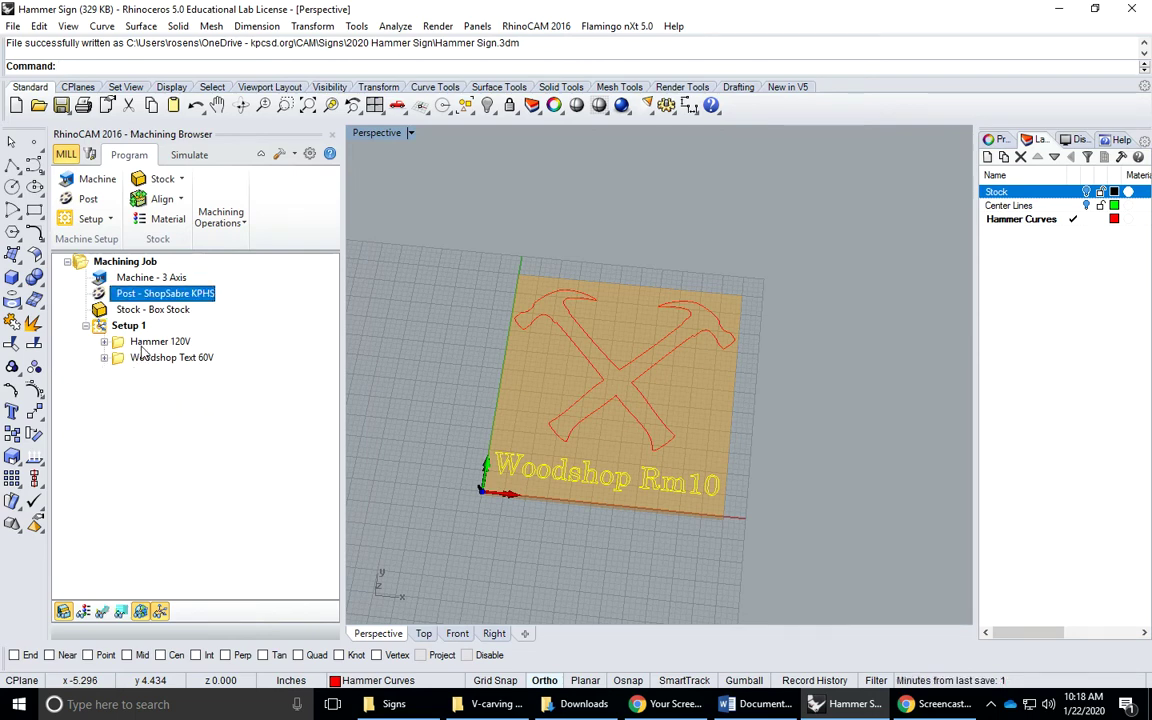
pyautogui.click(143, 345)
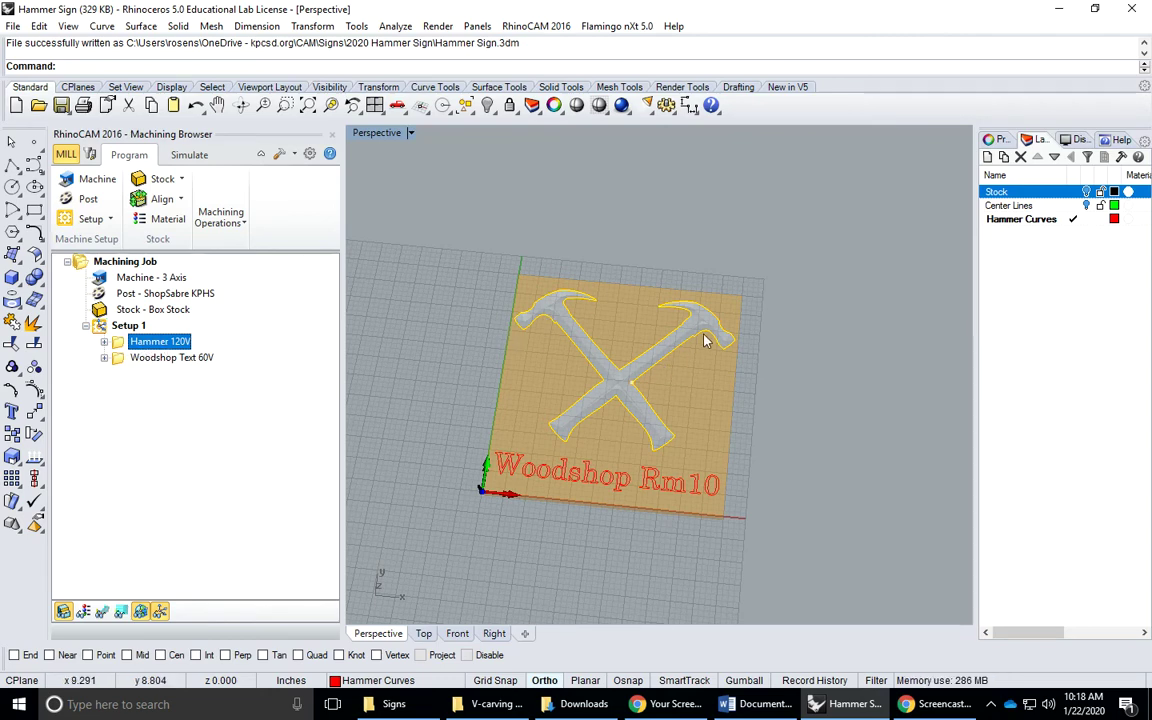
pyautogui.rightClick(157, 345)
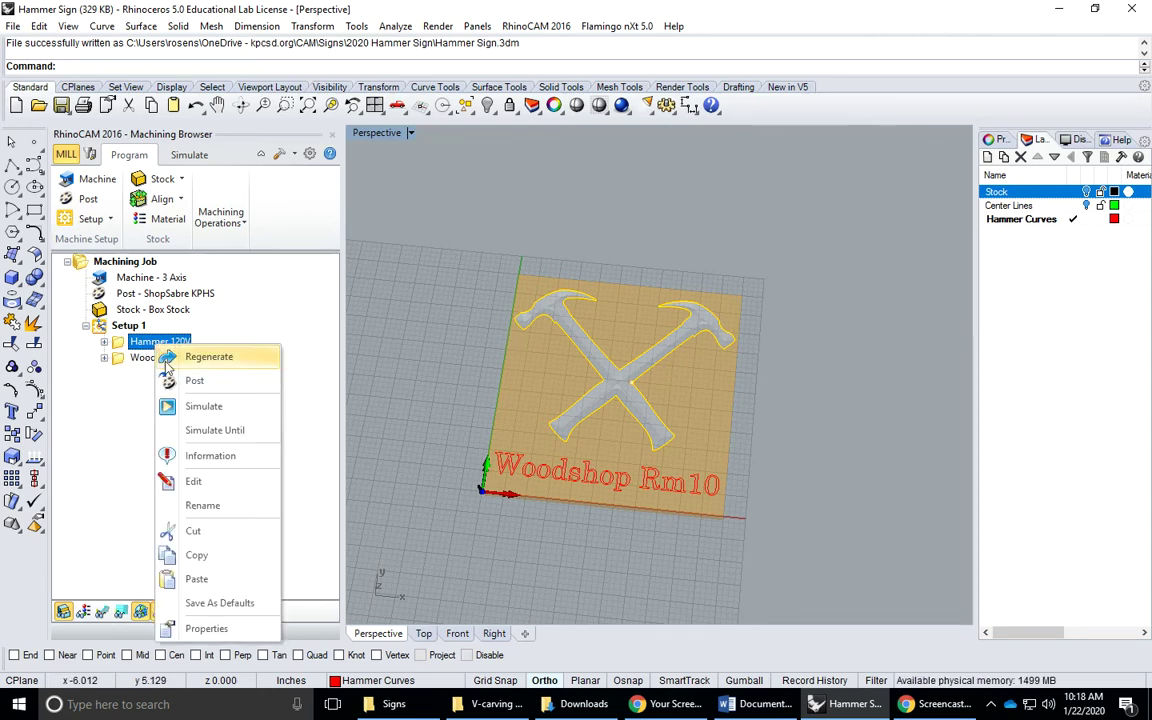
pyautogui.click(190, 378)
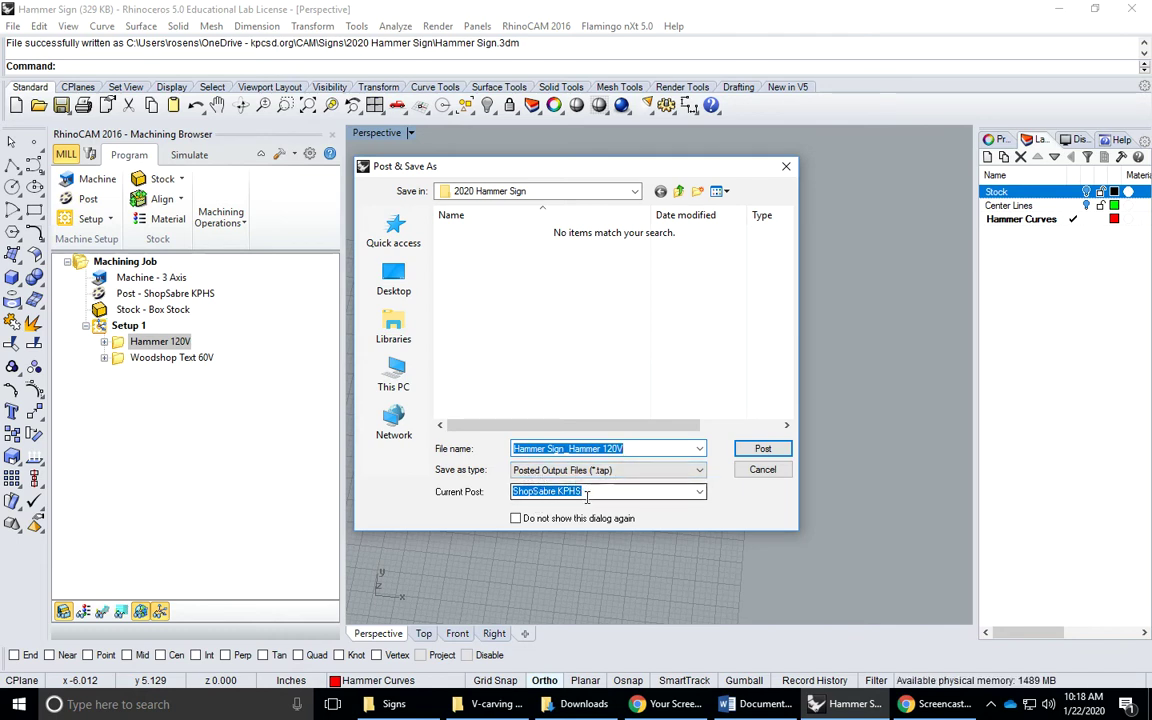
pyautogui.click(763, 450)
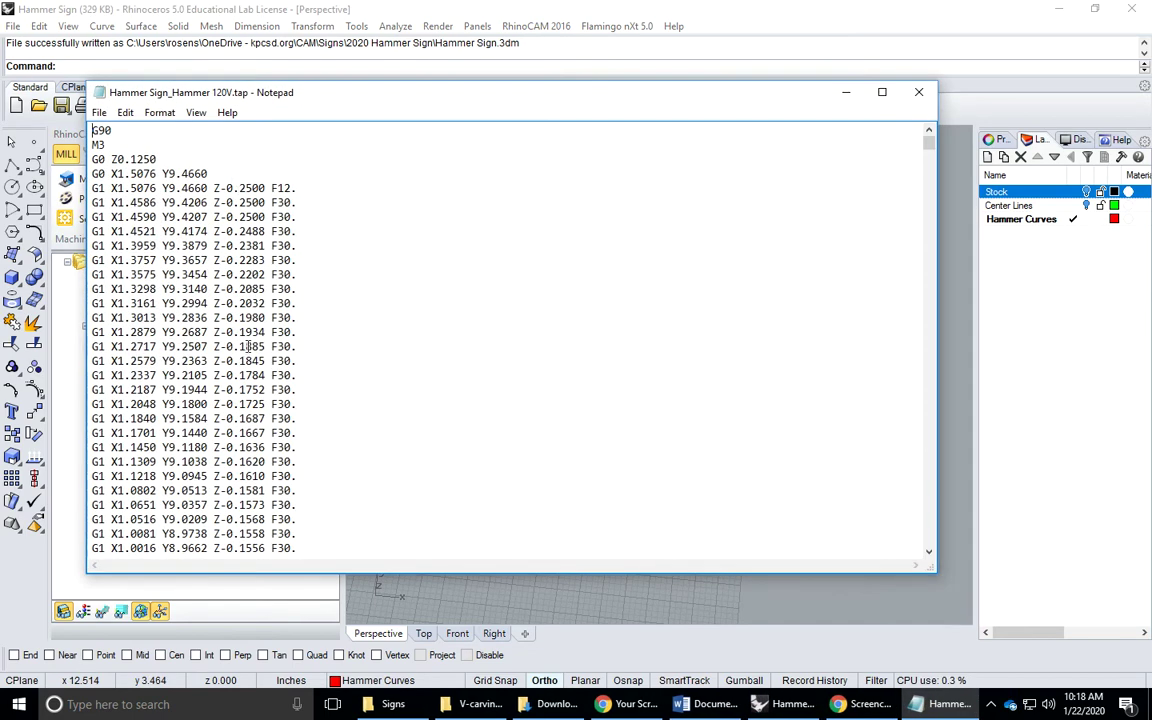
pyautogui.scroll(-14, 248, 346)
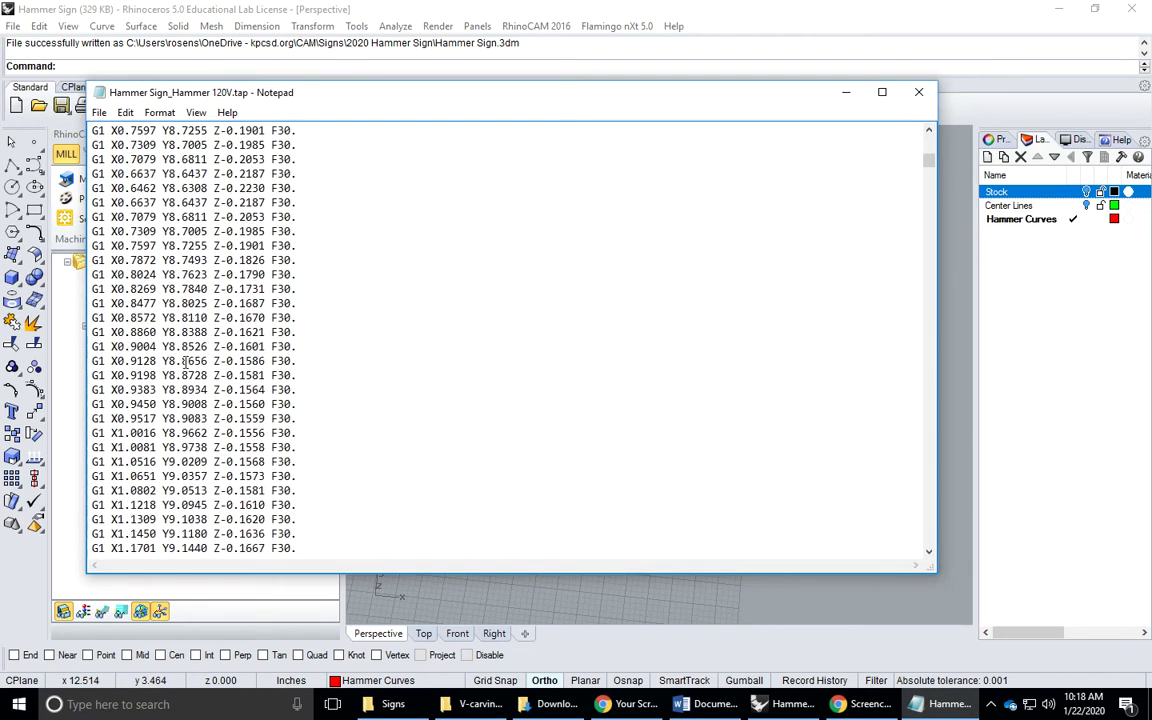
pyautogui.scroll(-4, 184, 361)
pyautogui.scroll(-5, 140, 380)
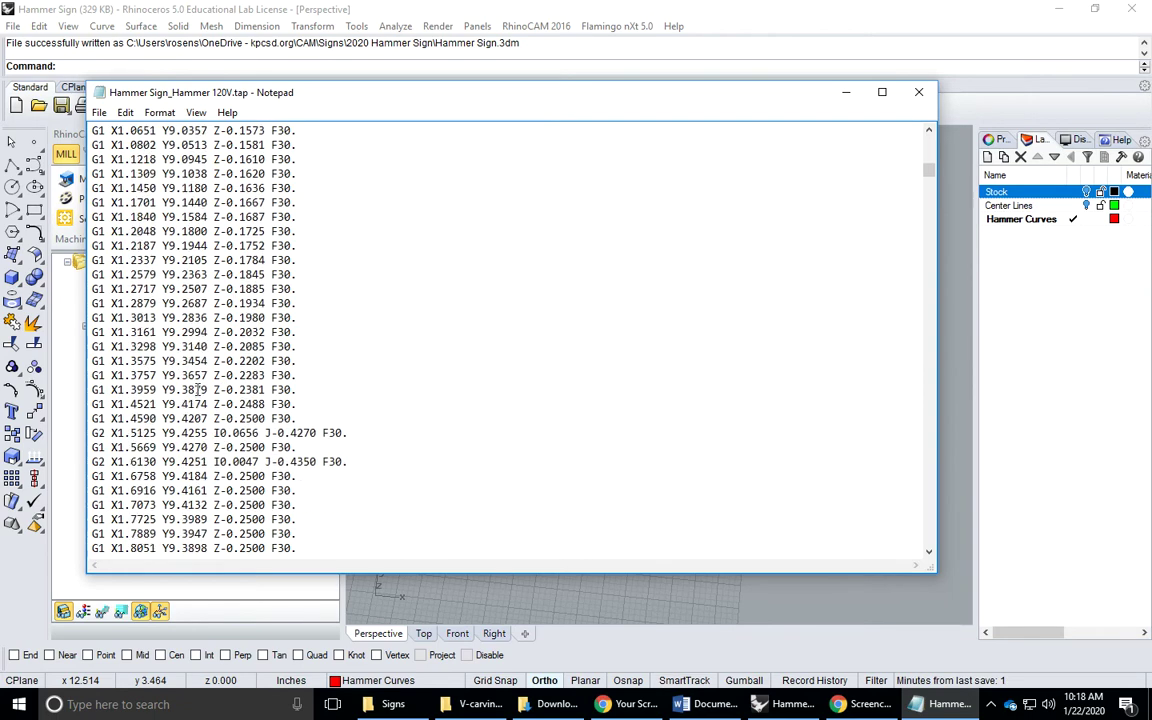
pyautogui.scroll(-11, 208, 423)
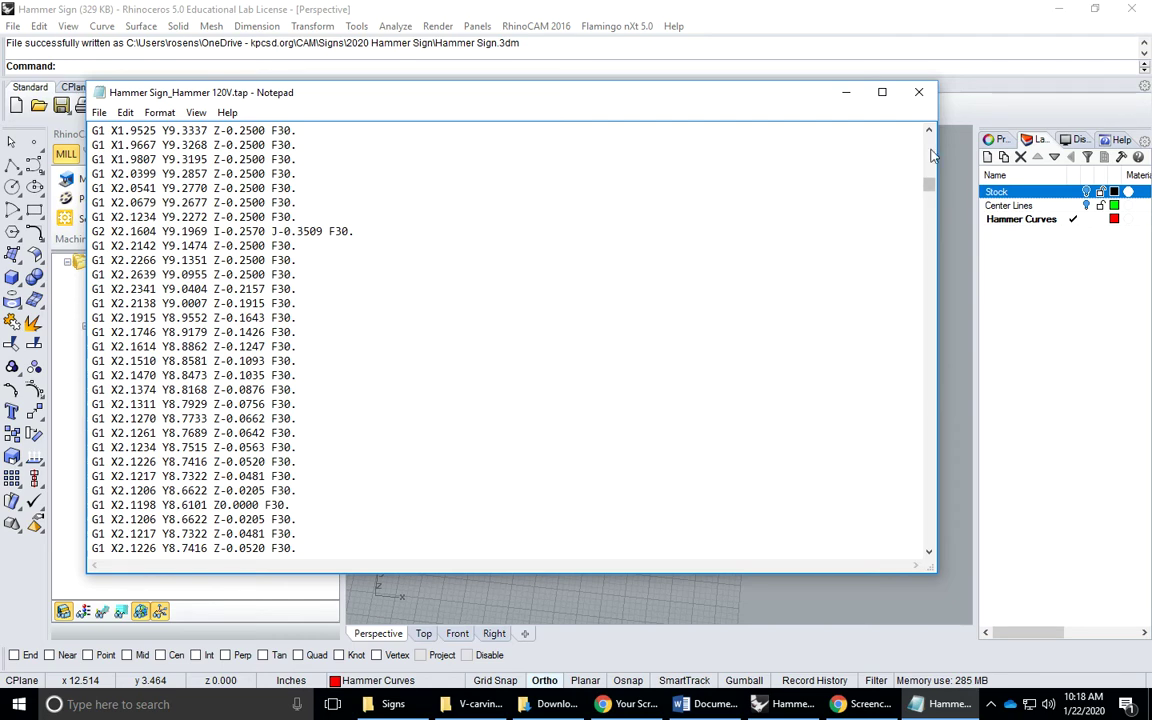
# Post Woodshop Text 60V as Hammer Sign_Woodshop Text 60V.tap, then close its Notepad listing
pyautogui.click(921, 92)
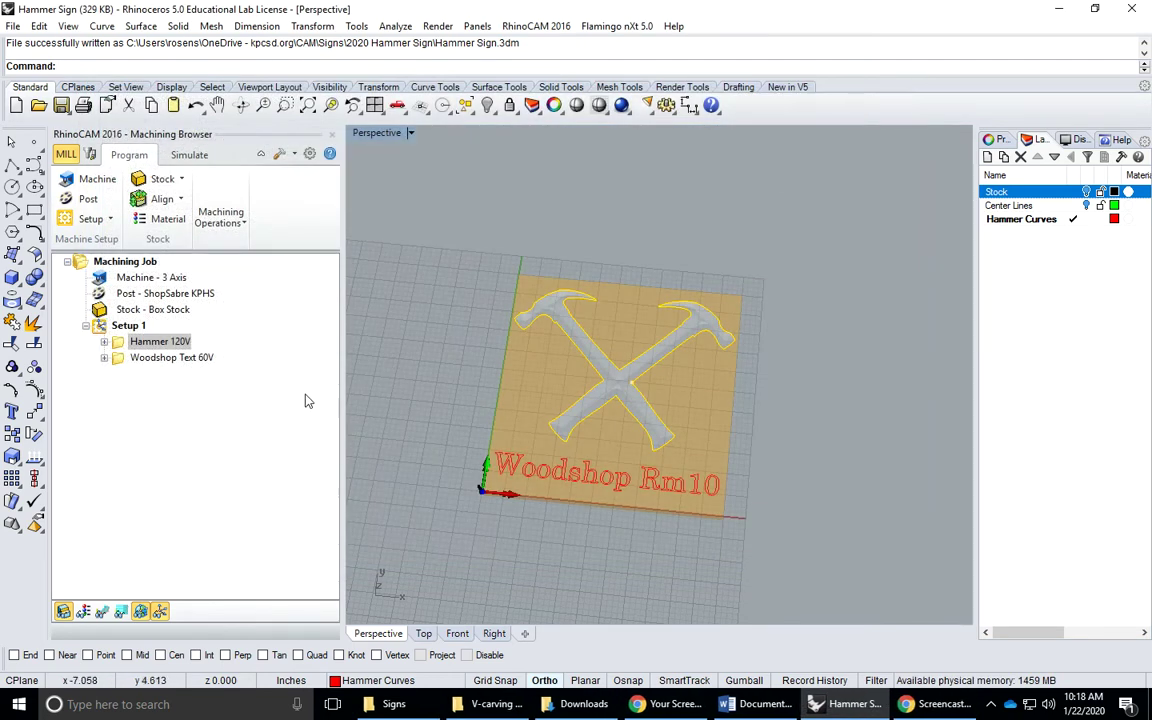
pyautogui.click(160, 358)
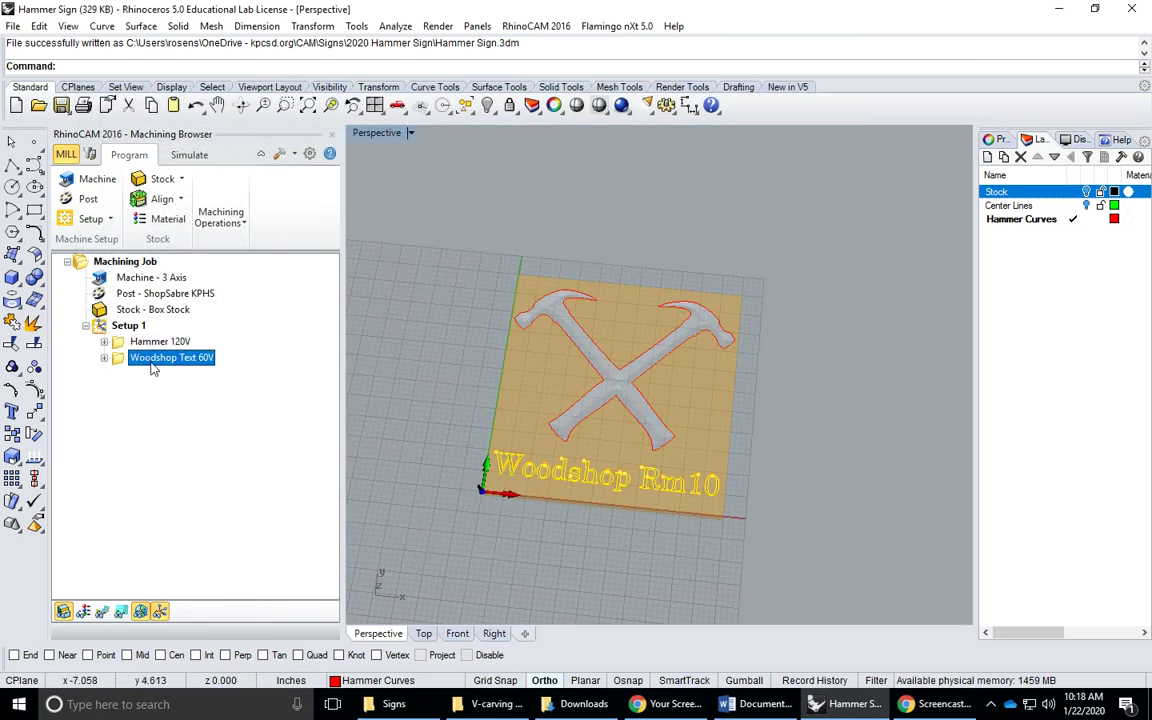
pyautogui.rightClick(153, 362)
pyautogui.click(185, 396)
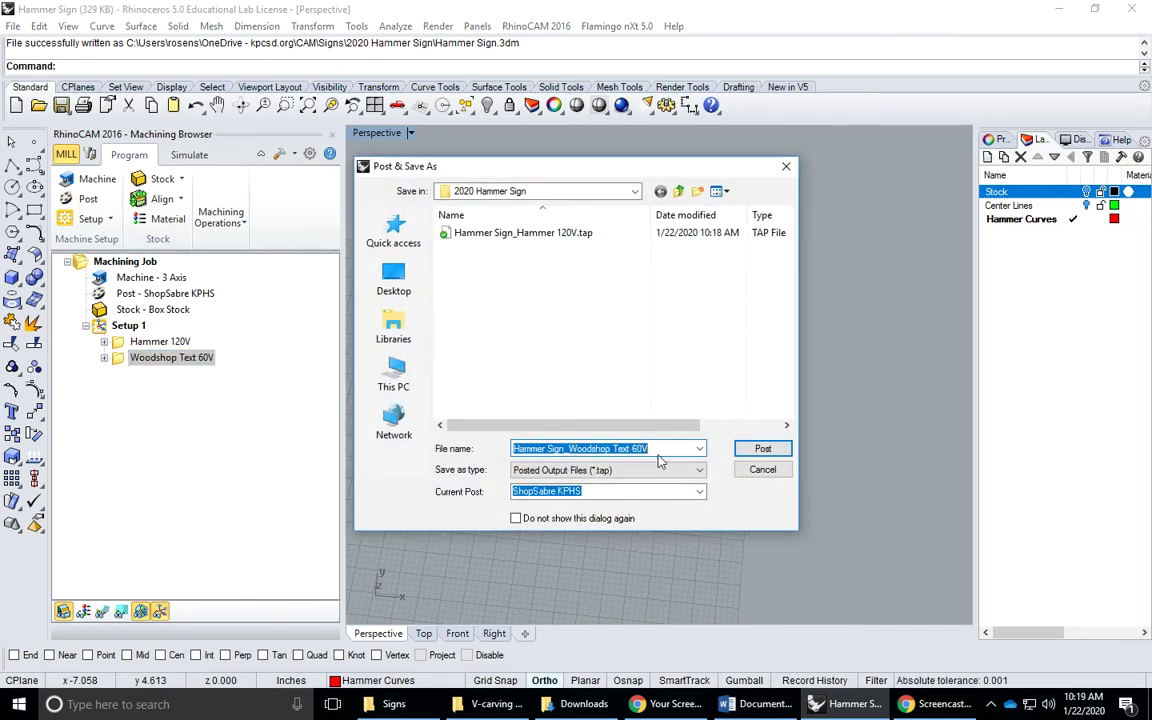
pyautogui.click(772, 452)
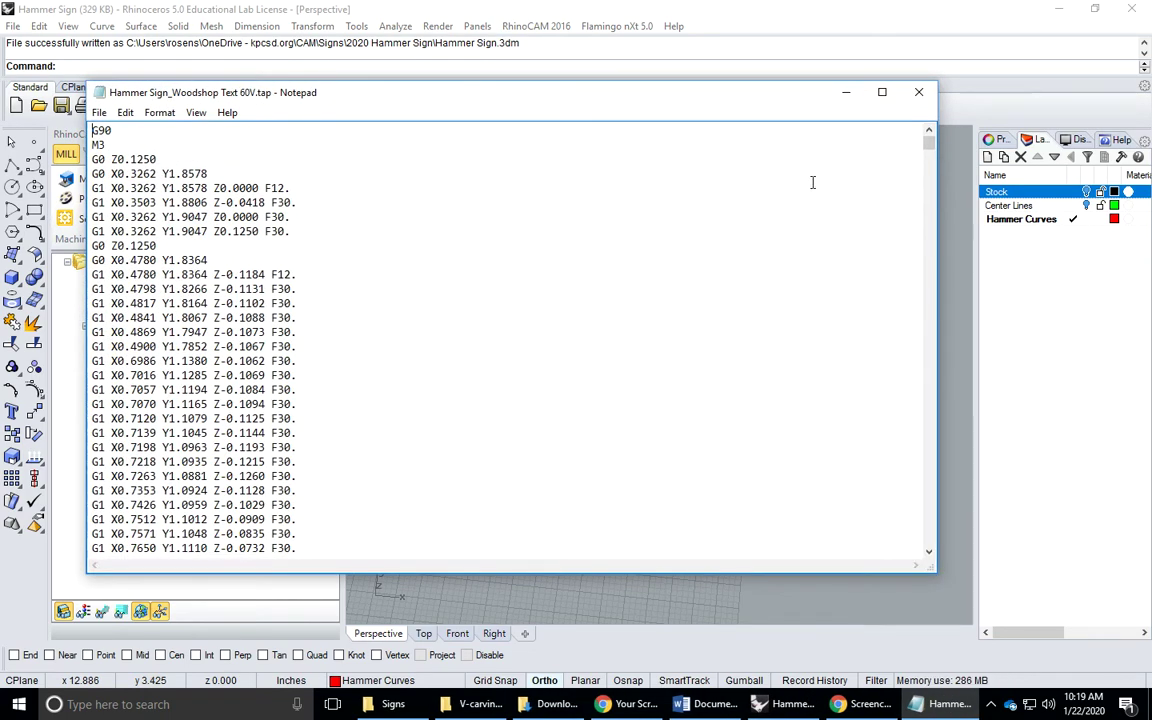
pyautogui.click(919, 92)
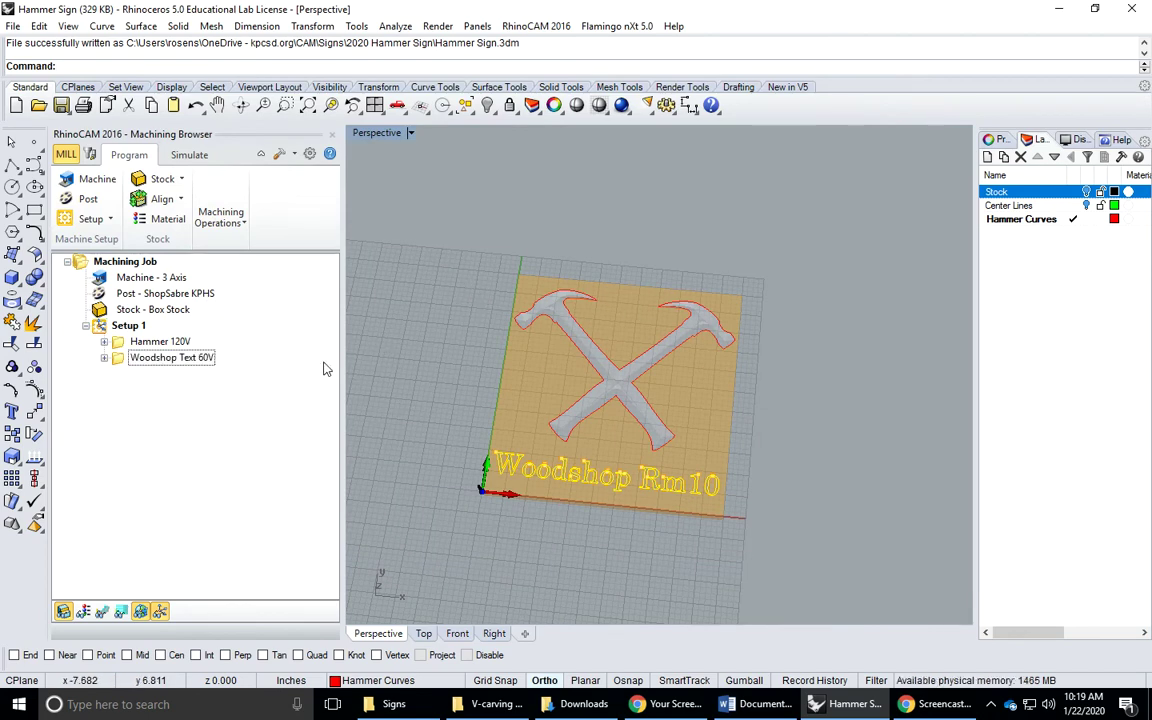
pyautogui.moveTo(557, 396); pyautogui.dragTo(545, 485, button='right')
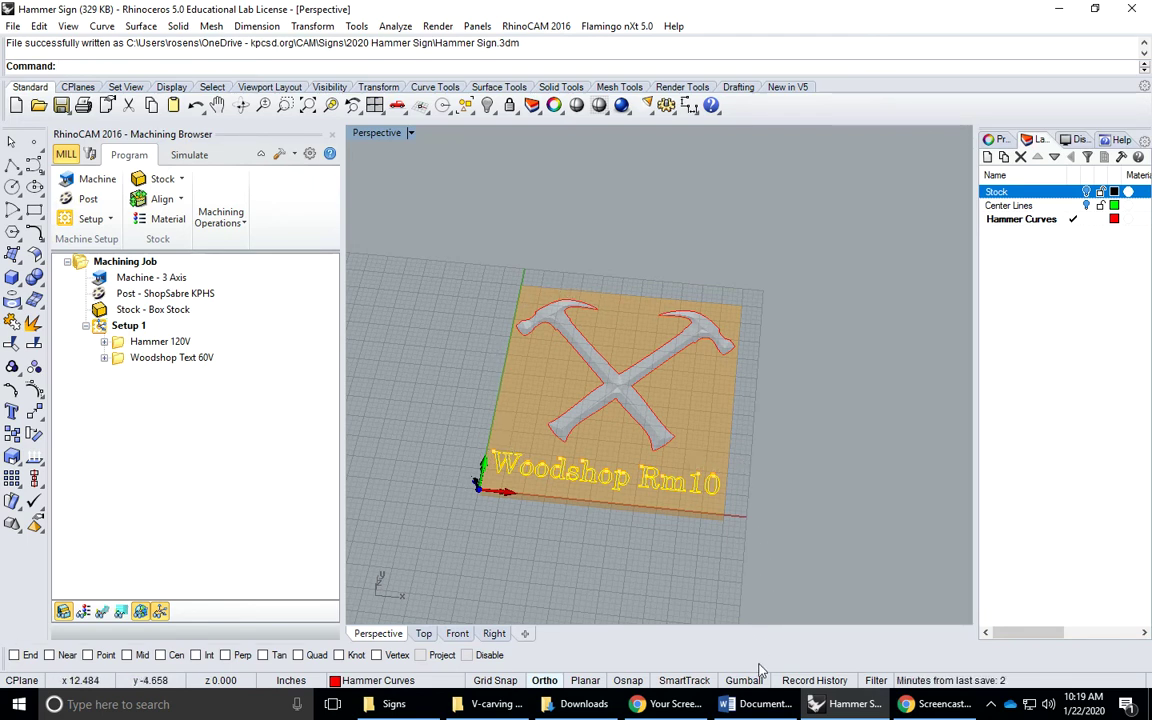
# Open CNC Project Specification Sheet from S_StudentHS, the instructor's folder, PickUp, then CAM
pyautogui.click(398, 705)
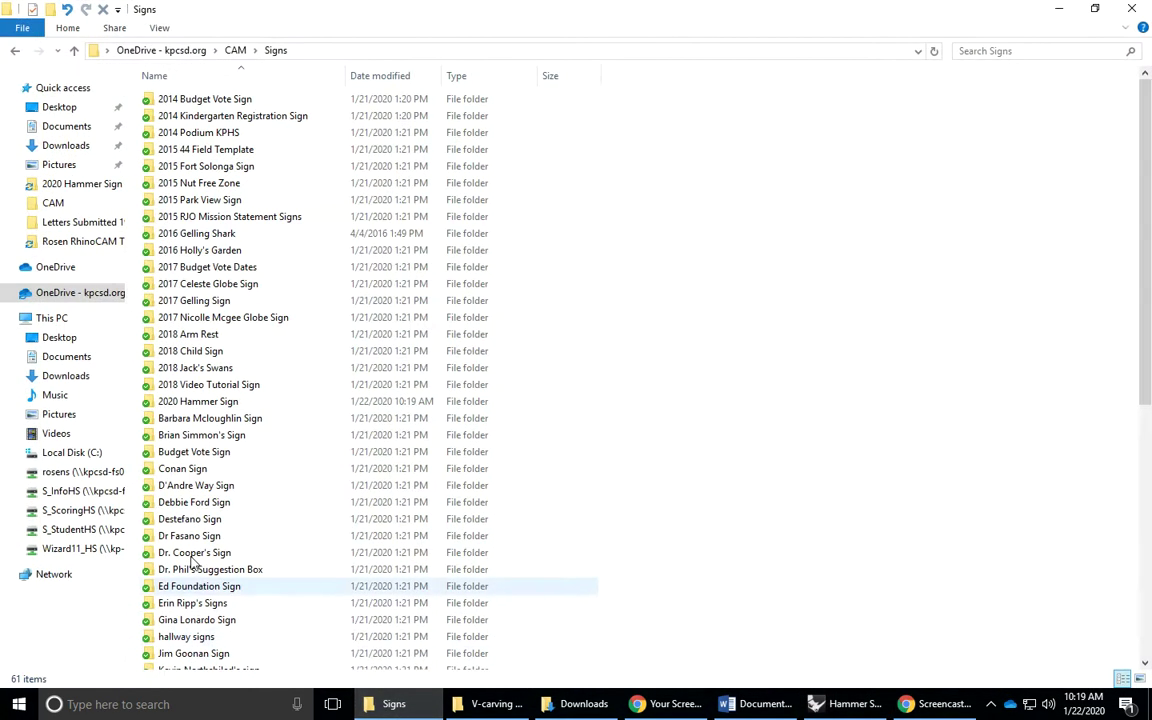
pyautogui.click(80, 529)
pyautogui.doubleClick(180, 504)
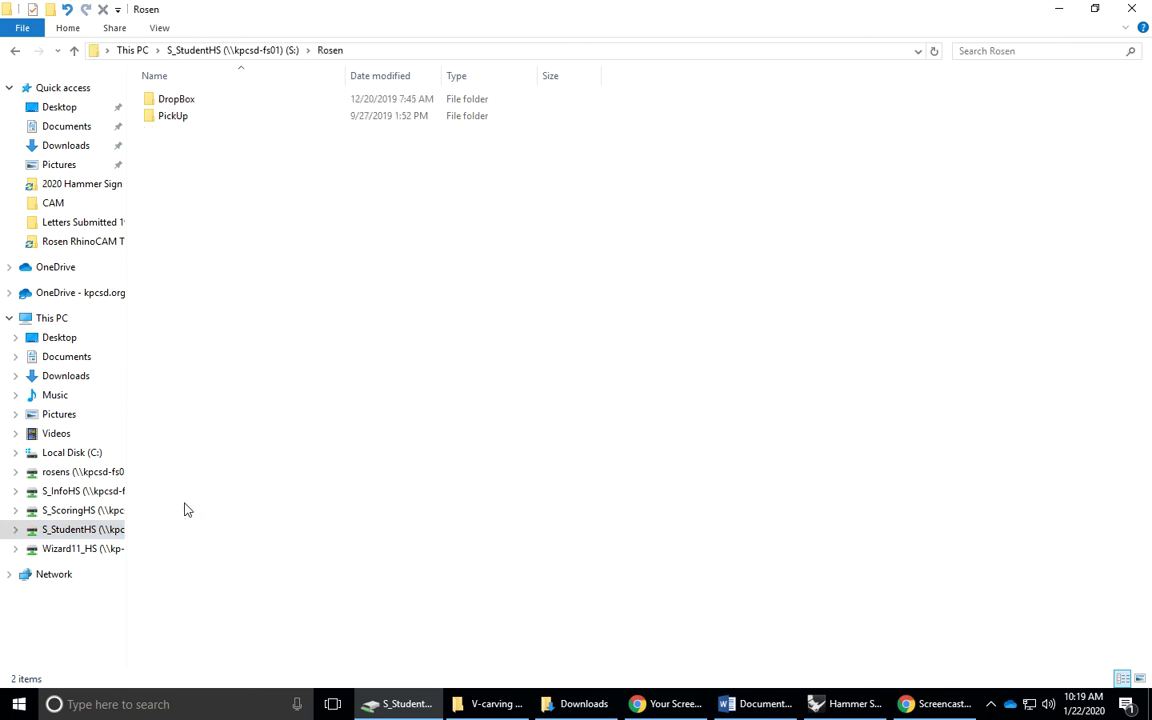
pyautogui.doubleClick(179, 116)
pyautogui.doubleClick(183, 117)
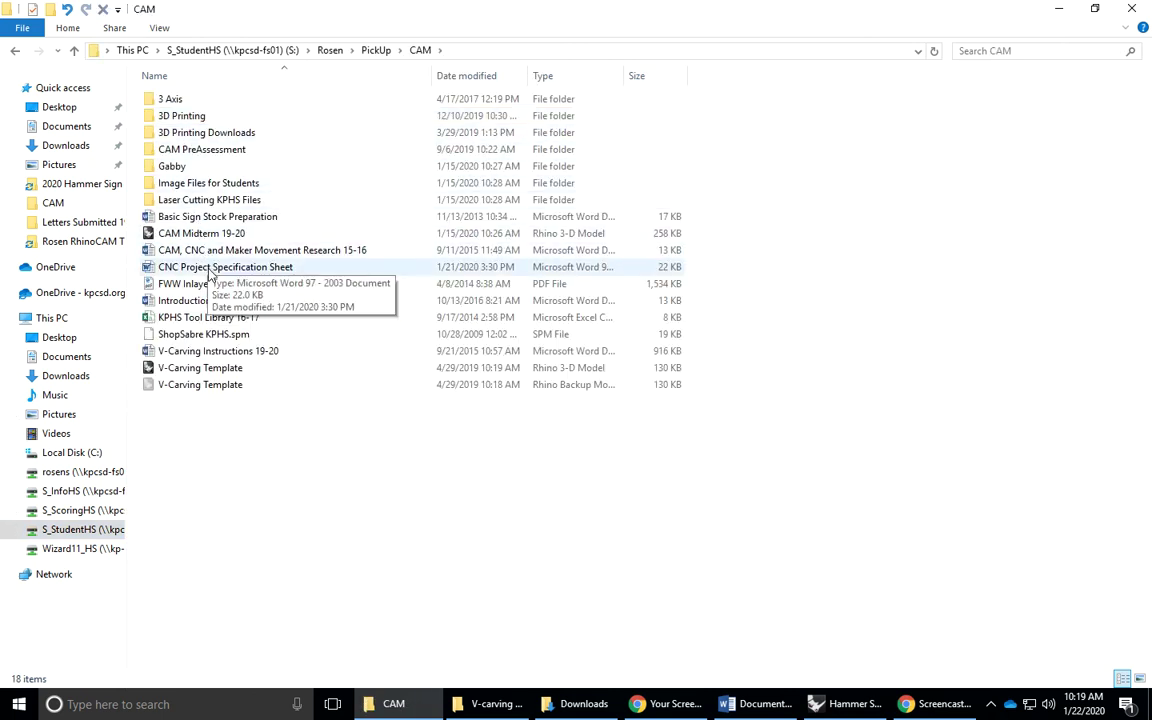
pyautogui.click(196, 267)
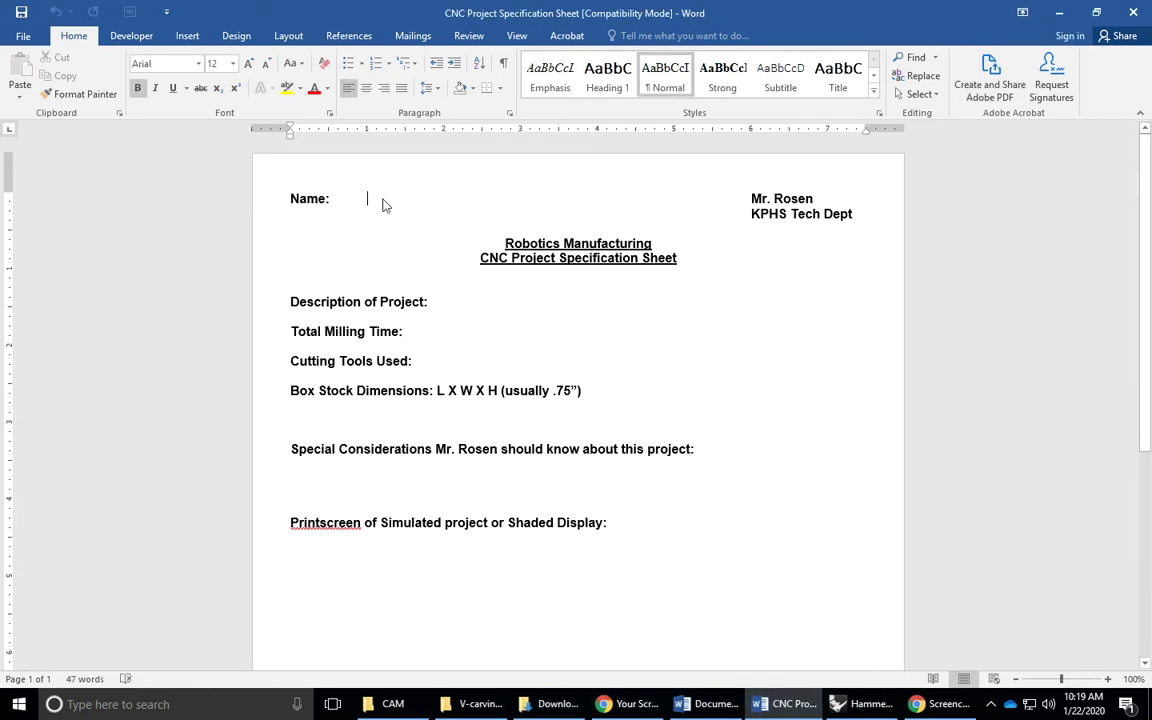
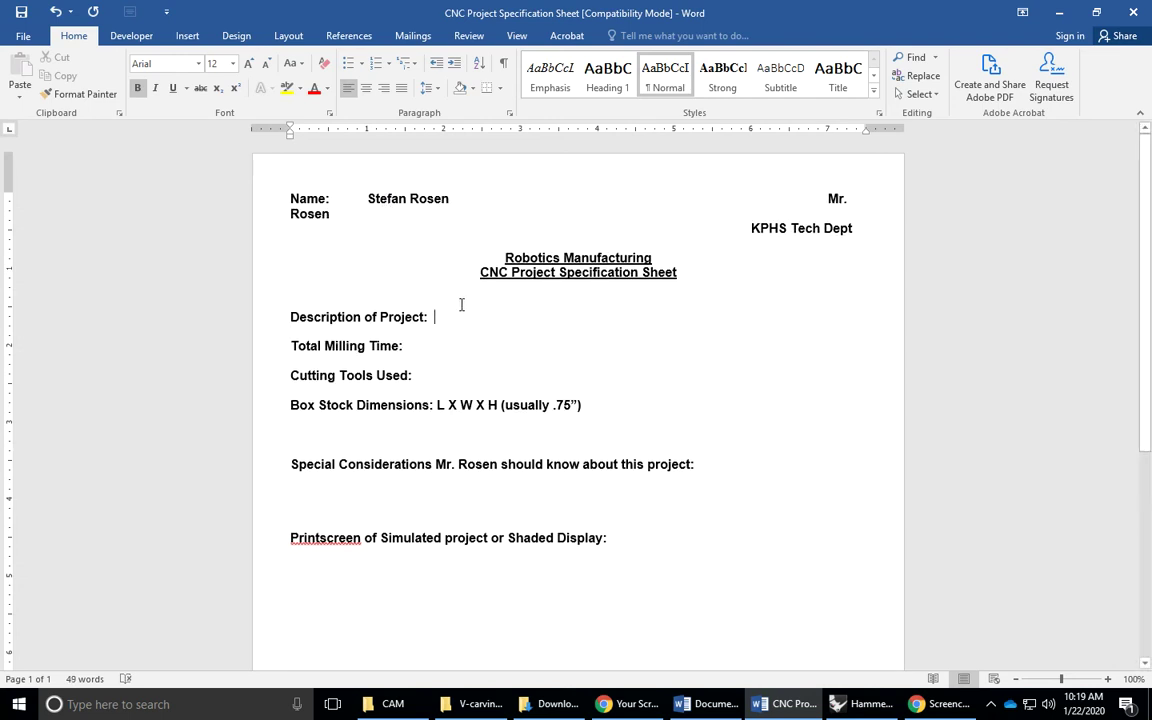
# Enter the student's name and start the project description 'Hammer Sign for woodshop'
pyautogui.write('Hammer Sig')
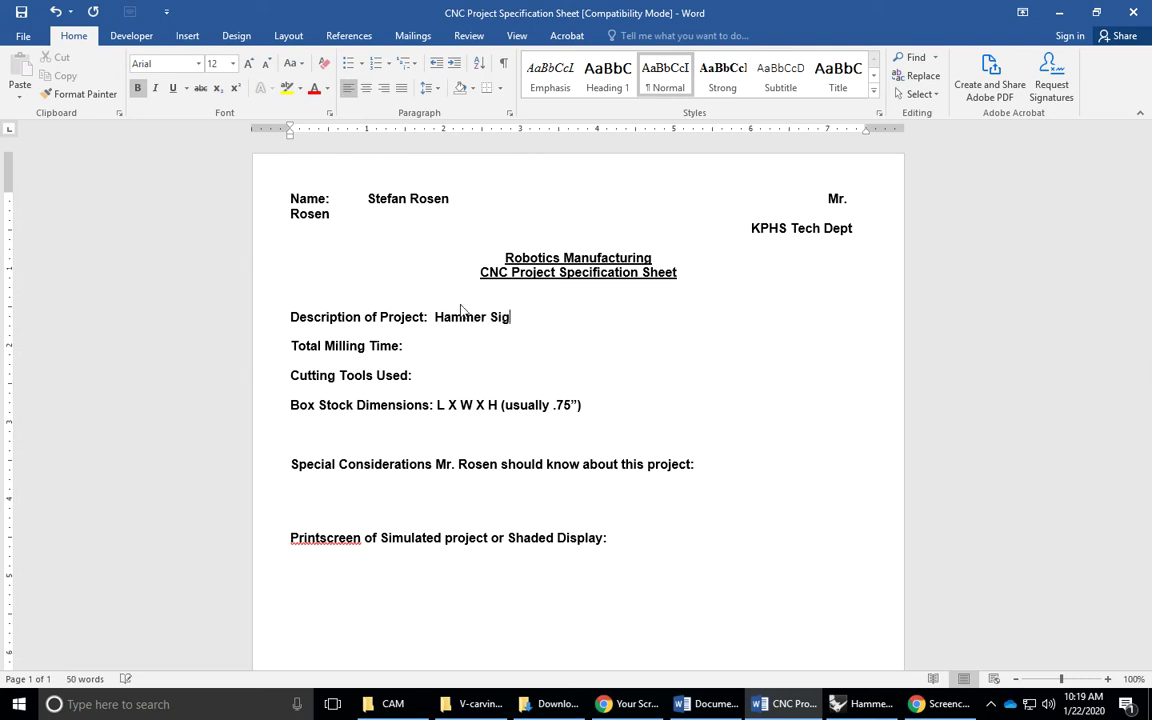
pyautogui.write('n for woodshop')
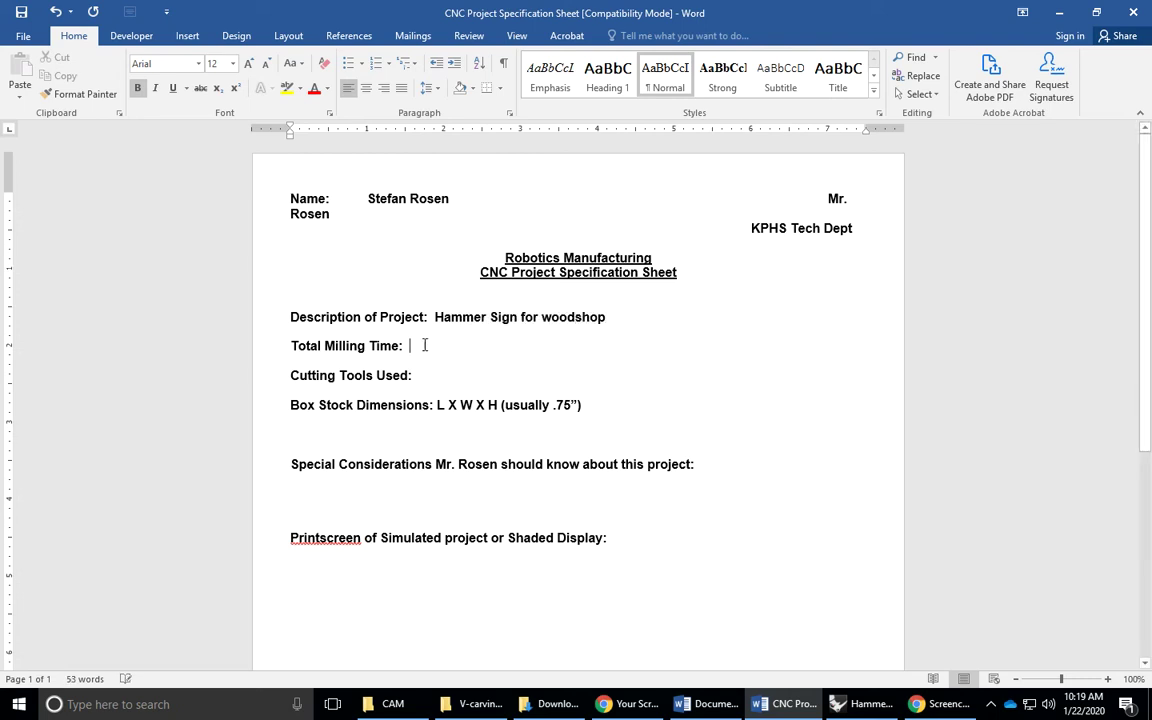
# Read Setup 1's machining information in Rhino, 7.56 min total, and close it
pyautogui.click(860, 704)
pyautogui.click(126, 325)
pyautogui.rightClick(126, 325)
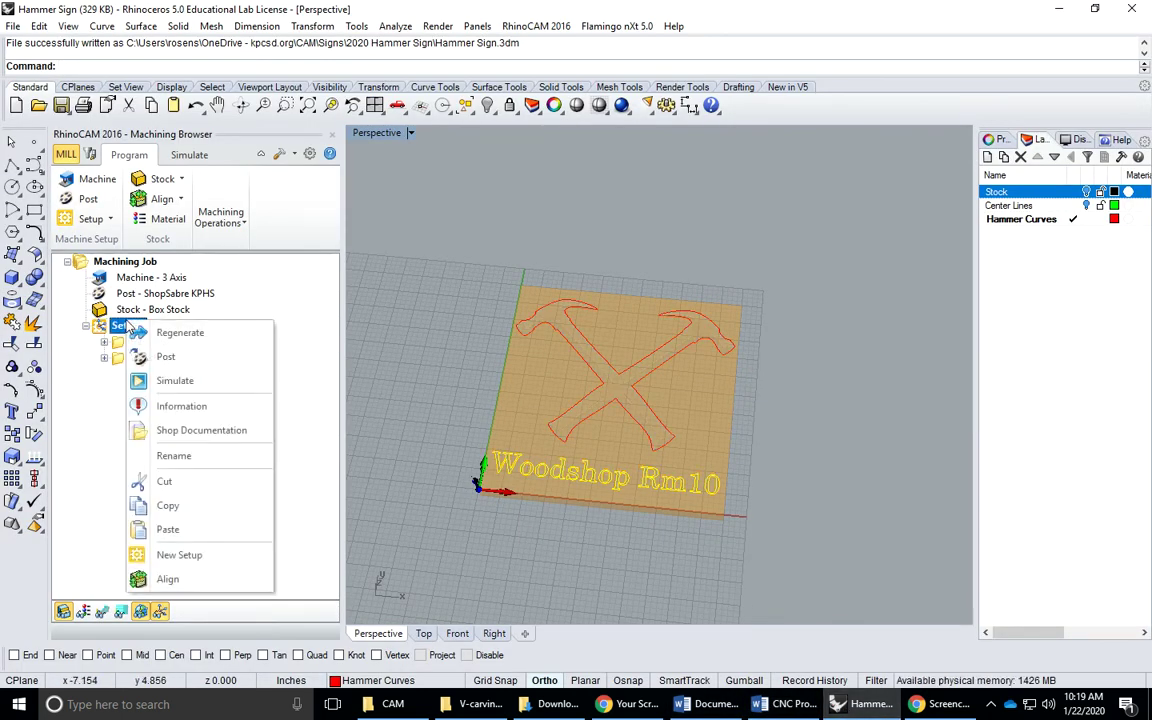
pyautogui.click(184, 406)
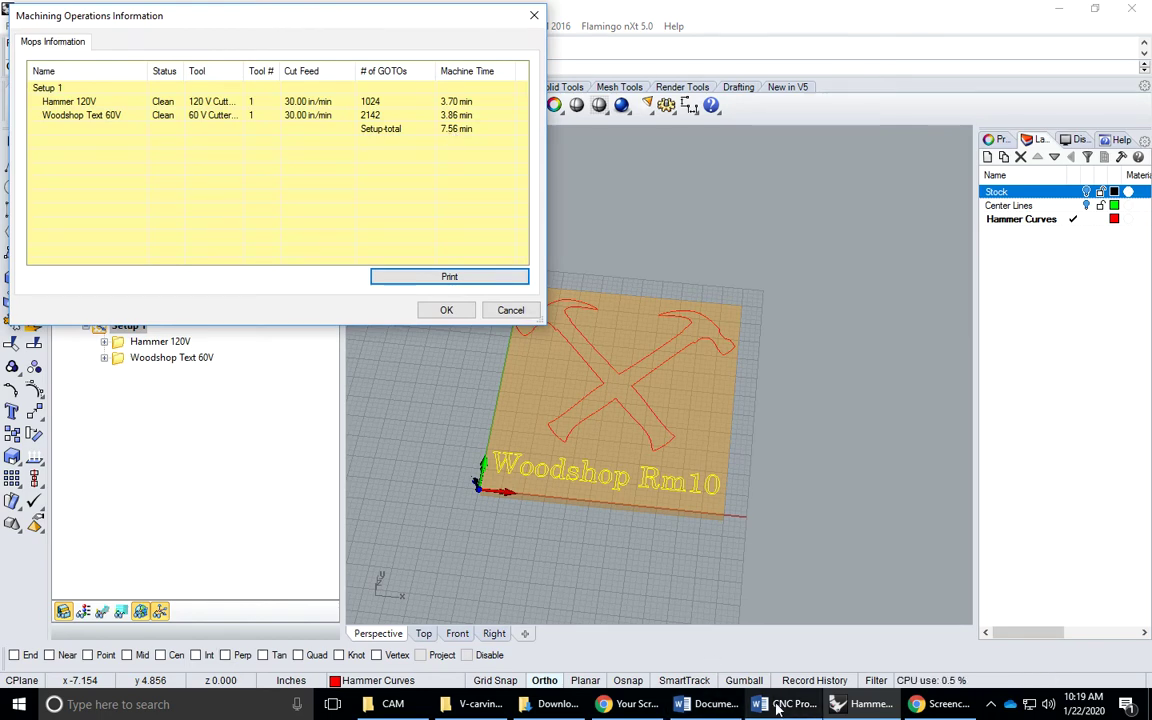
pyautogui.click(785, 704)
pyautogui.click(510, 310)
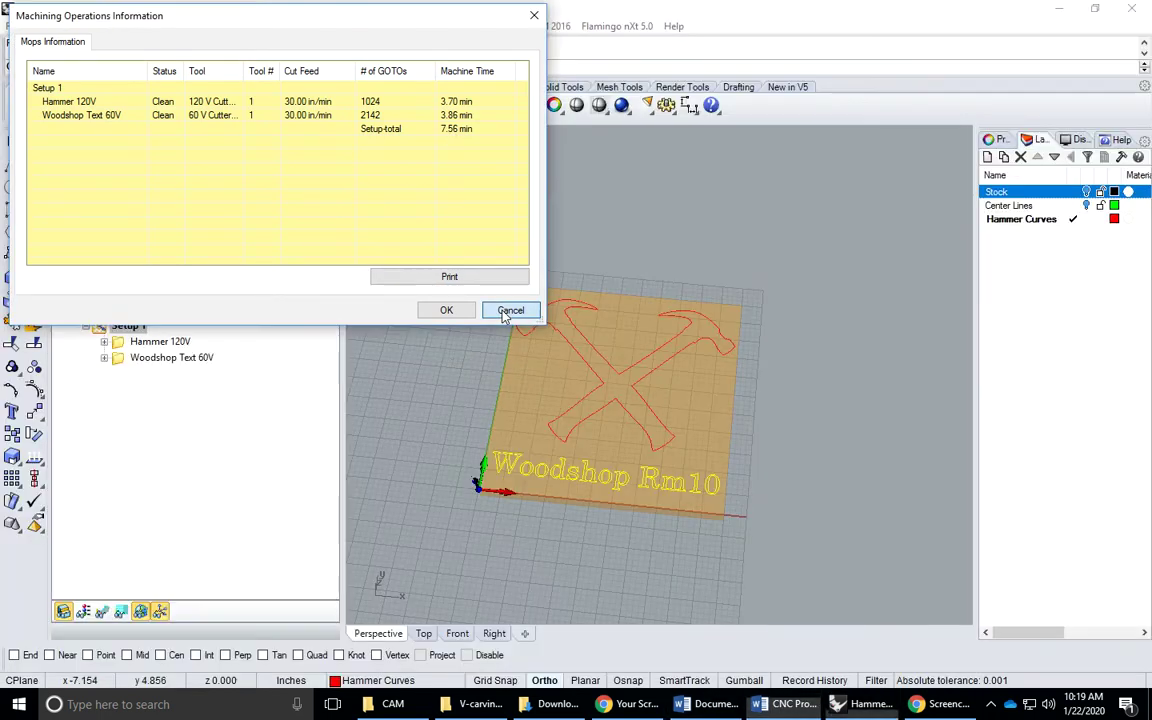
# Record 7.56 min milling time and 120V & 60V cutters, then check the box stock size
pyautogui.click(762, 706)
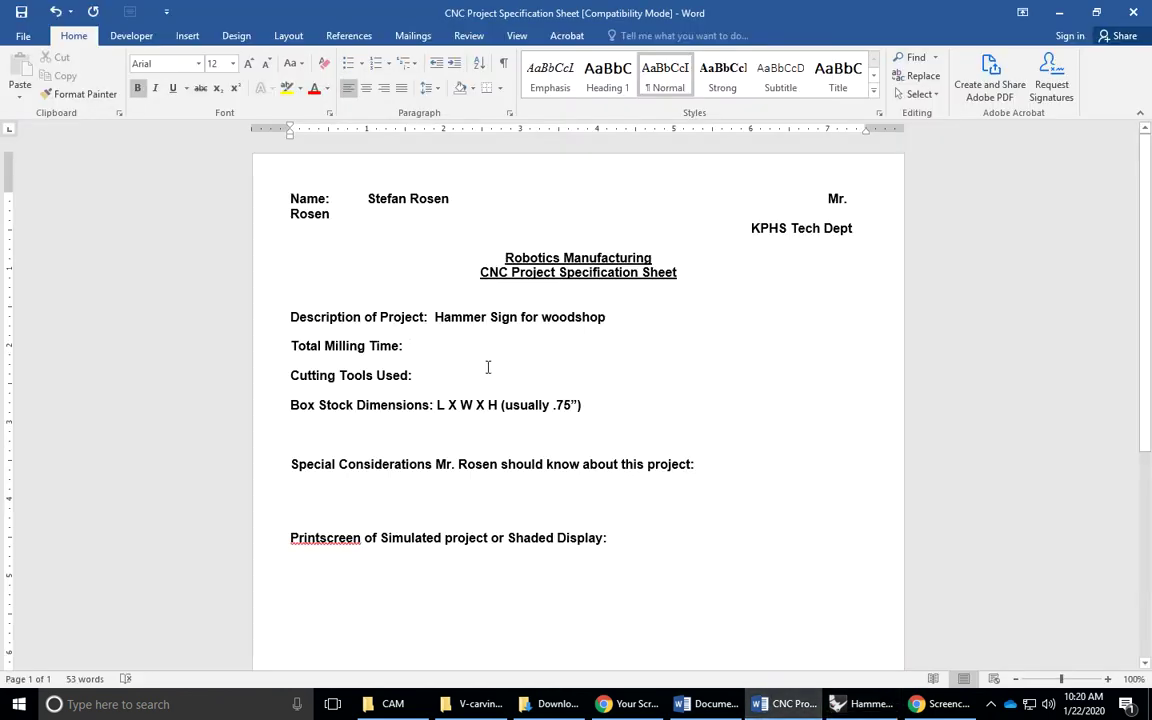
pyautogui.write('7')
pyautogui.write('120')
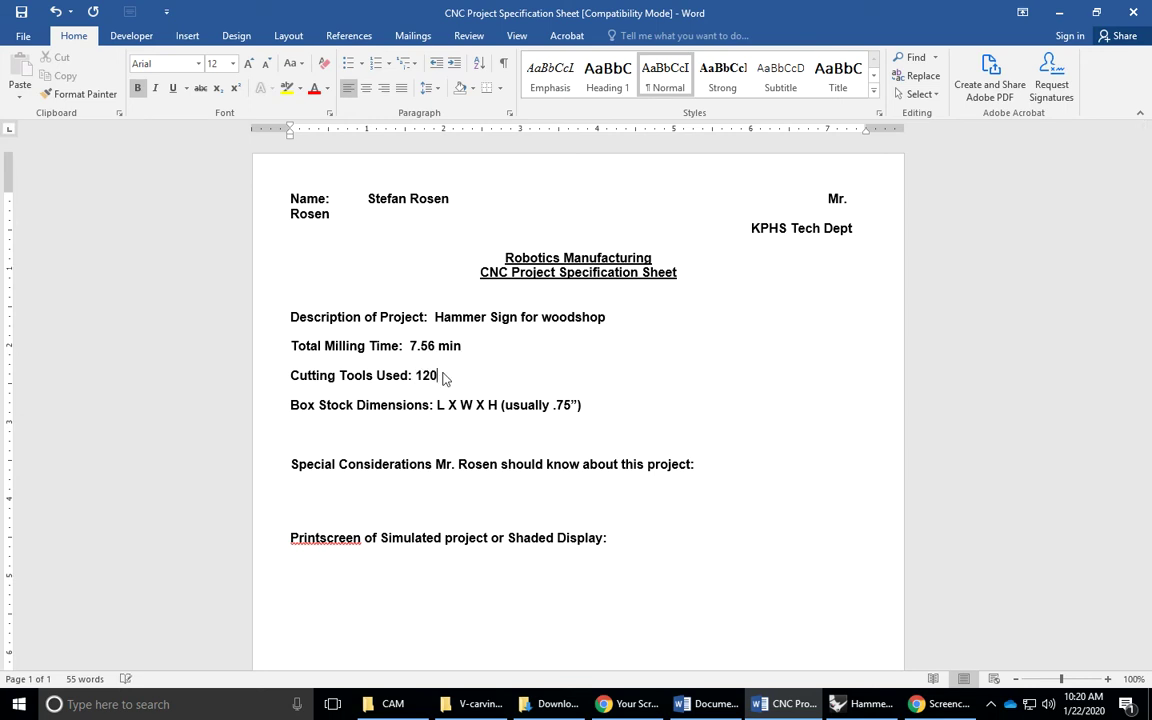
pyautogui.write('V & 60V')
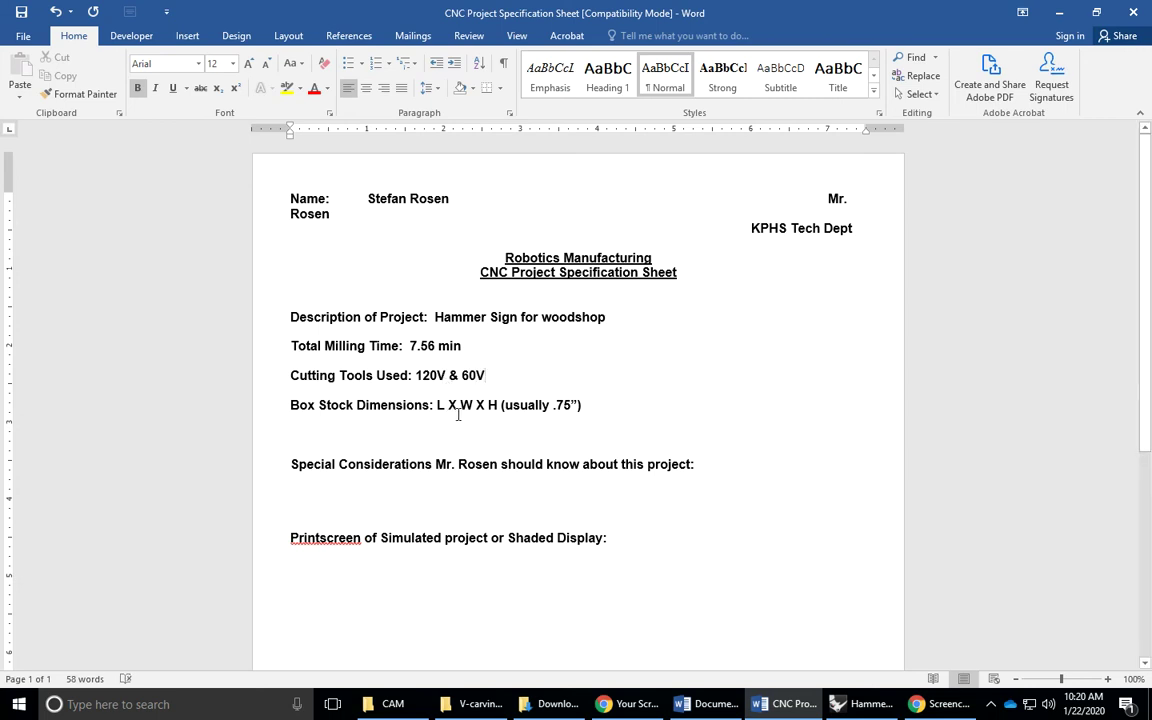
pyautogui.click(850, 704)
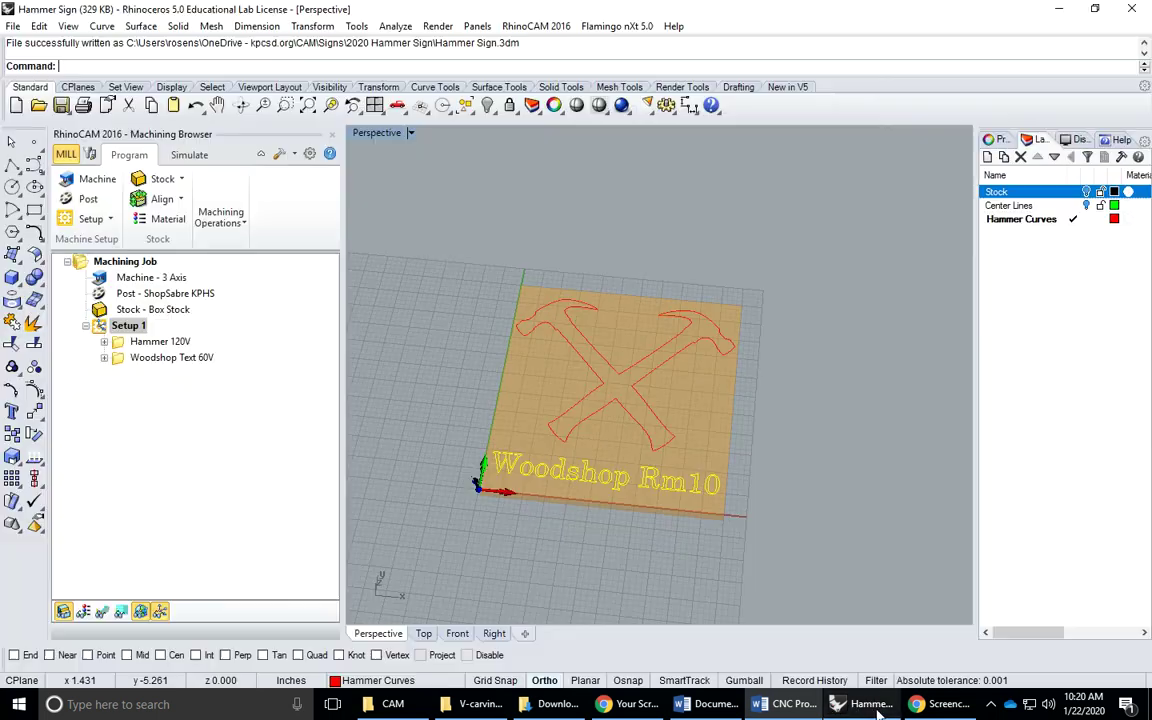
pyautogui.doubleClick(133, 311)
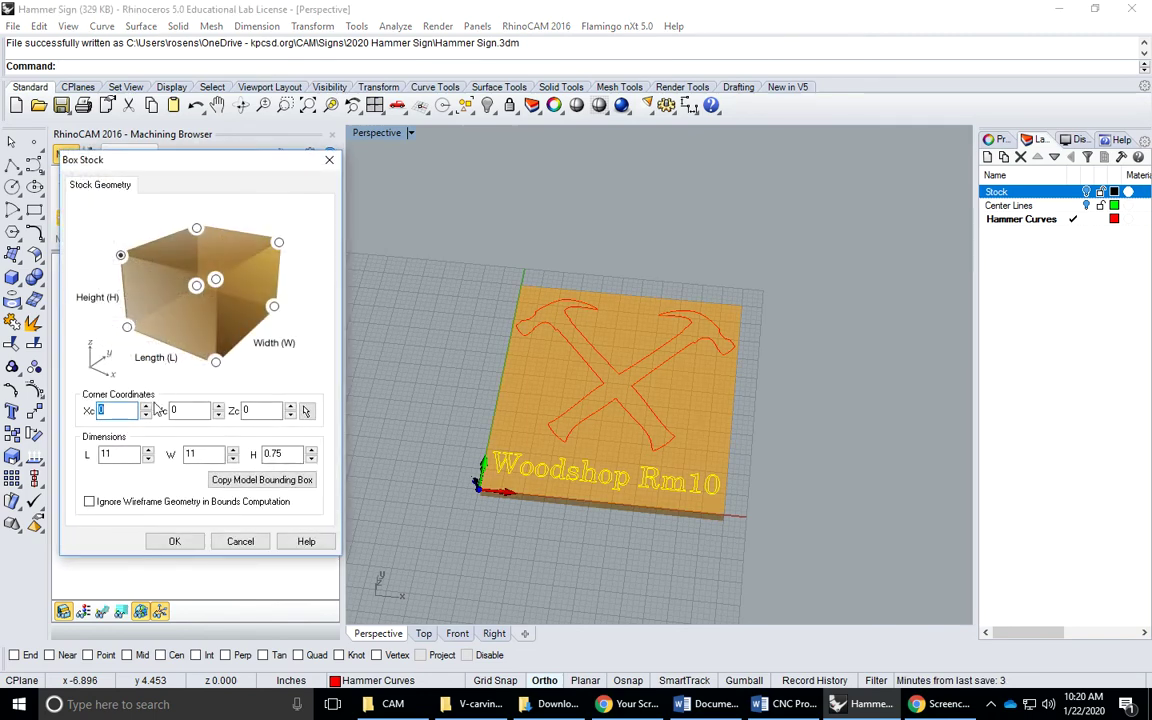
pyautogui.click(240, 541)
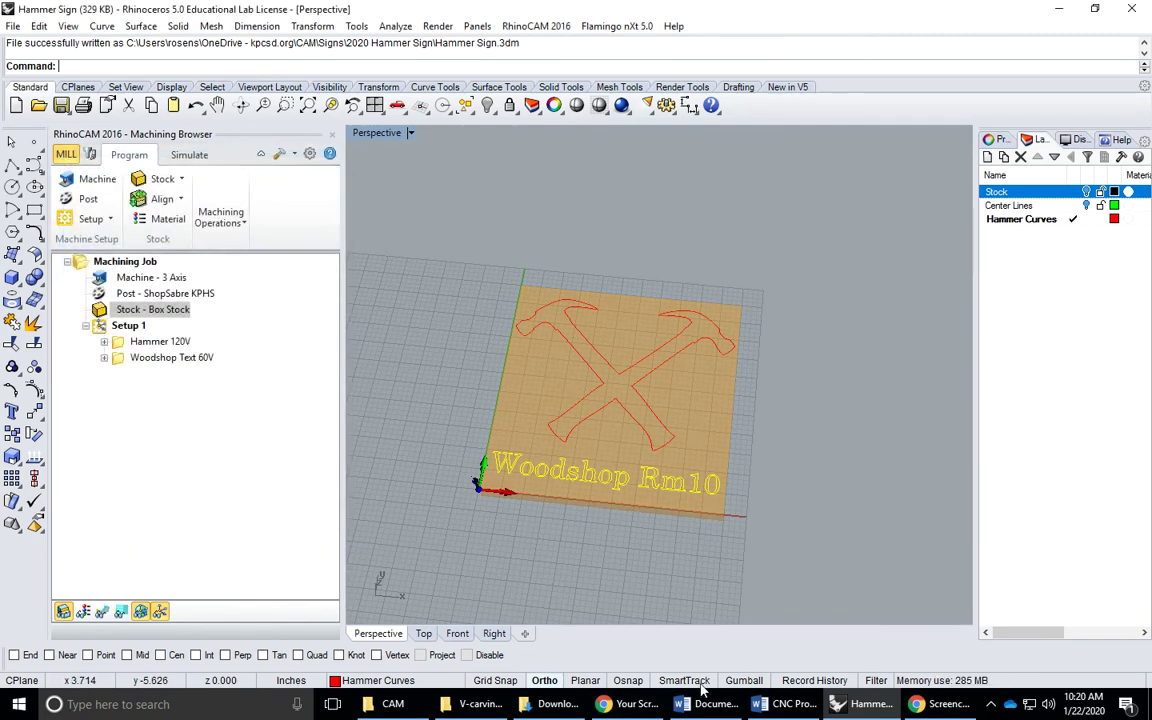
# Enter box stock 11X11X.75 and note 'There is a tool change' under Special Considerations
pyautogui.click(782, 704)
pyautogui.write('11')
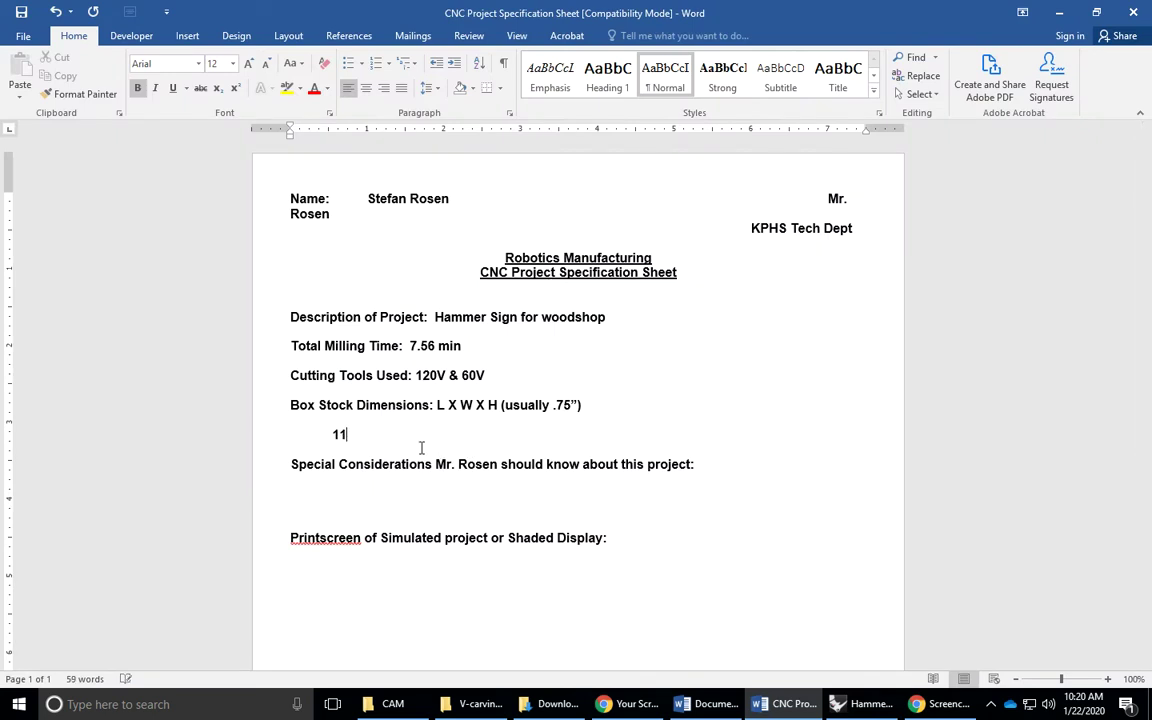
pyautogui.write('X11X.75')
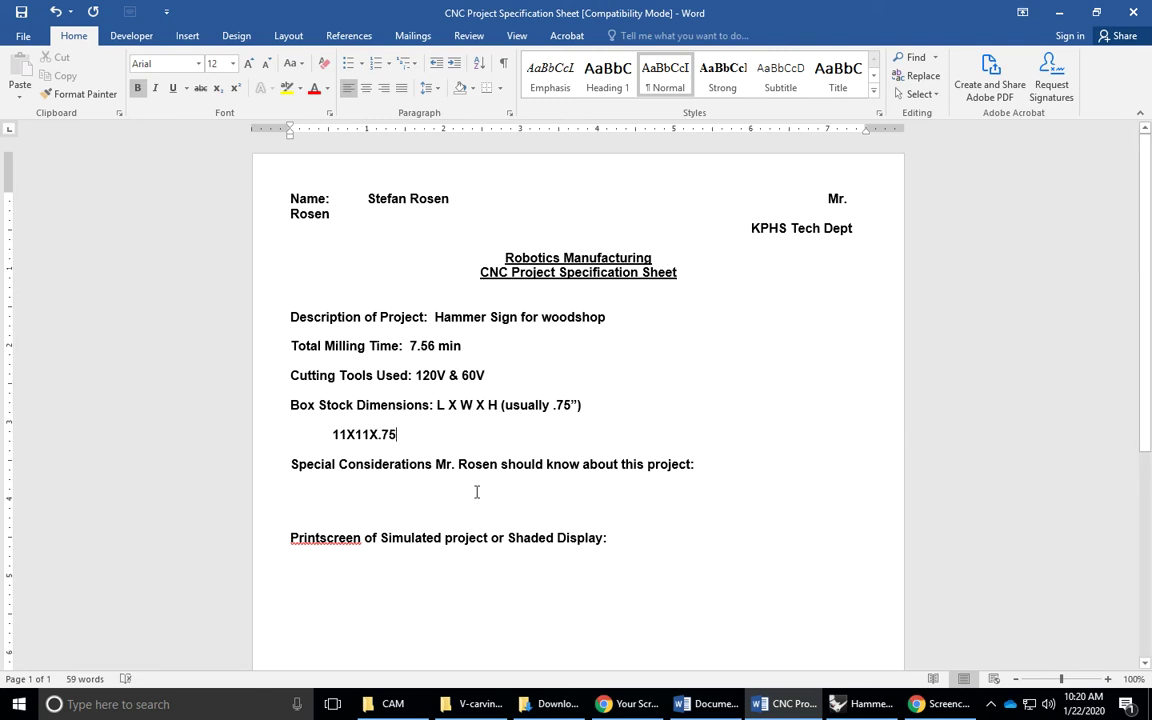
pyautogui.click(425, 493)
pyautogui.write('here')
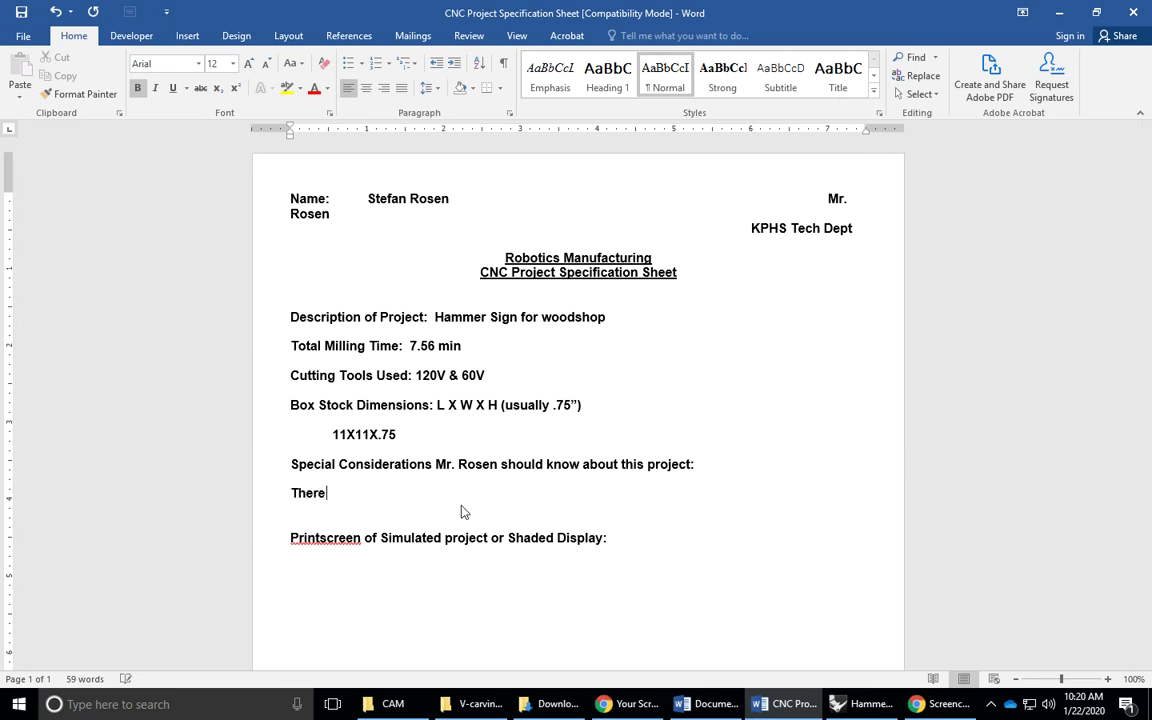
pyautogui.write(' is a tool change')
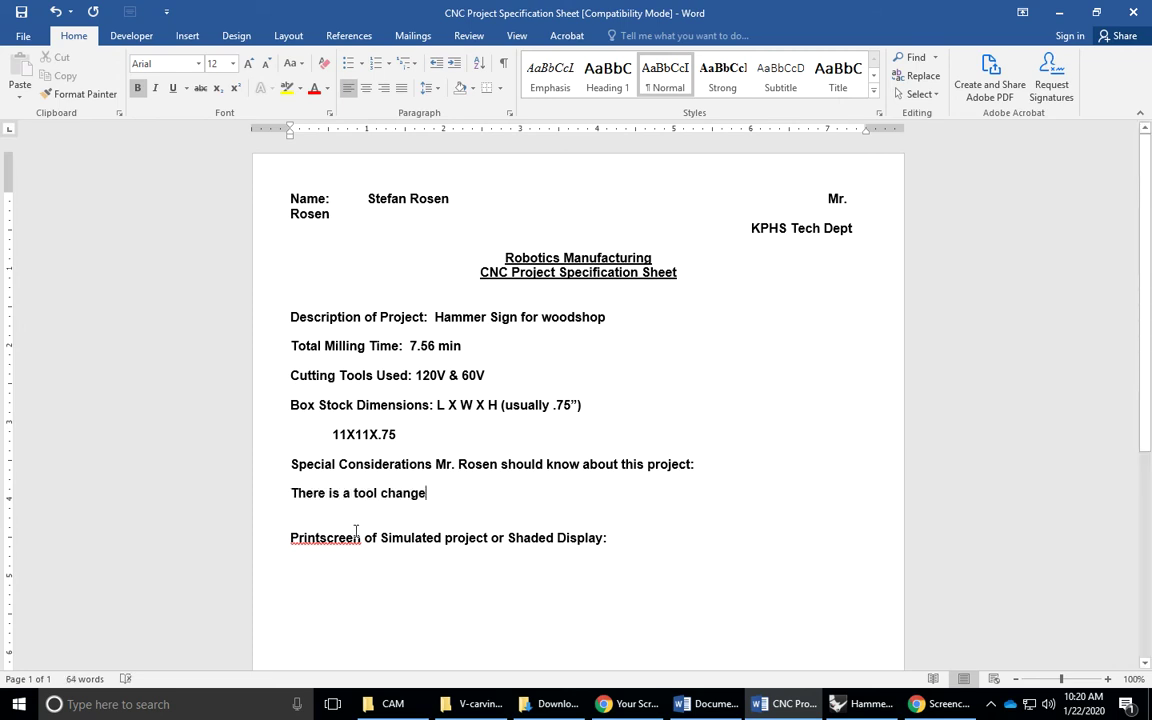
pyautogui.scroll(-3, 383, 549)
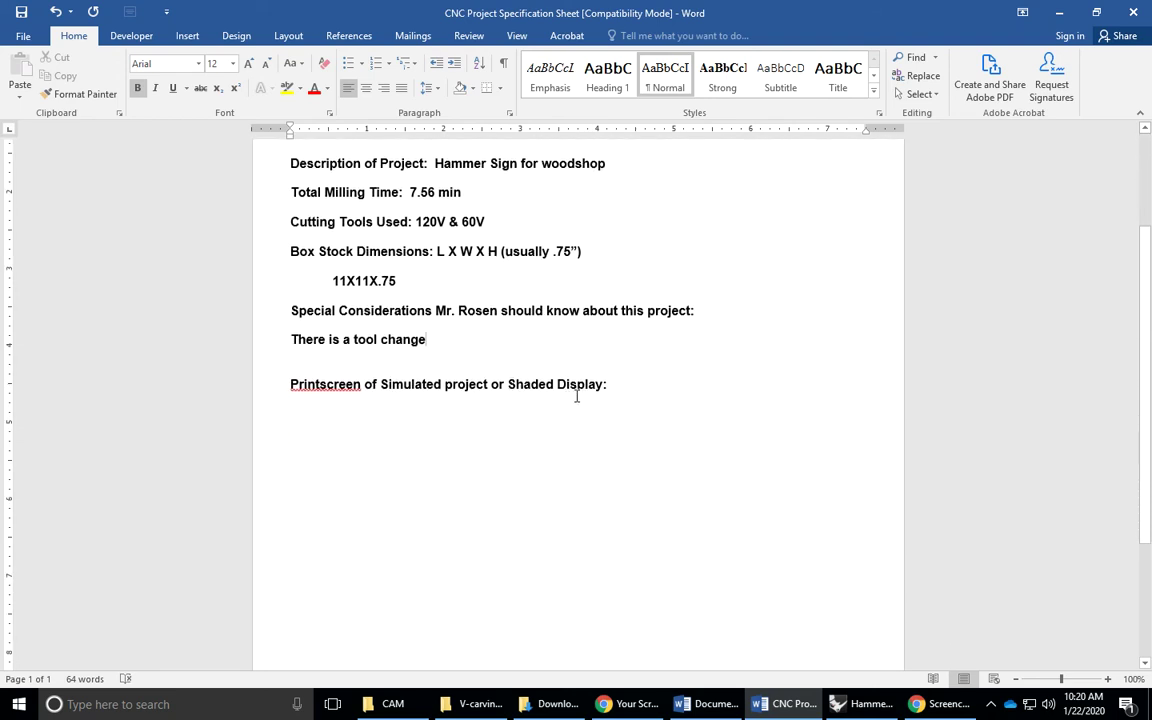
# Play Setup 1's simulation so the hammers and Woodshop Rm10 text show carved
pyautogui.click(862, 704)
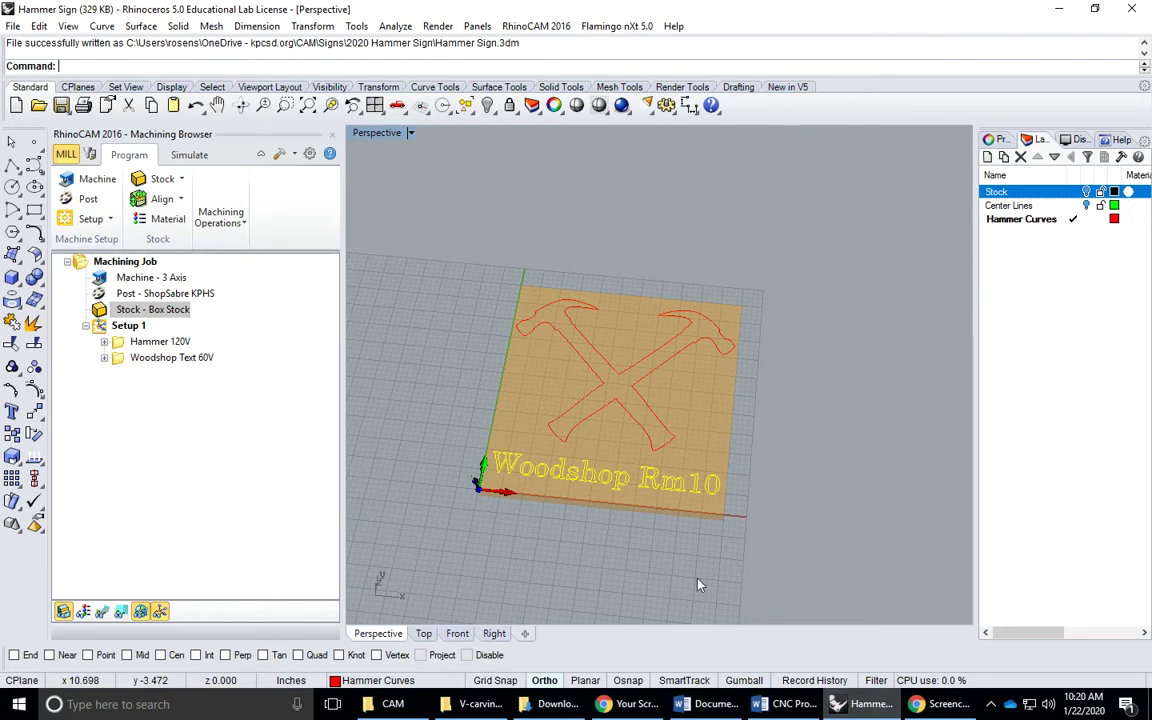
pyautogui.click(128, 325)
pyautogui.click(189, 155)
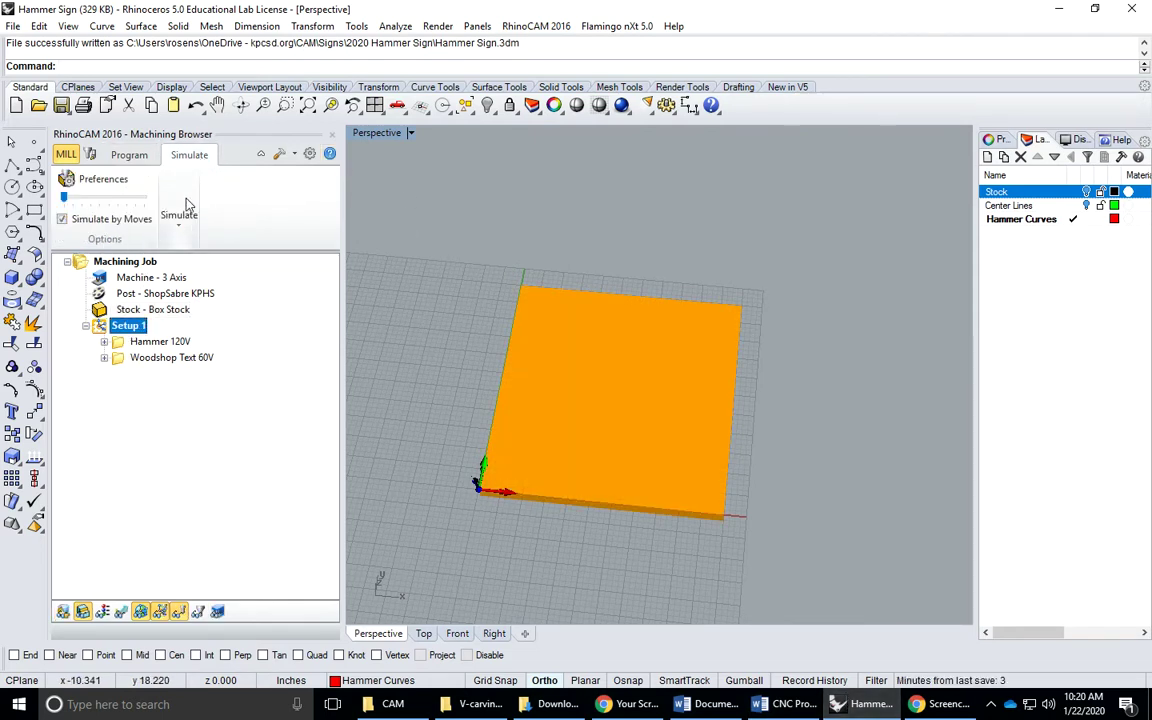
pyautogui.click(179, 215)
pyautogui.click(196, 284)
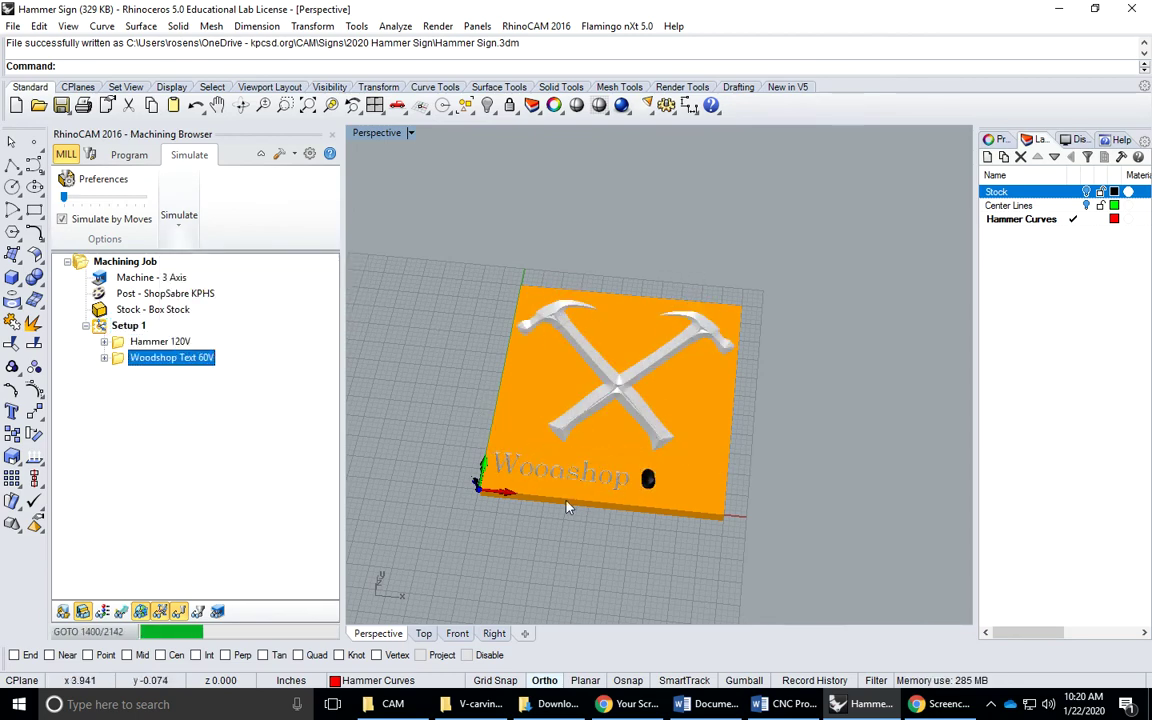
pyautogui.click(194, 704)
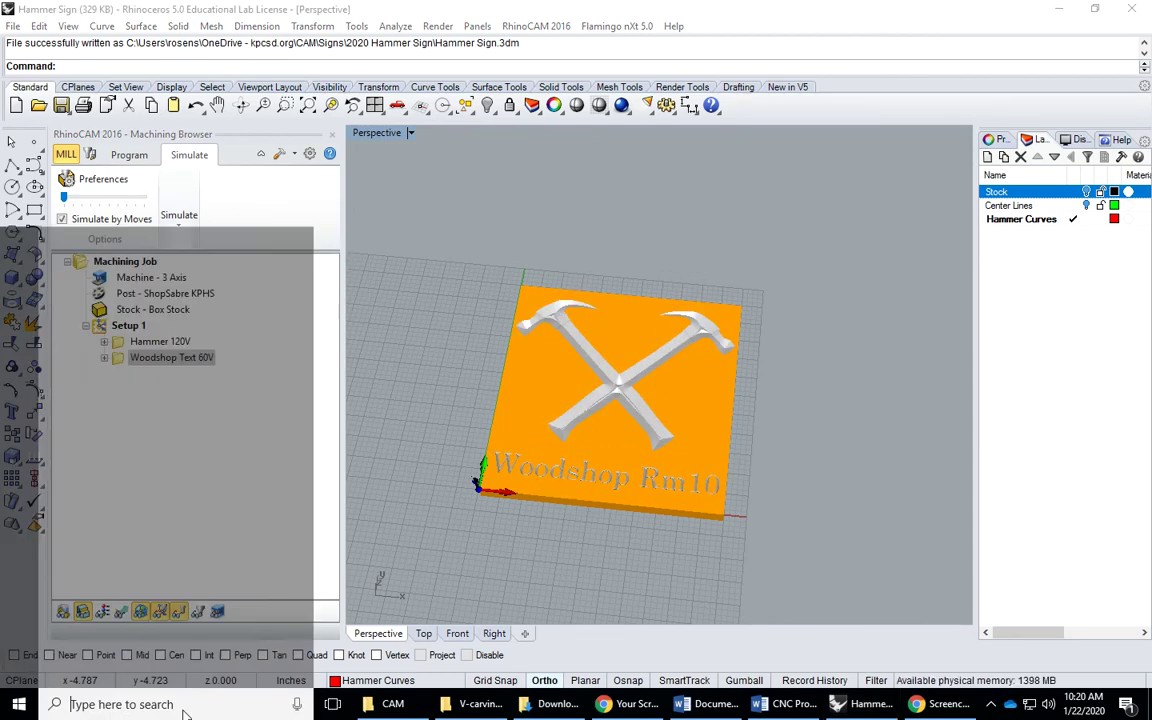
# Snip the simulated carving in the viewport with Snipping Tool and copy it to the clipboard
pyautogui.write('snip')
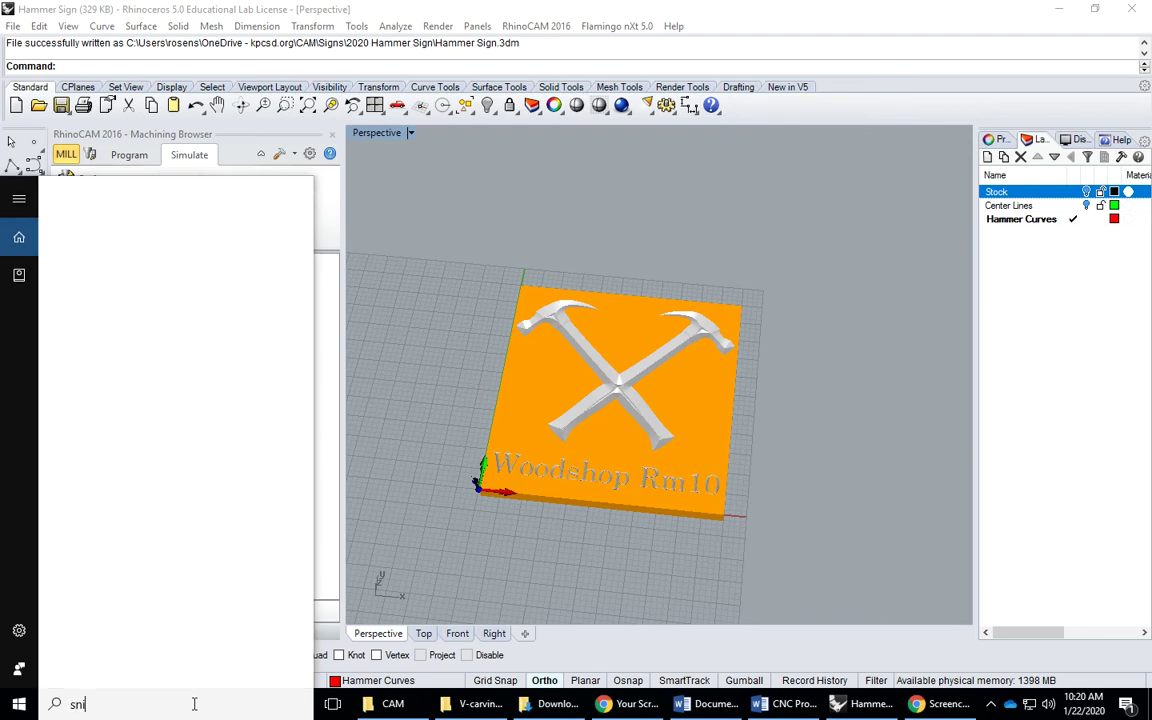
pyautogui.click(134, 262)
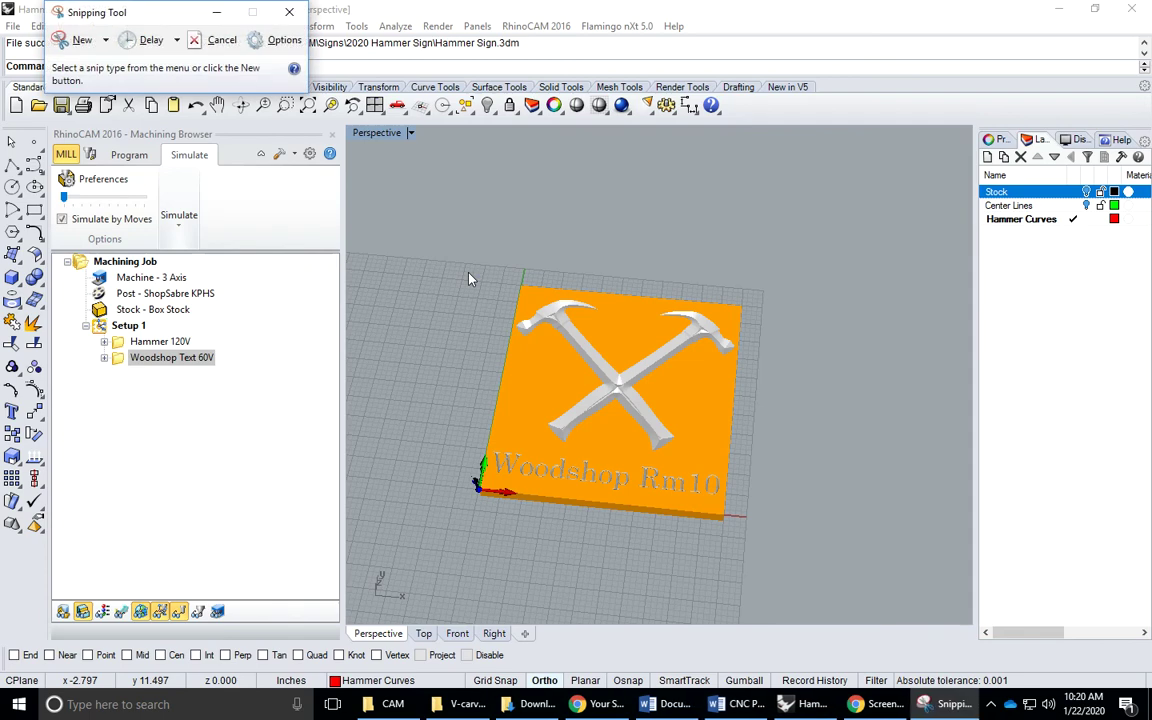
pyautogui.click(83, 46)
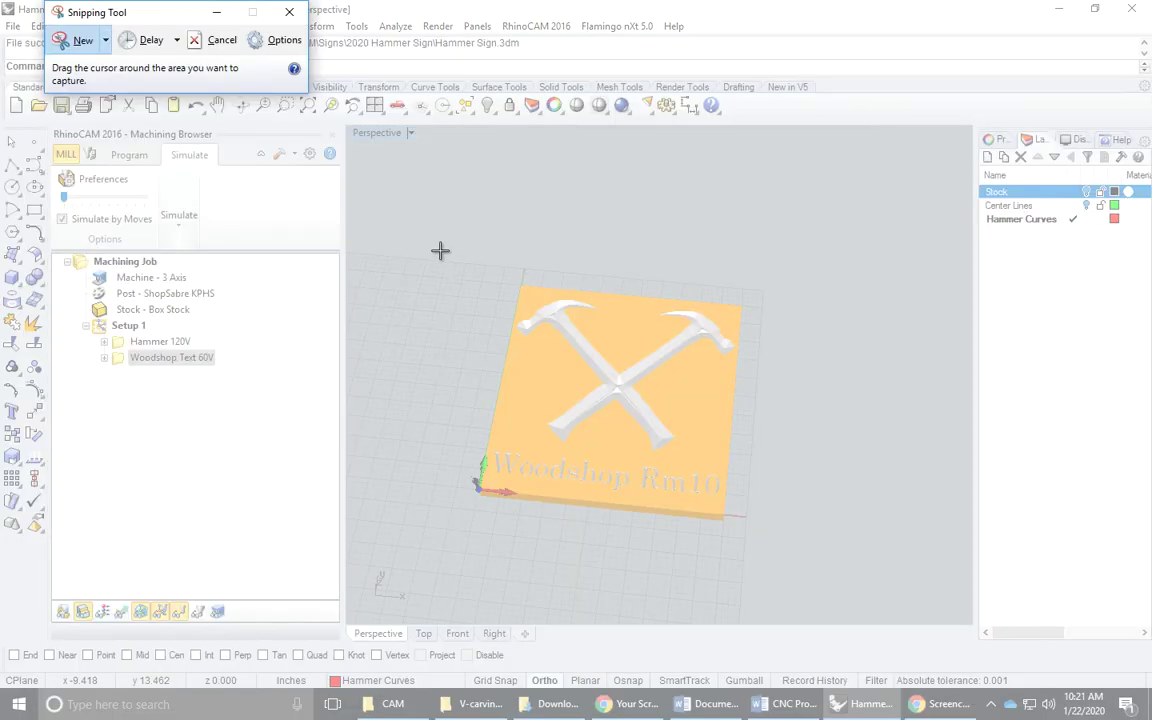
pyautogui.moveTo(440, 250); pyautogui.dragTo(805, 548)
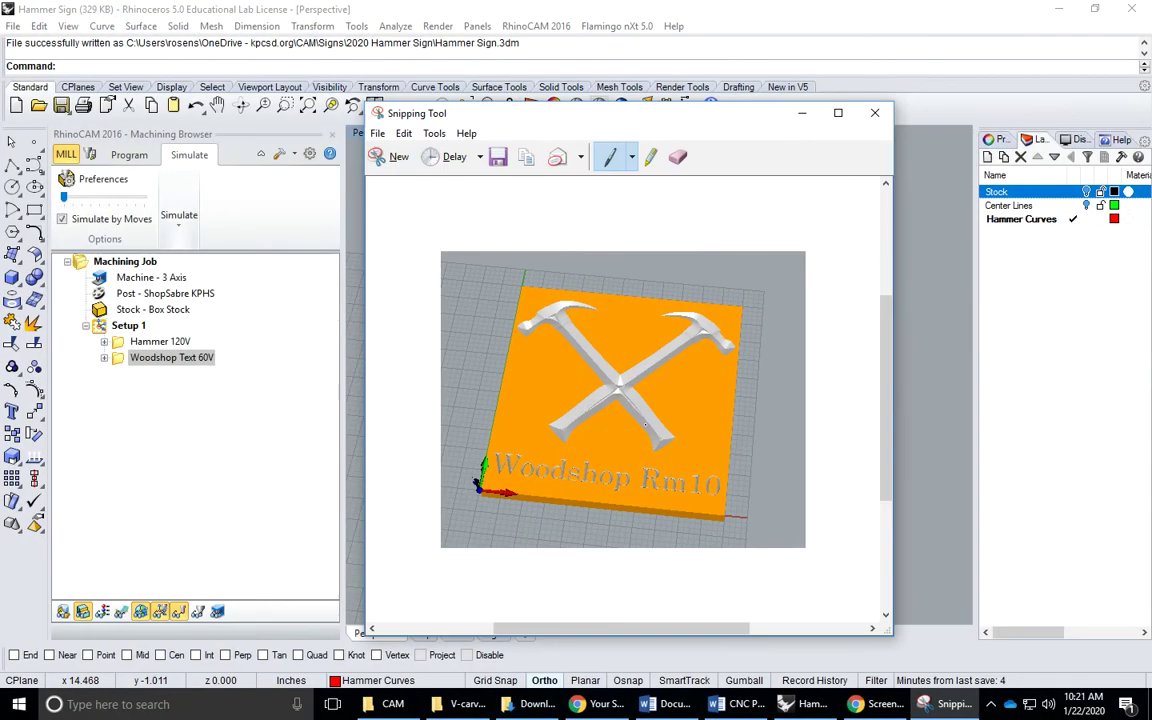
pyautogui.click(403, 133)
pyautogui.click(410, 152)
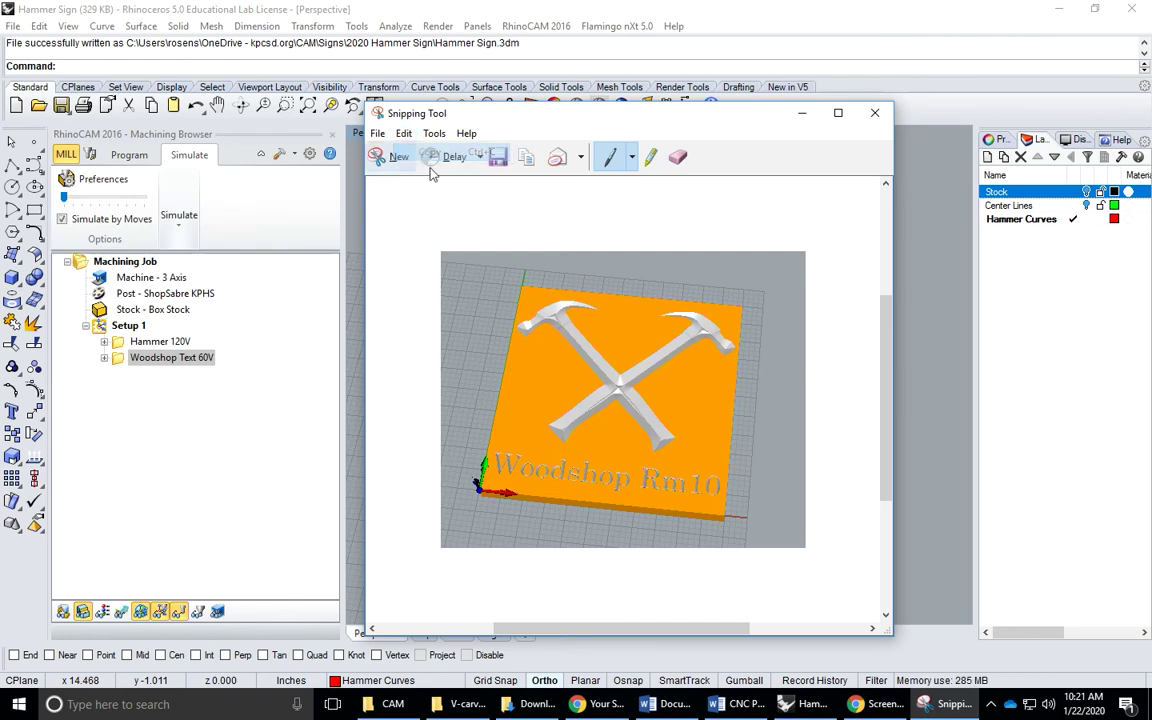
pyautogui.click(718, 706)
# Paste the carving snip below the Printscreen heading and bring up the File Info page
pyautogui.click(316, 420)
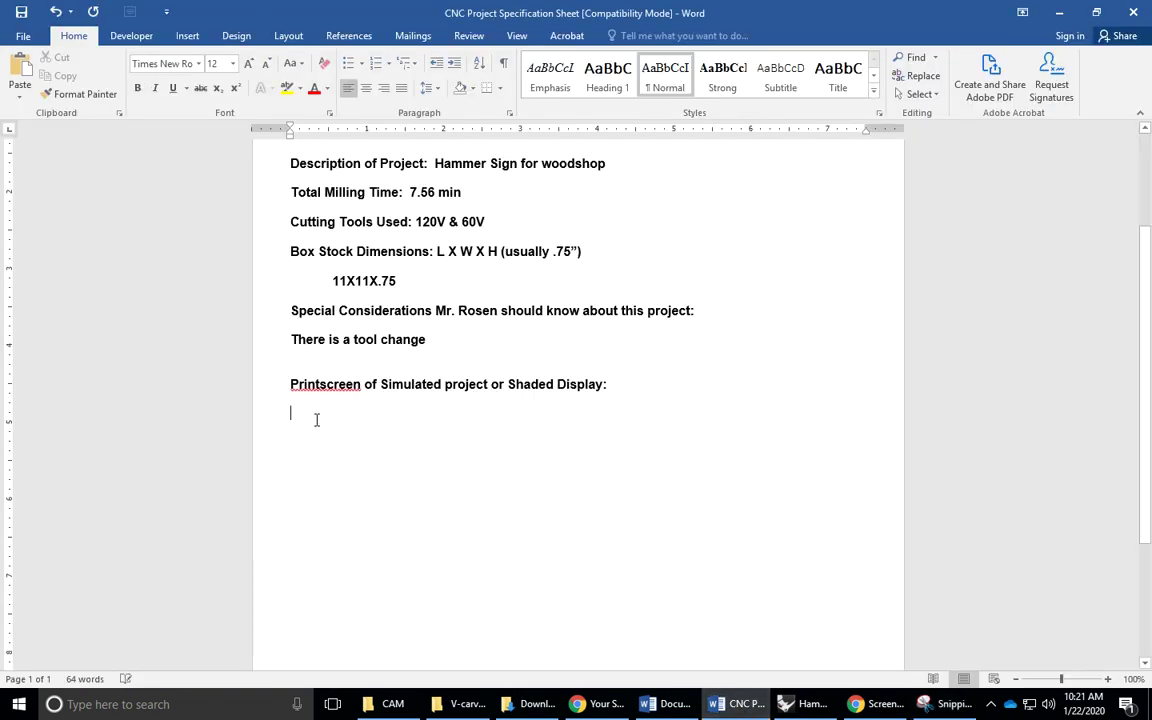
pyautogui.rightClick(316, 420)
pyautogui.click(322, 487)
pyautogui.scroll(-3, 475, 477)
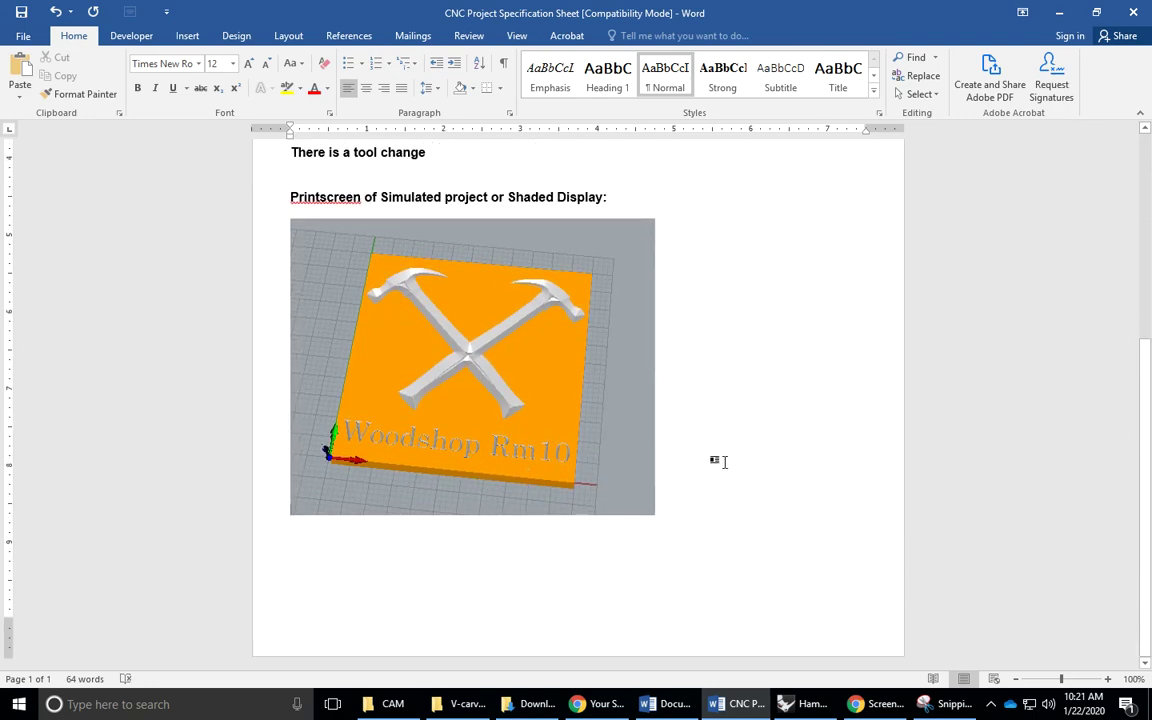
pyautogui.scroll(5, 740, 513)
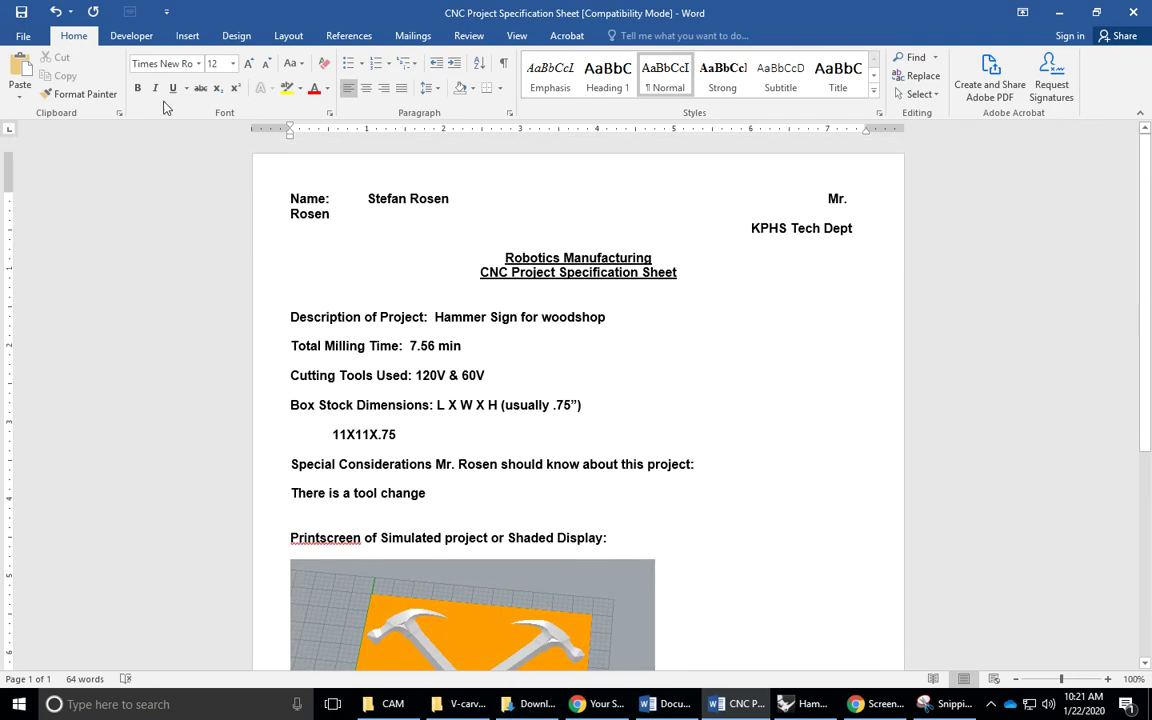
pyautogui.click(24, 38)
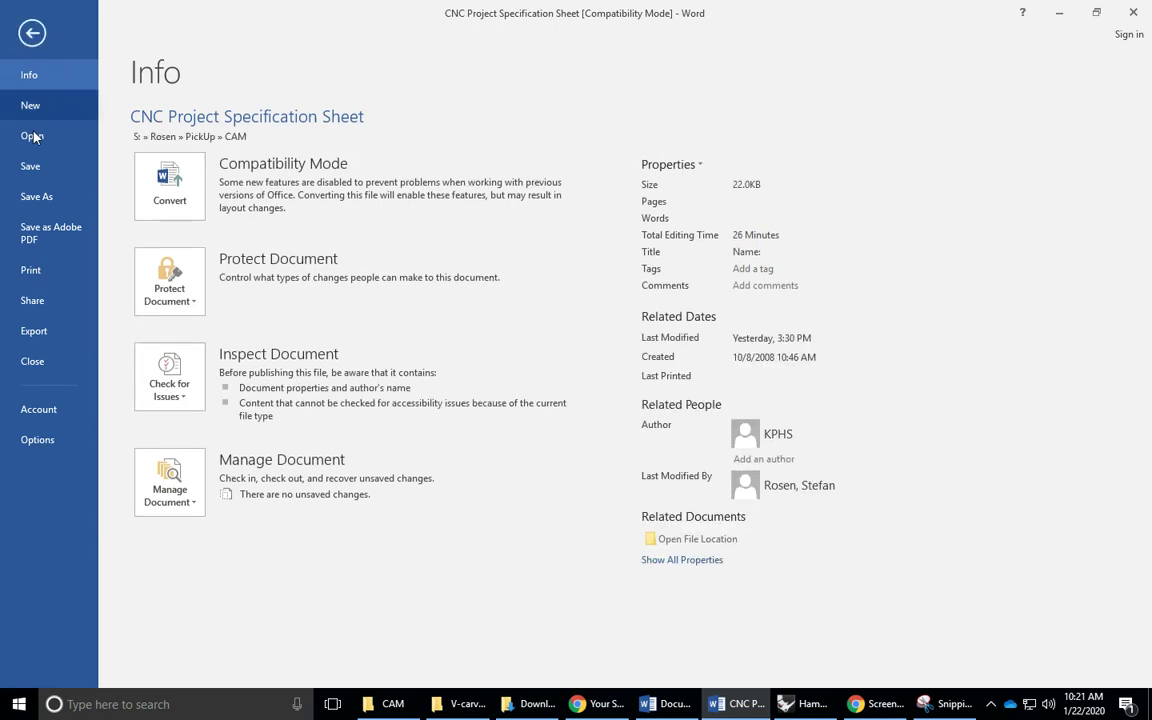
# Browse OneDrive and This PC recent folders in Save As, then minimise Word to reveal the hammer snip
pyautogui.click(36, 199)
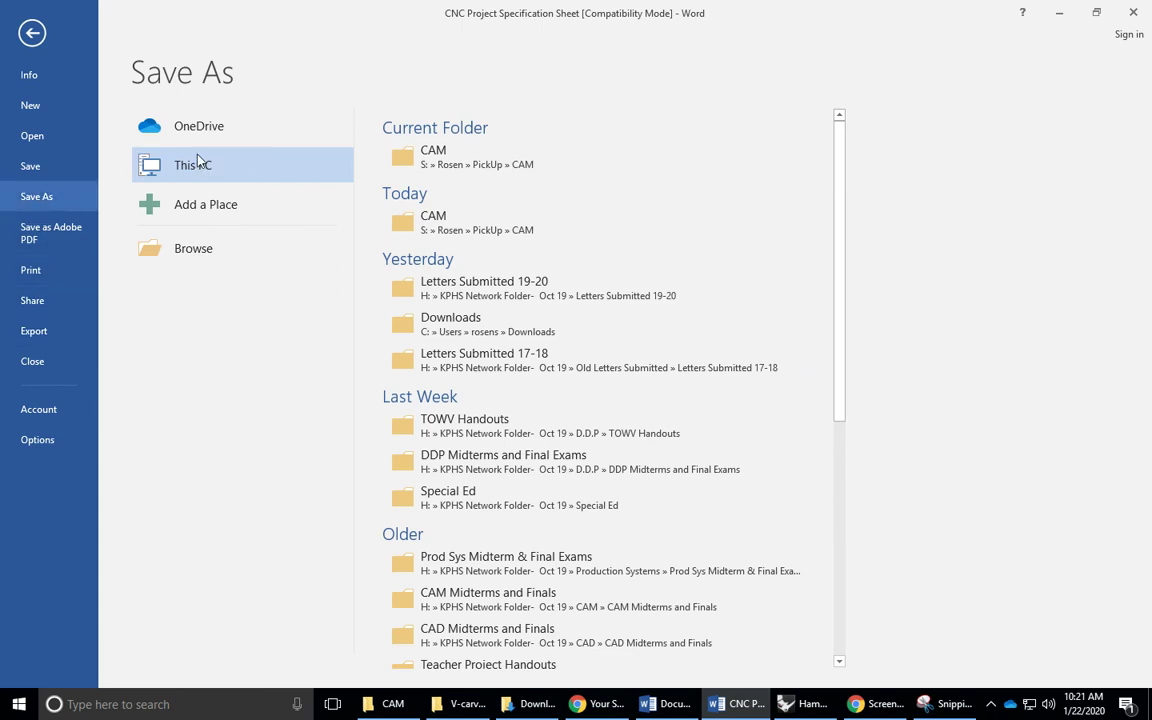
pyautogui.click(178, 127)
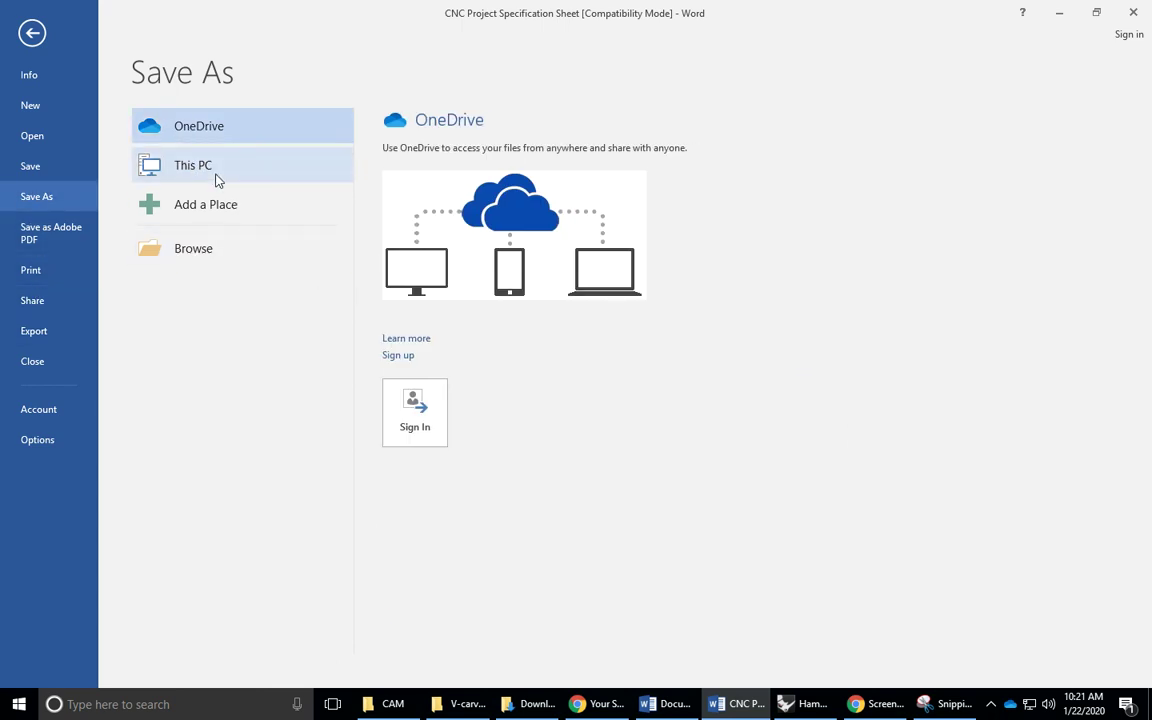
pyautogui.click(197, 166)
pyautogui.scroll(-4, 496, 424)
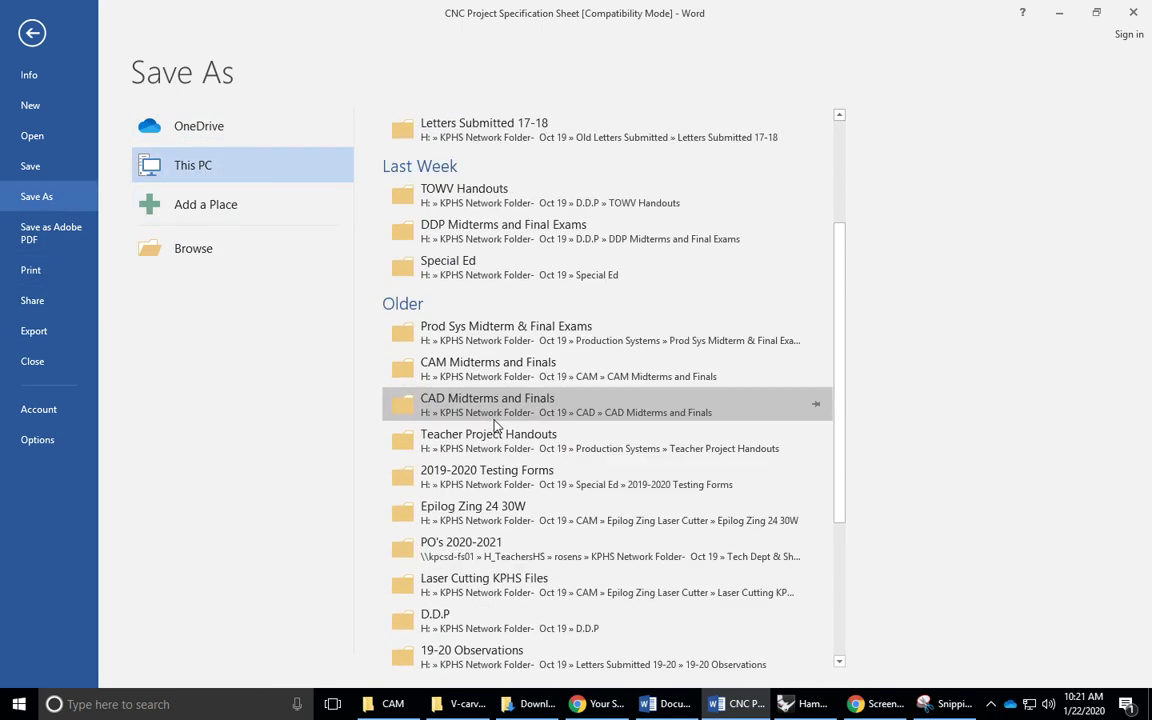
pyautogui.scroll(2, 477, 402)
pyautogui.scroll(2, 477, 402)
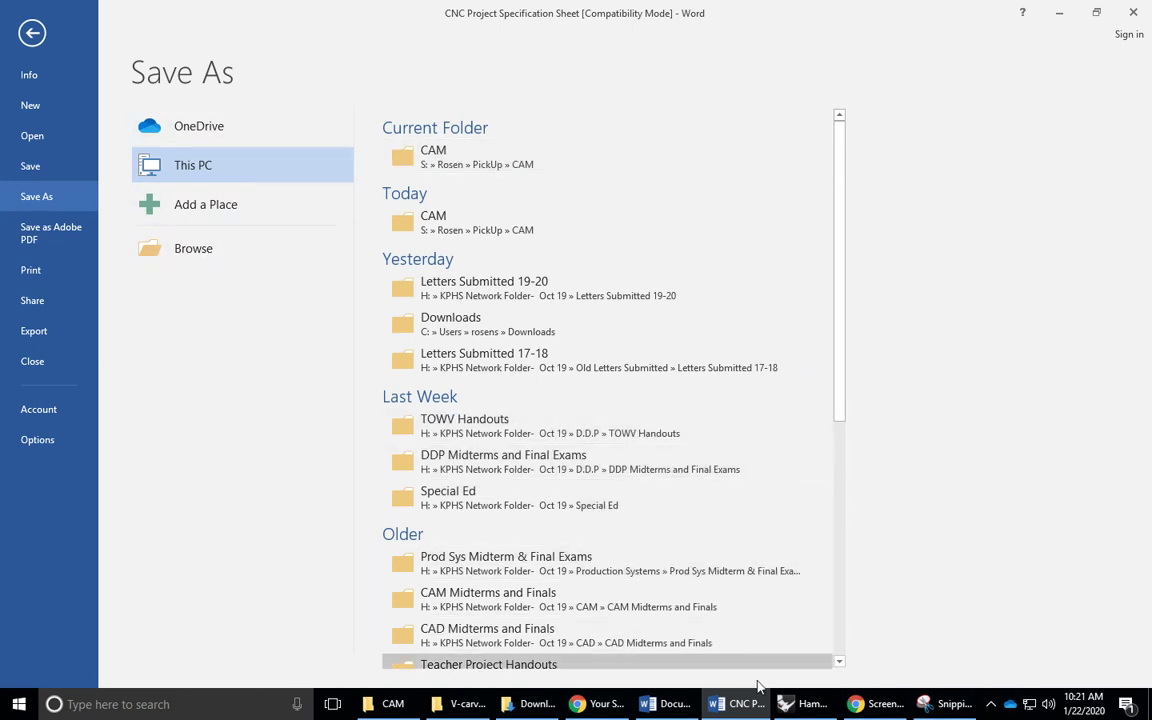
pyautogui.click(745, 710)
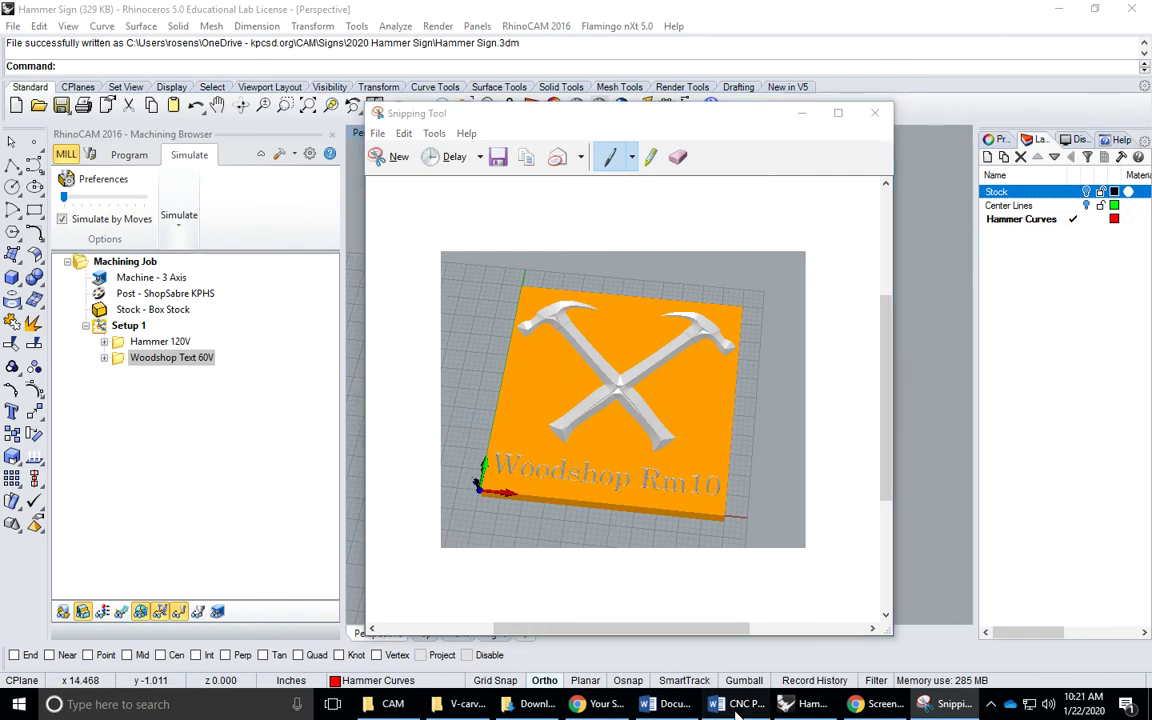
# Restore Word, leave the Save As page, and review the carved hammer snip under Printscreen
pyautogui.click(745, 710)
pyautogui.click(28, 26)
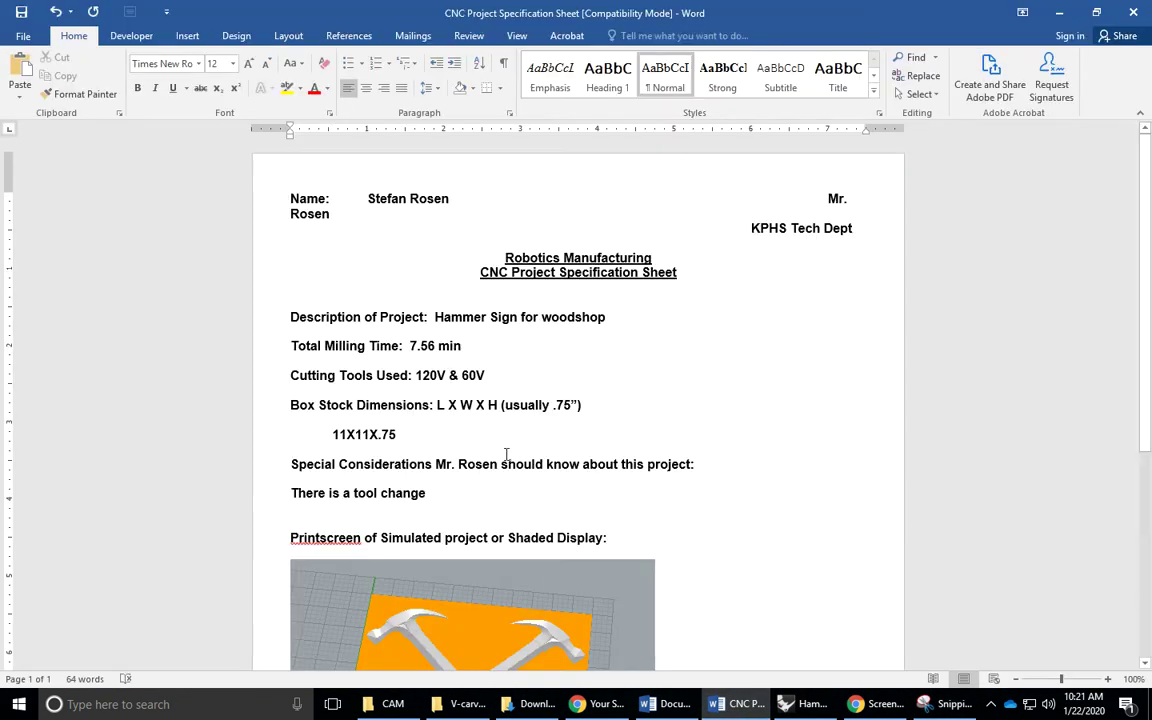
pyautogui.scroll(-2, 506, 455)
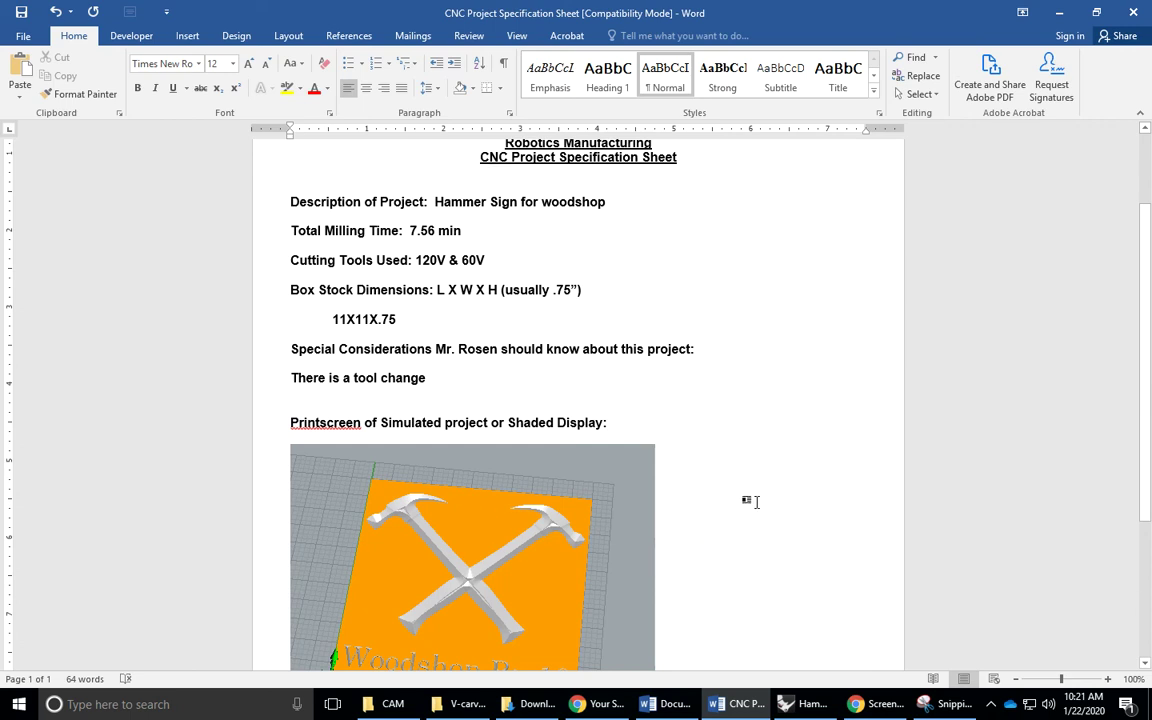
pyautogui.scroll(2, 750, 502)
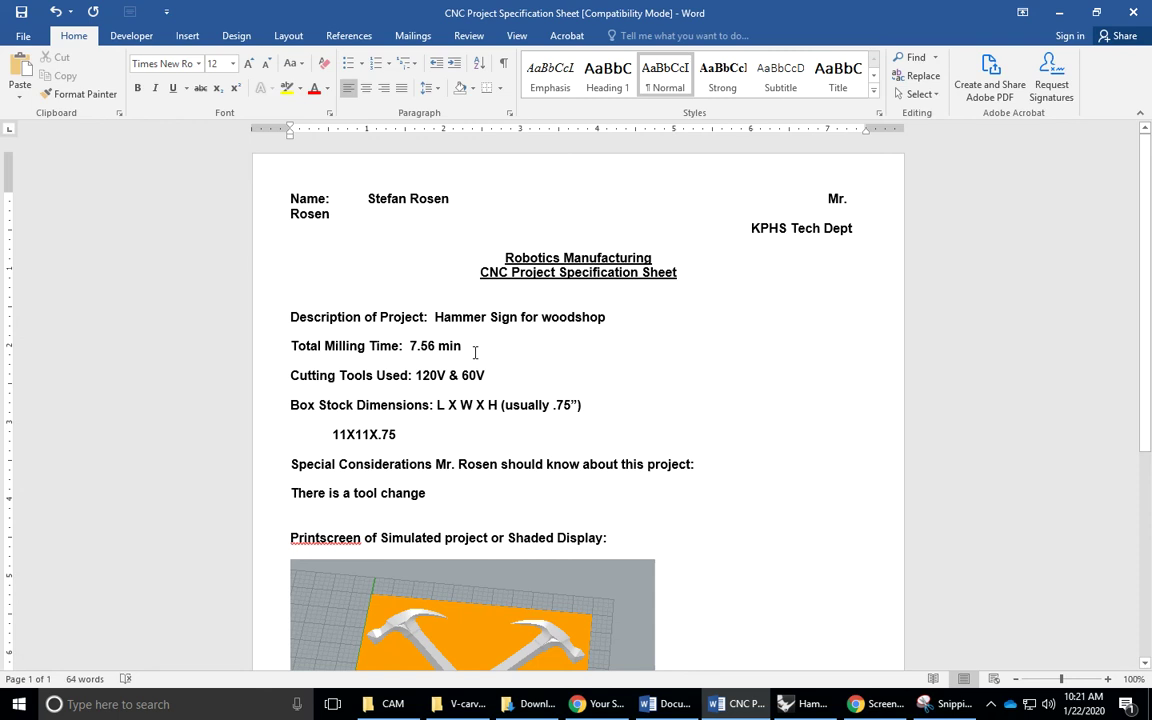
pyautogui.scroll(-3, 606, 410)
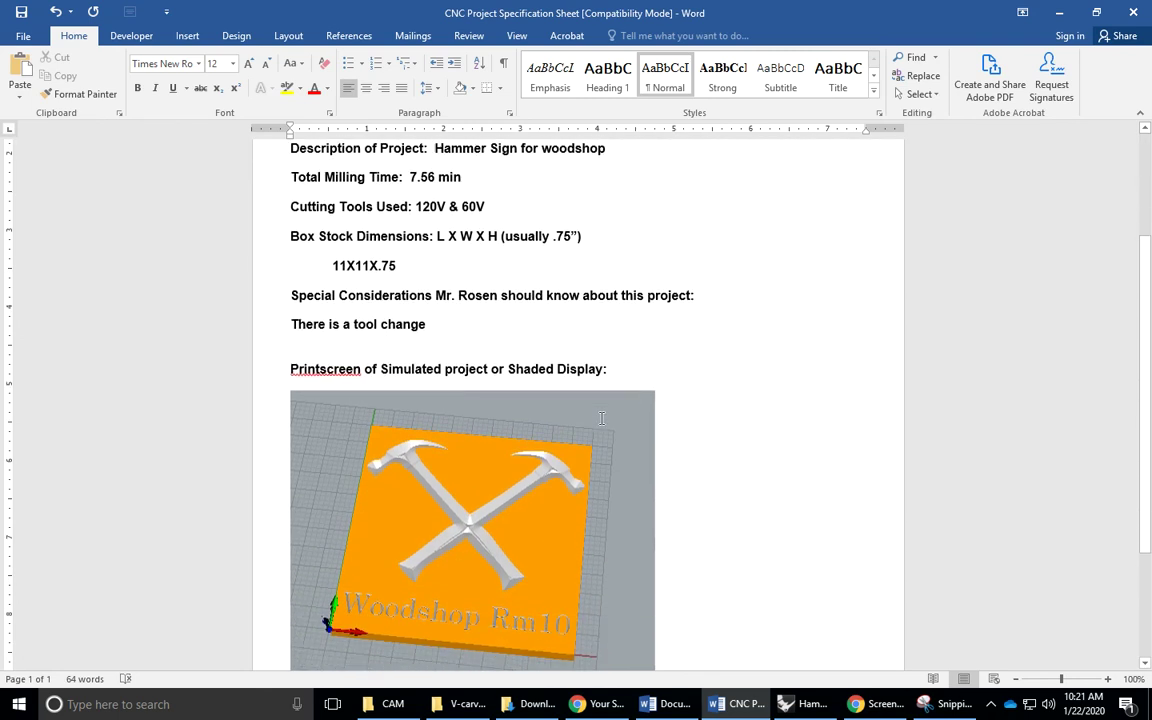